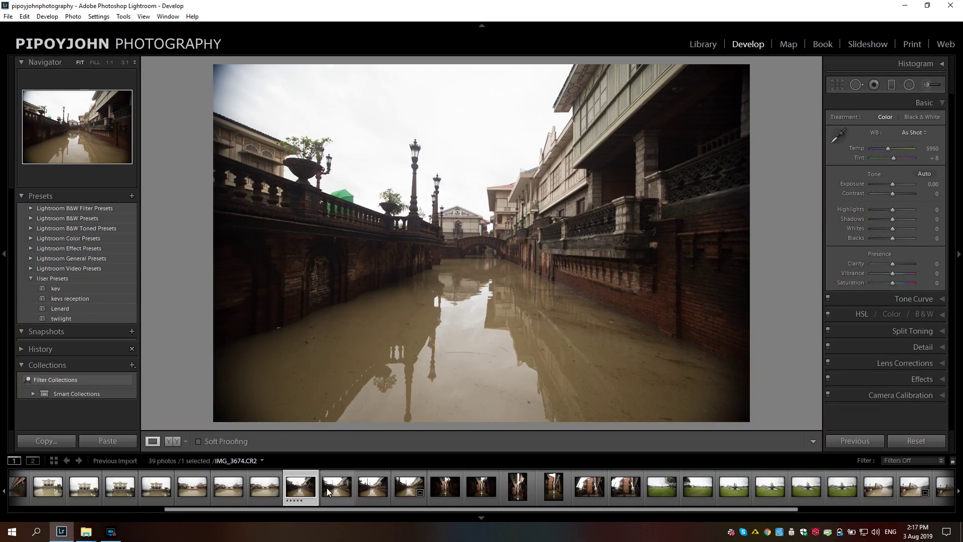
Step: Check the street photo at full size, then show the exposure and lens info overlay
click(494, 250)
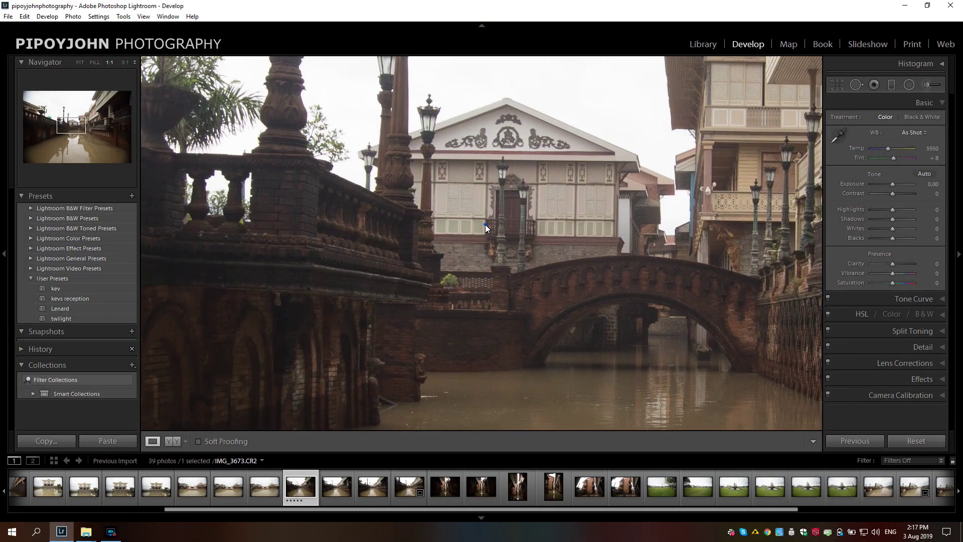
click(486, 228)
key(i)
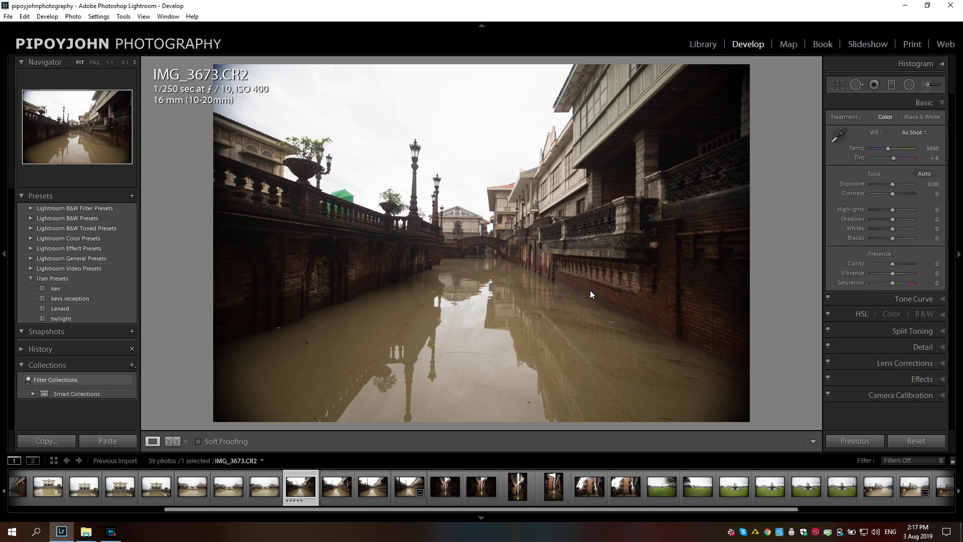
Step: Set the Camera Calibration profile from Adobe Standard to Camera Standard
click(934, 106)
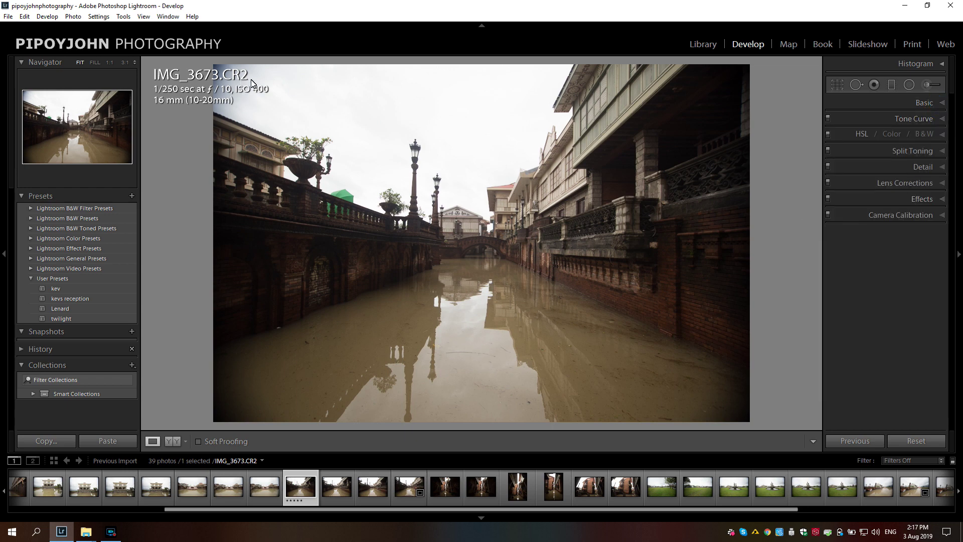
click(921, 216)
click(901, 249)
click(873, 314)
click(922, 215)
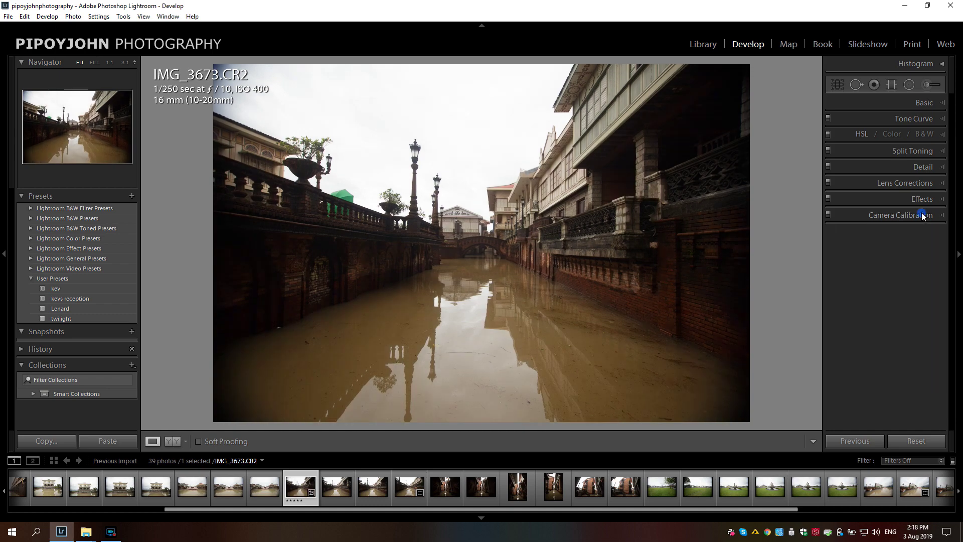
Step: Enable lens profile corrections for the Sigma 10-20mm lens and compare before and after
click(918, 183)
click(868, 214)
click(885, 264)
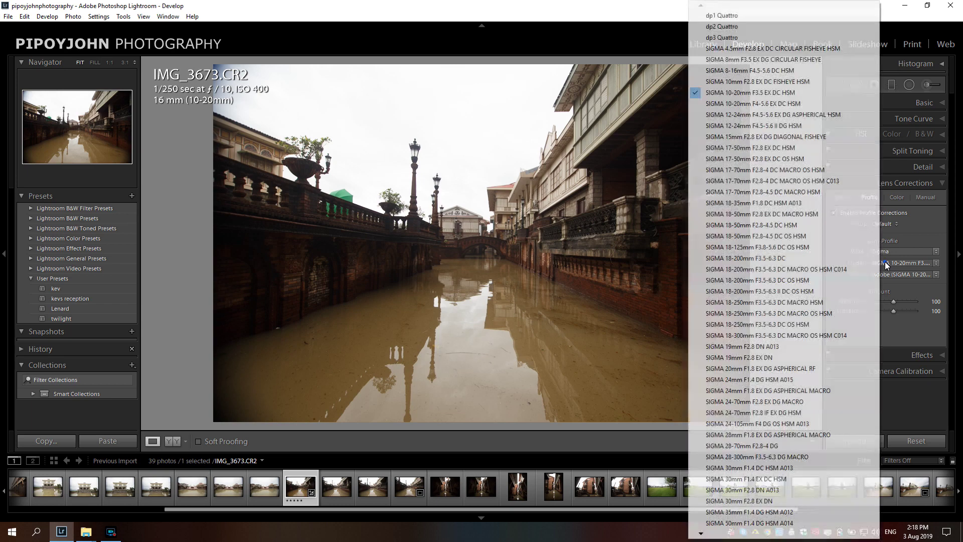
click(912, 243)
click(834, 212)
click(833, 212)
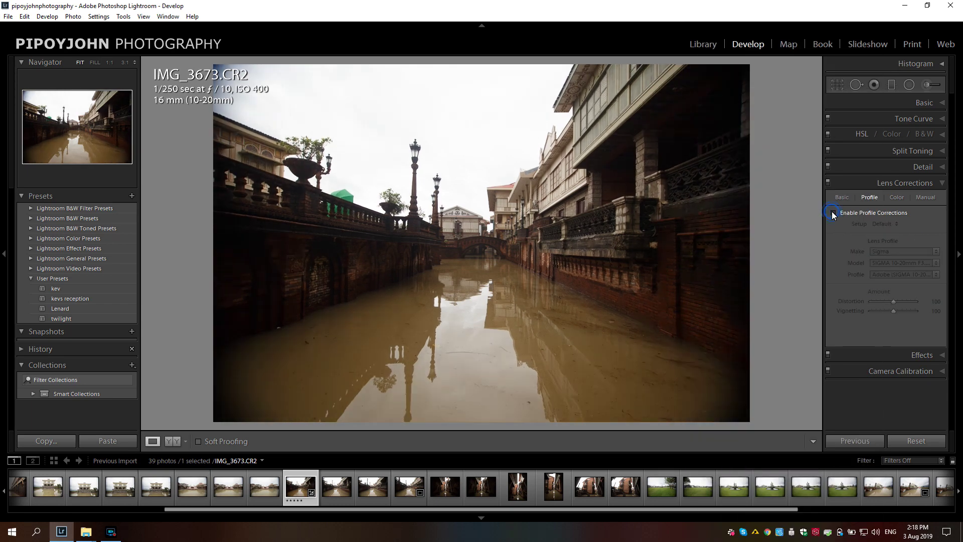
click(571, 228)
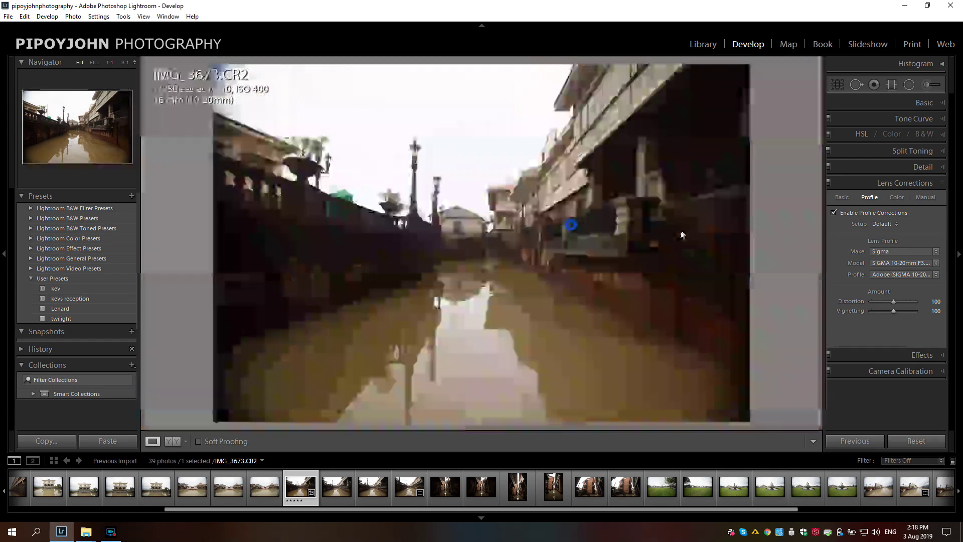
click(842, 197)
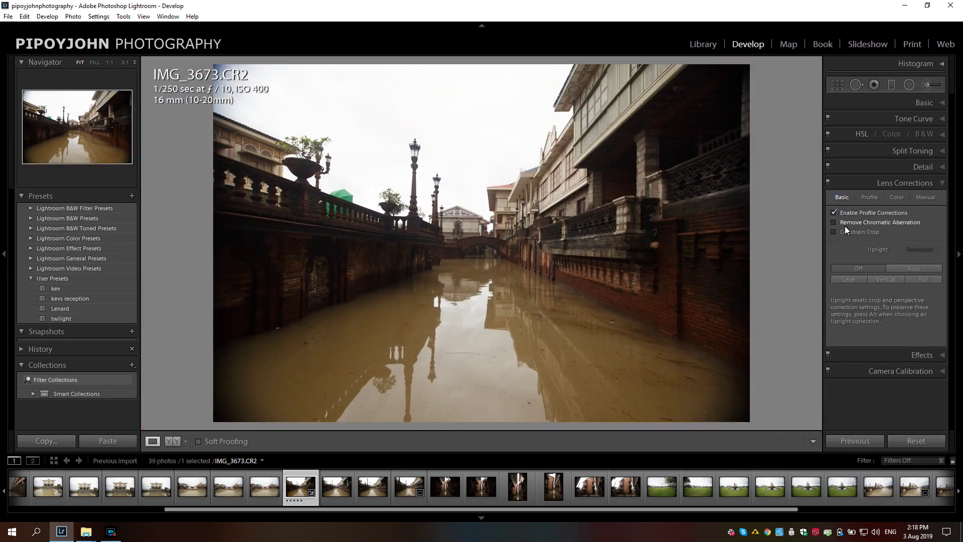
click(938, 184)
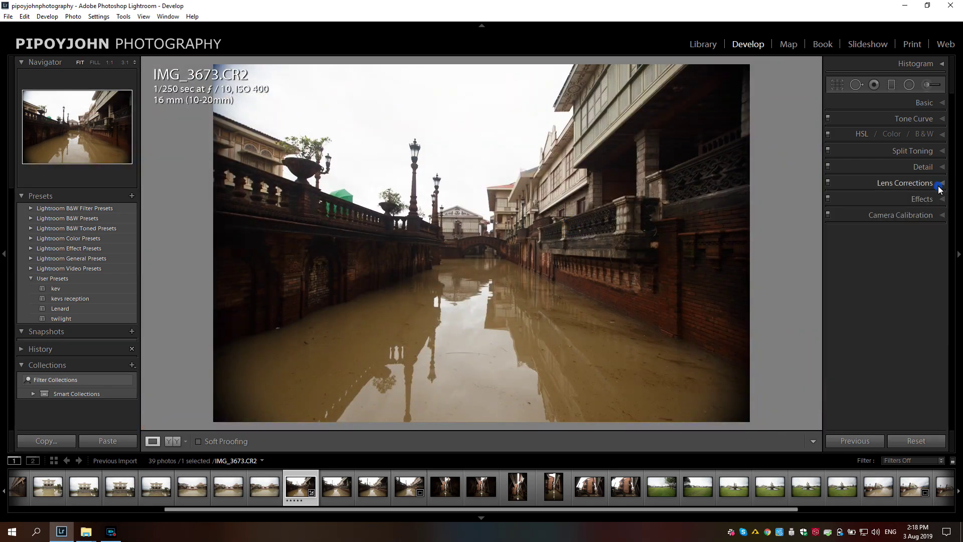
Step: Lower Highlights to −36 and raise Shadows to +38 in the Basic panel
click(938, 102)
click(885, 211)
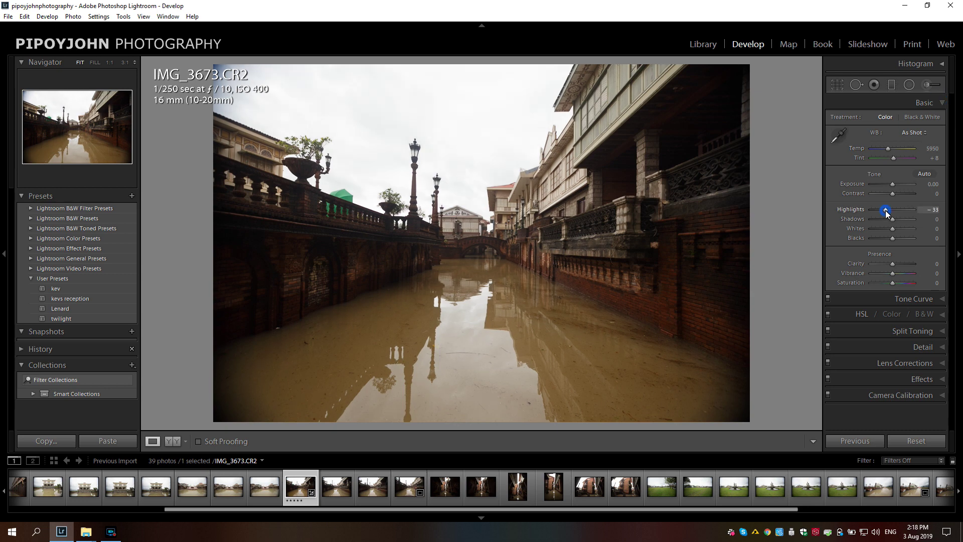
click(900, 219)
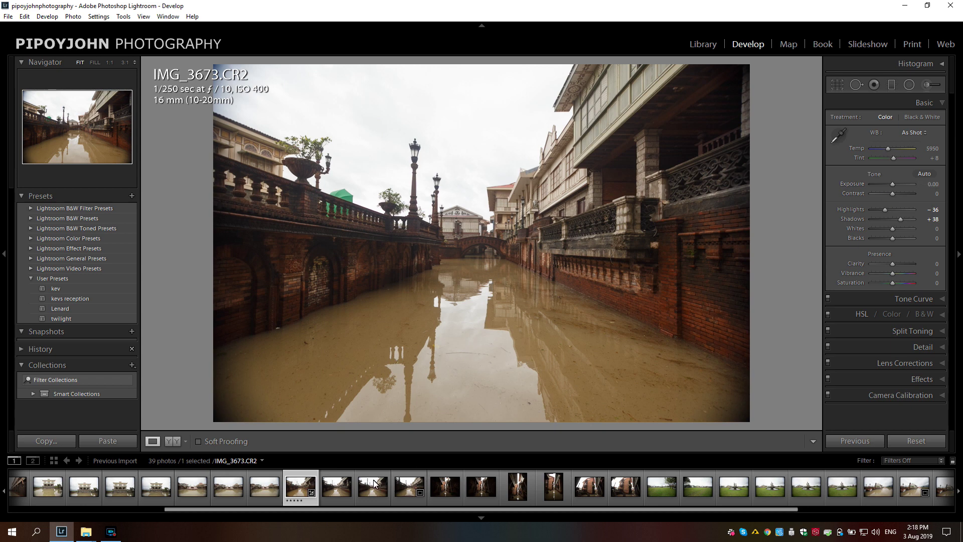
right_click(298, 494)
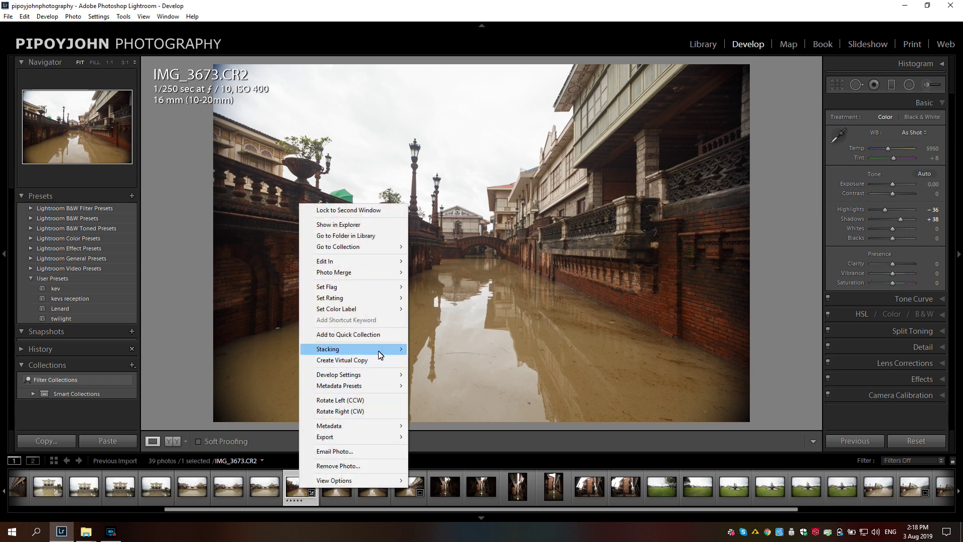
mouse_move(331, 436)
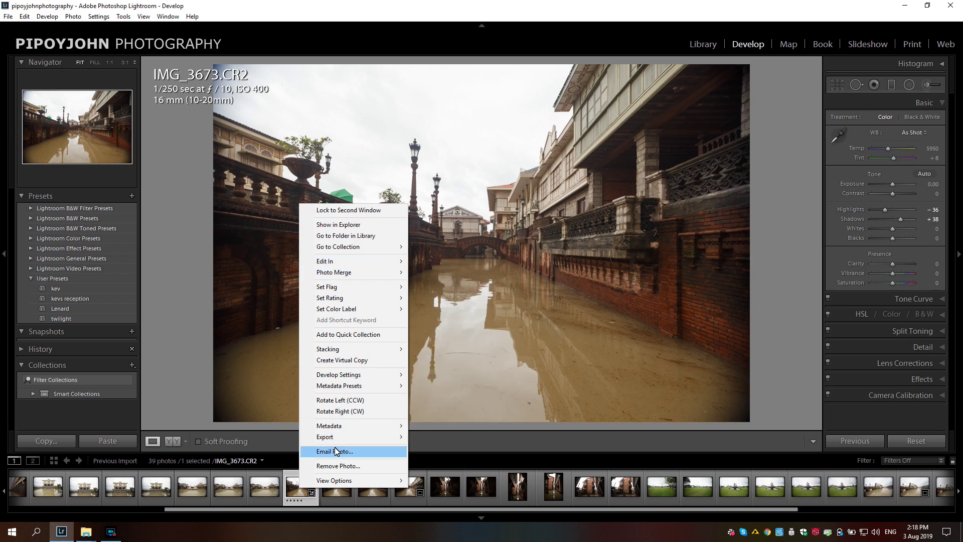
Step: Create four virtual copies of IMG_3673.CR2 and reselect the original at the stack's start
click(352, 361)
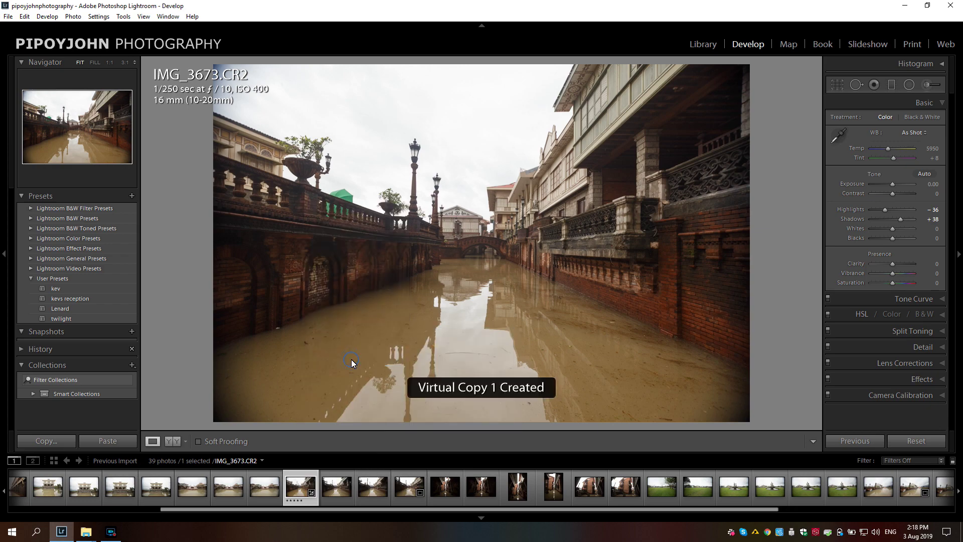
right_click(477, 488)
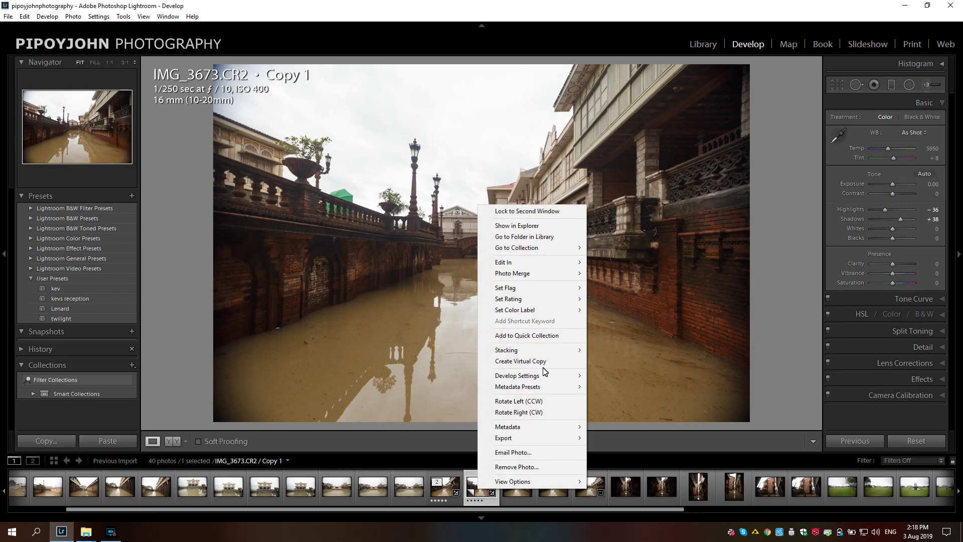
click(541, 361)
right_click(480, 494)
click(508, 365)
right_click(481, 494)
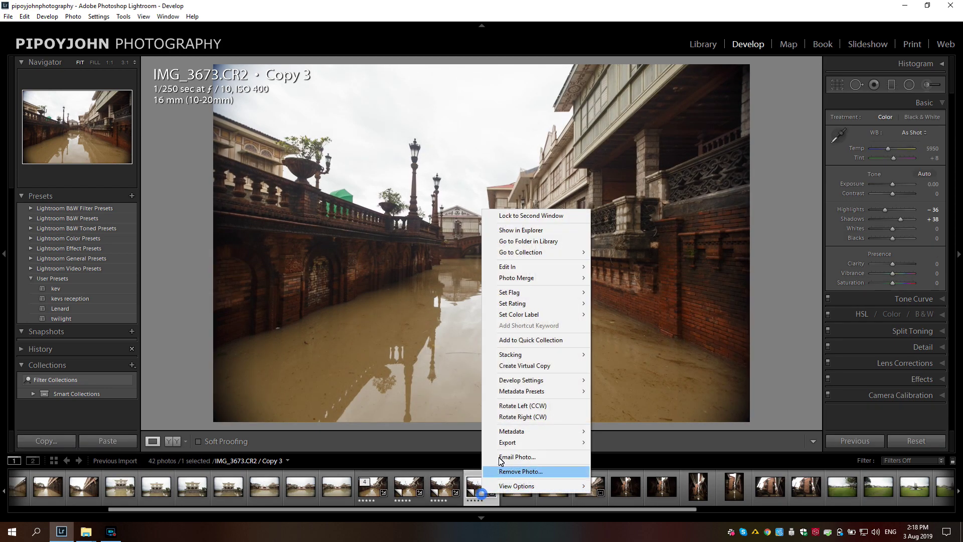
click(535, 366)
click(331, 499)
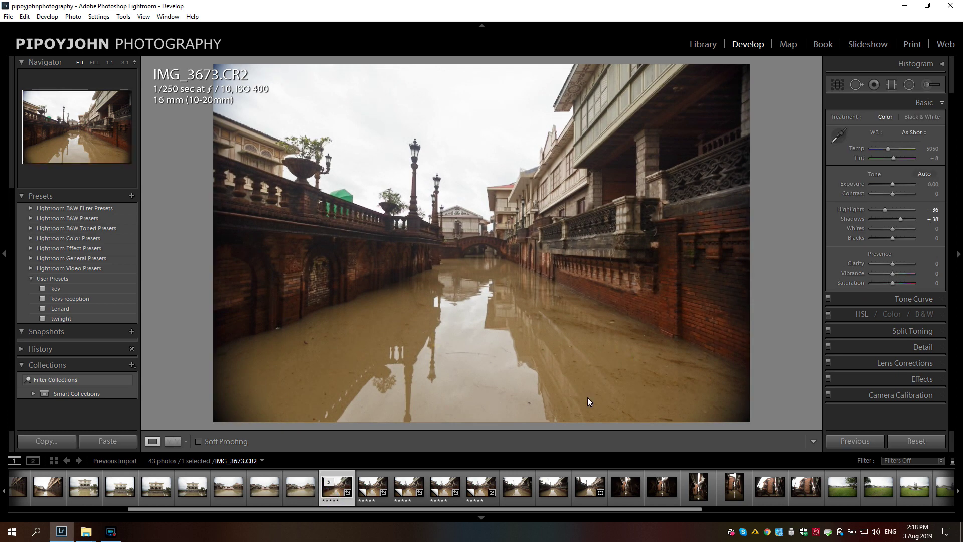
click(935, 189)
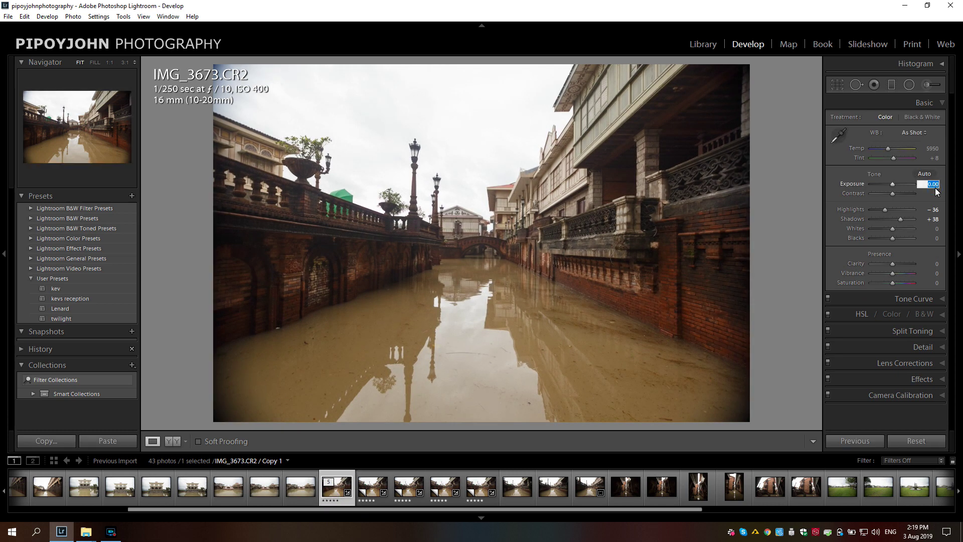
Step: Set the original's exposure to −4 and Copy 1's exposure to −2
text(-2)
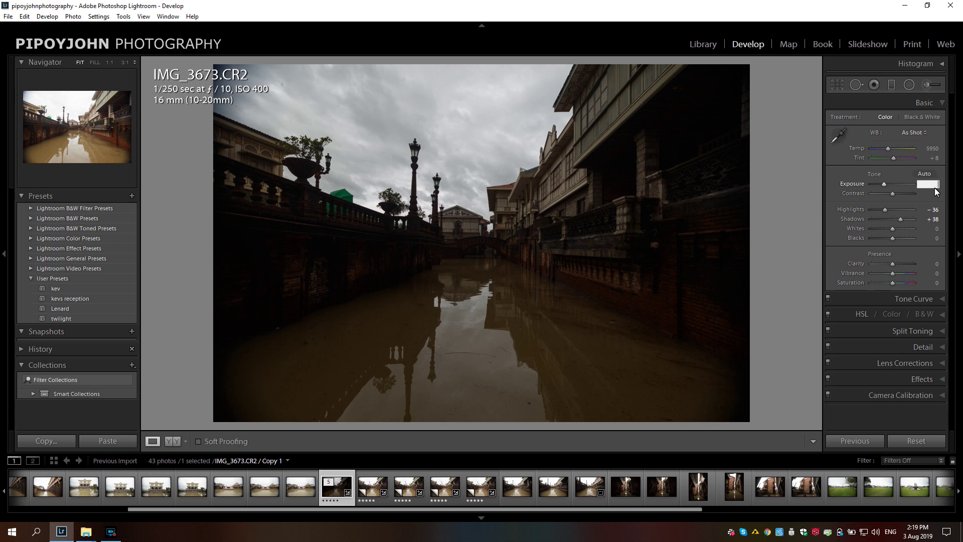
text(-4)
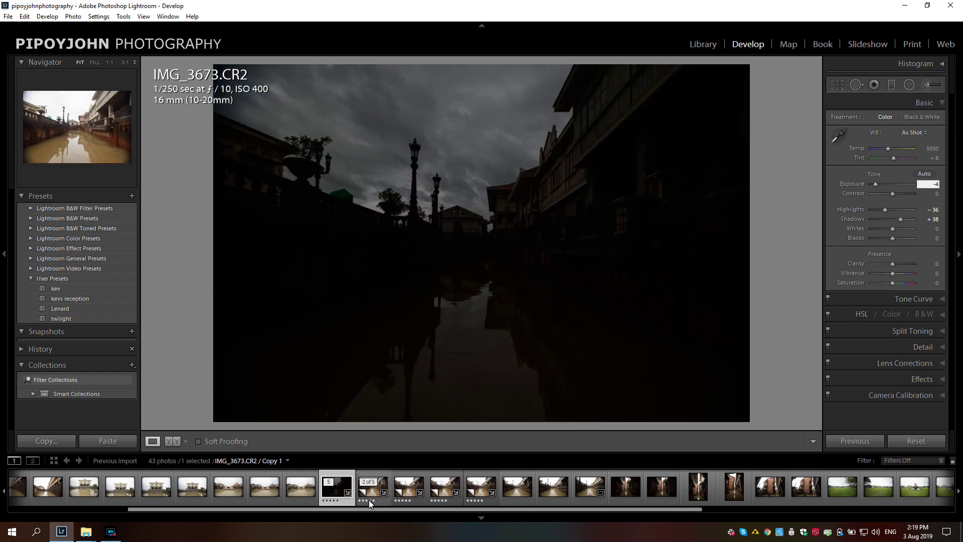
click(370, 503)
click(927, 184)
text(-2)
key(Return)
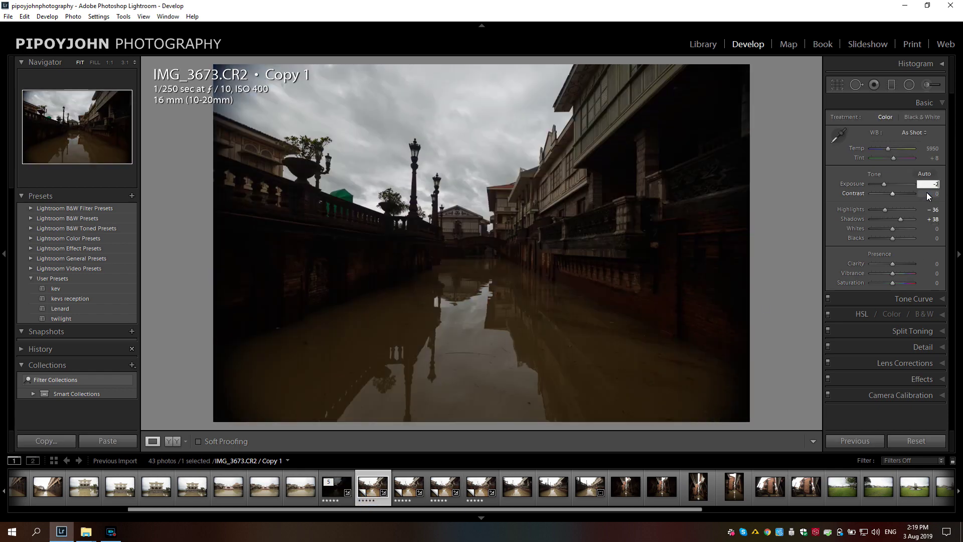
Step: Leave Copy 2 at 0, and set Copy 3 to +2 and Copy 4 to +4 exposure
click(409, 496)
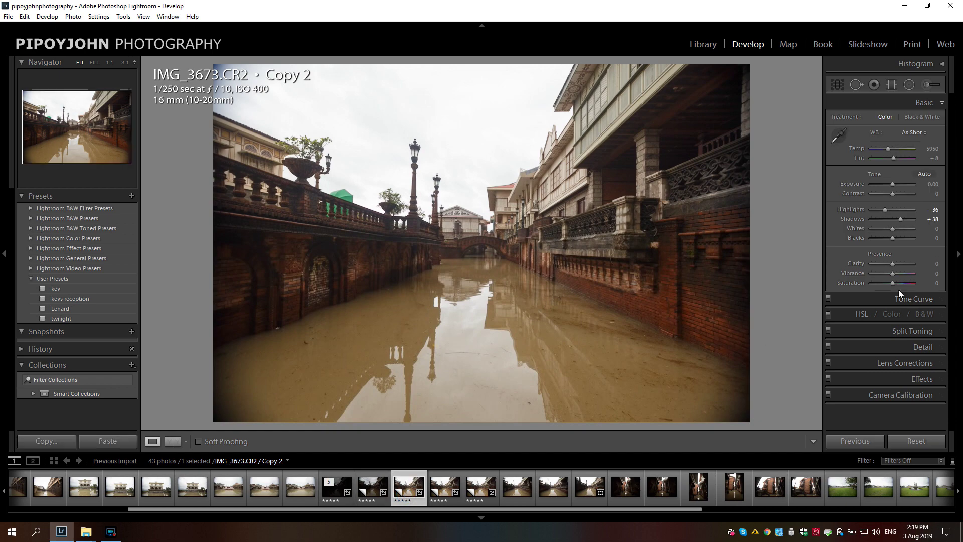
click(452, 494)
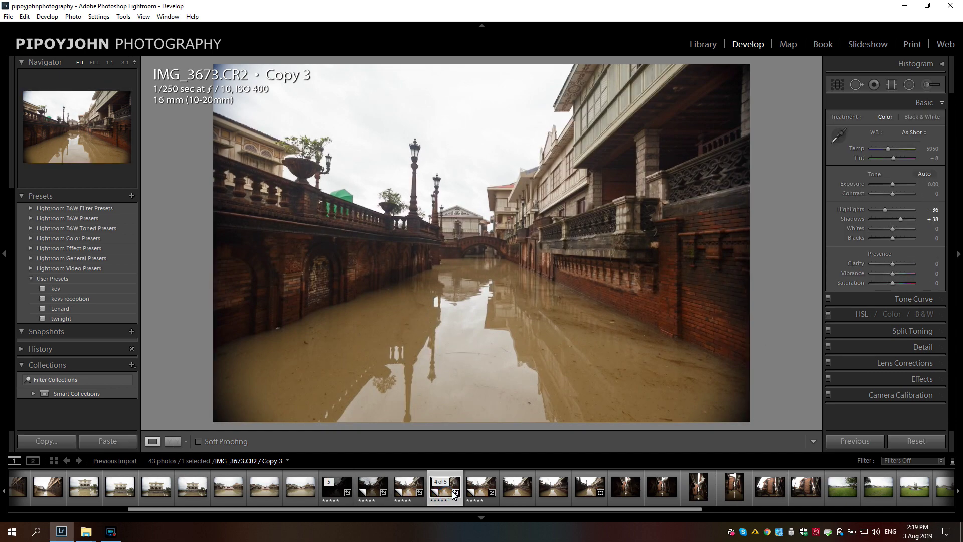
click(928, 184)
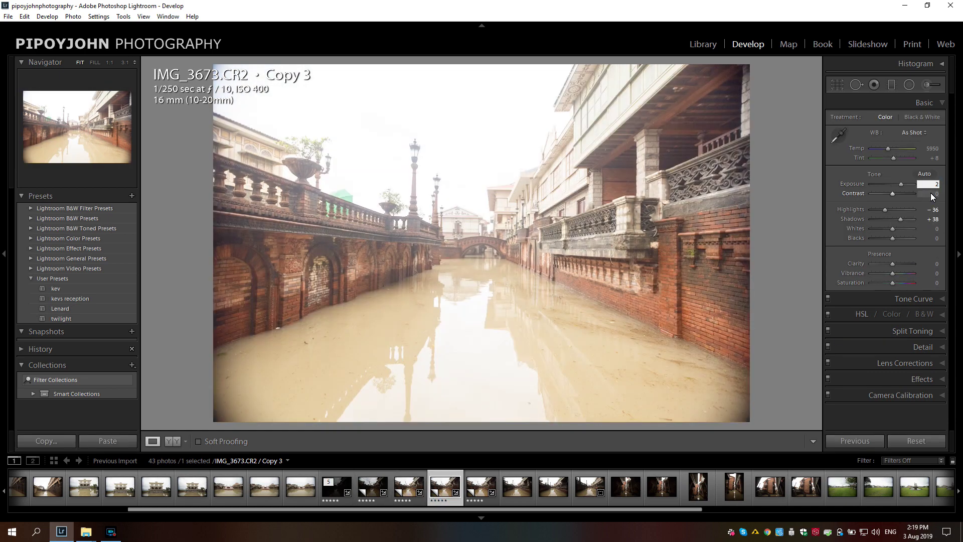
text(2)
key(Return)
key(Right)
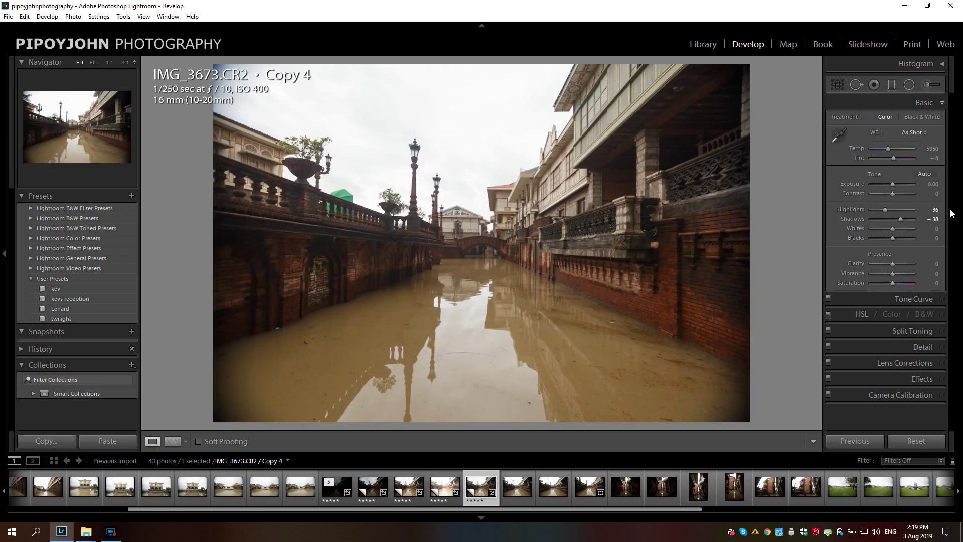
click(930, 184)
text(4)
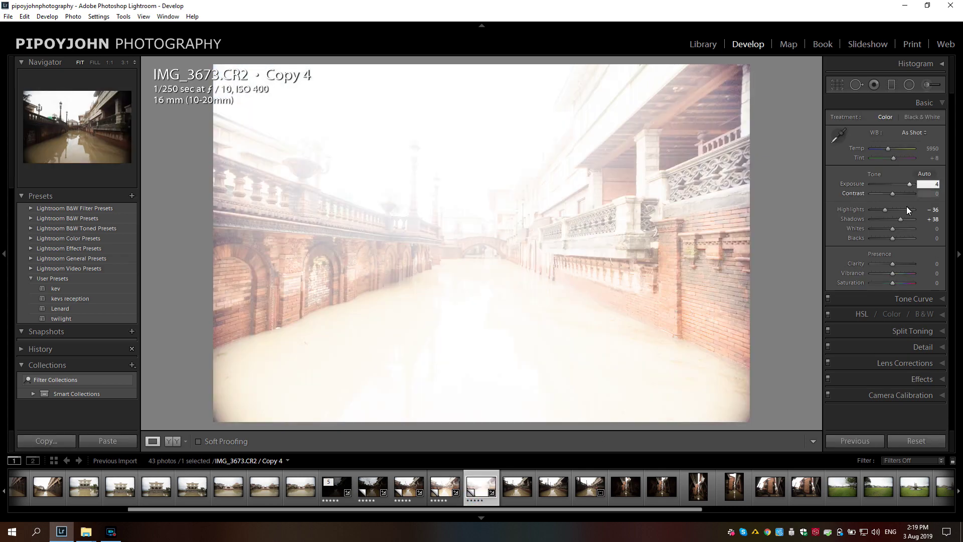
Step: Review all five exposure versions and select the original with its four copies
click(336, 491)
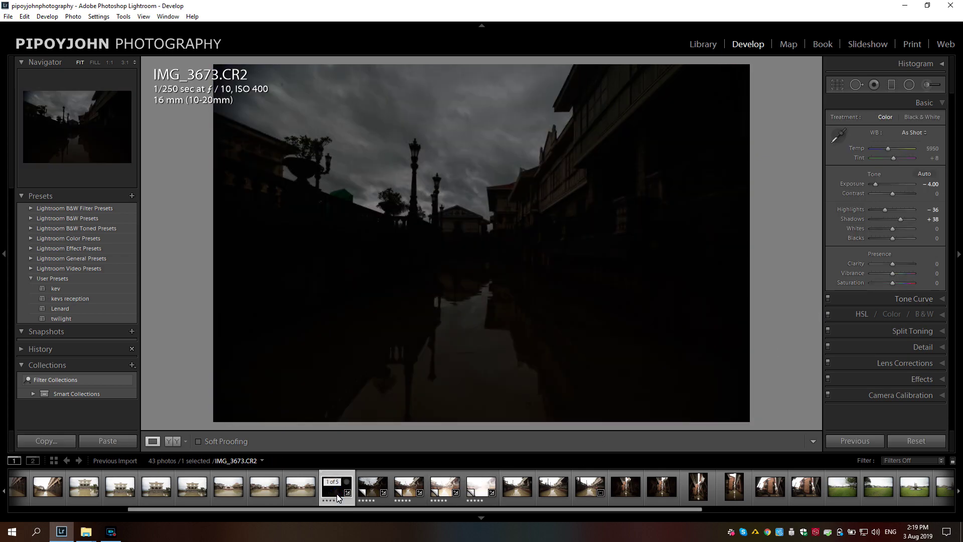
click(372, 488)
click(409, 497)
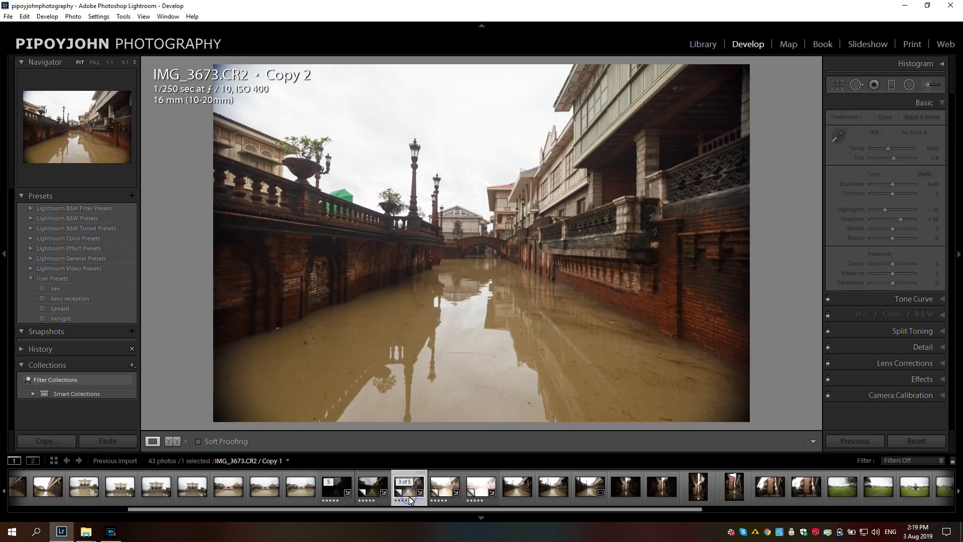
click(443, 496)
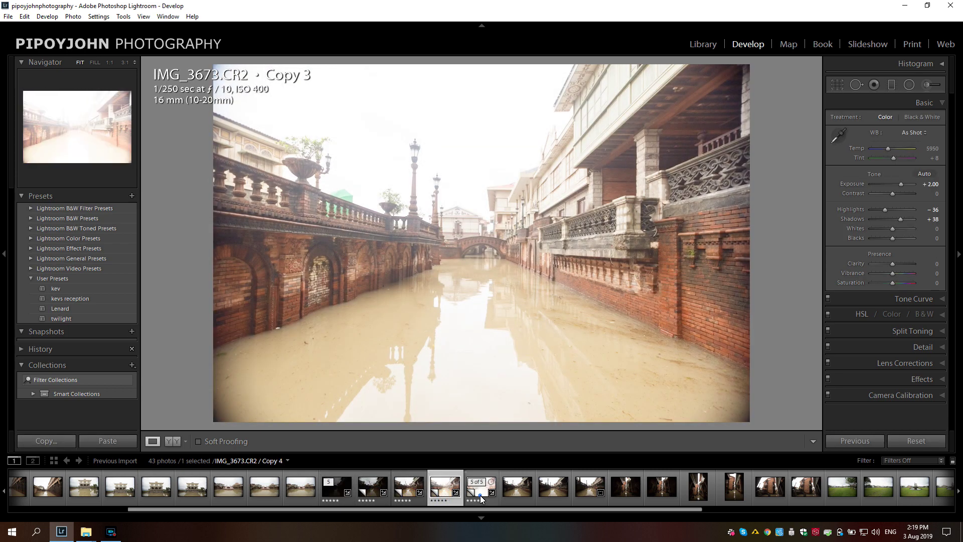
click(480, 497)
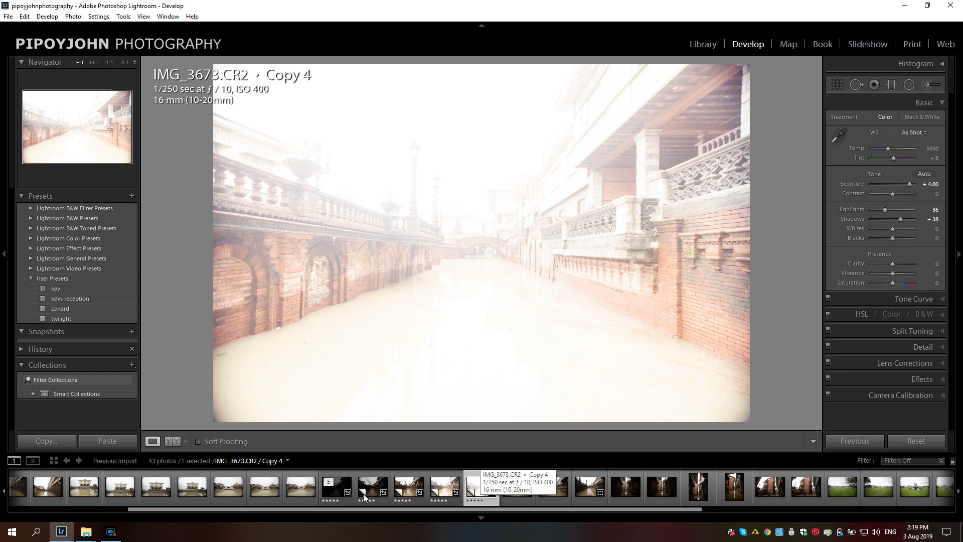
shift+click(339, 494)
Step: Export the five selected exposures to Photomatix Pro using the On Tripod alignment preset
right_click(340, 494)
mouse_move(391, 438)
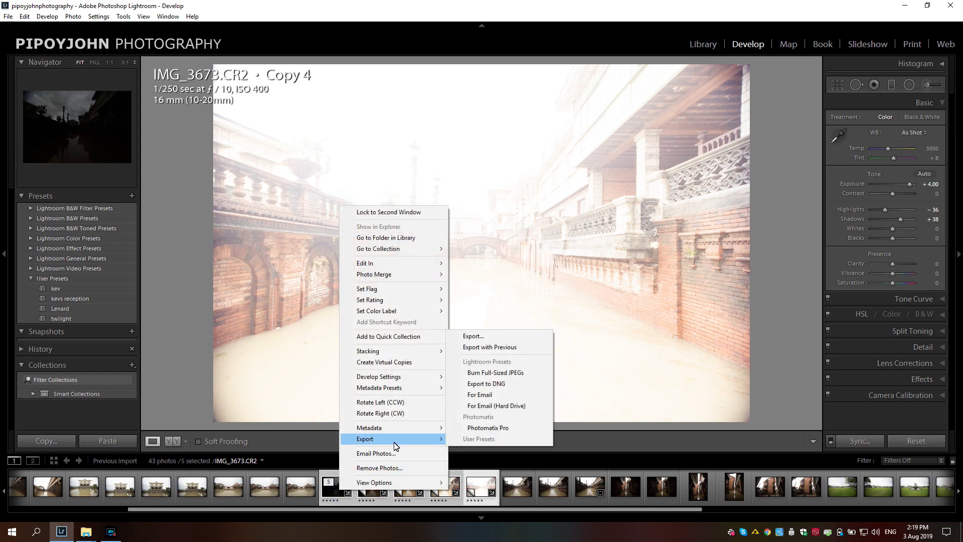
click(488, 427)
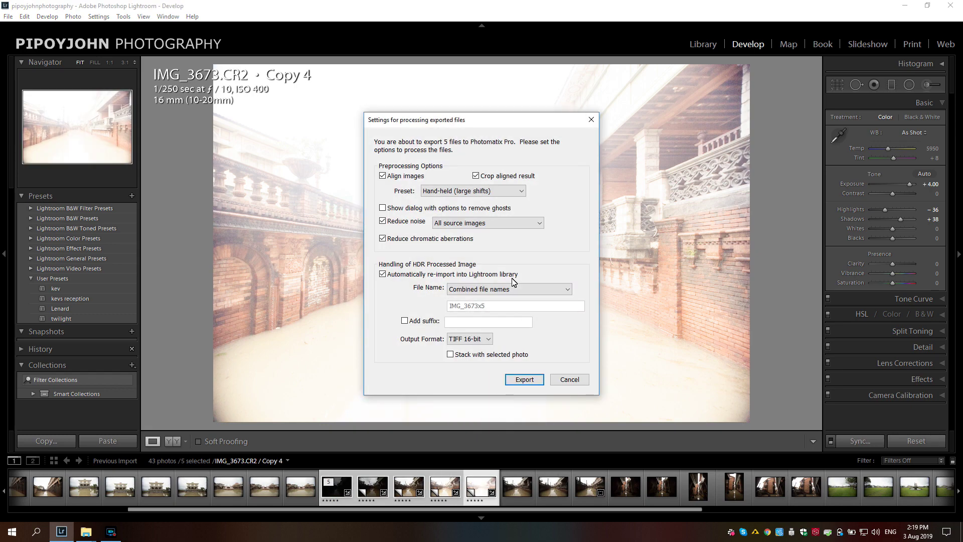
click(487, 191)
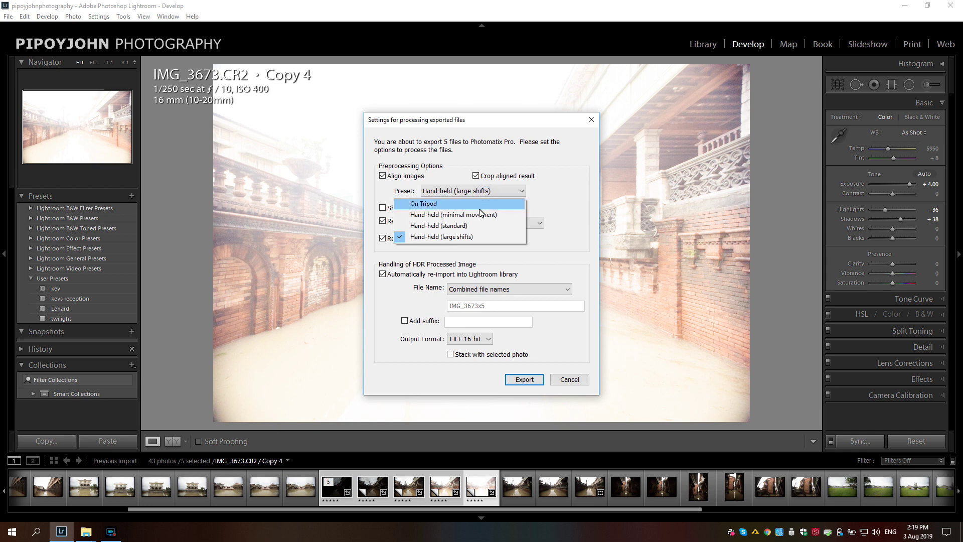
click(477, 204)
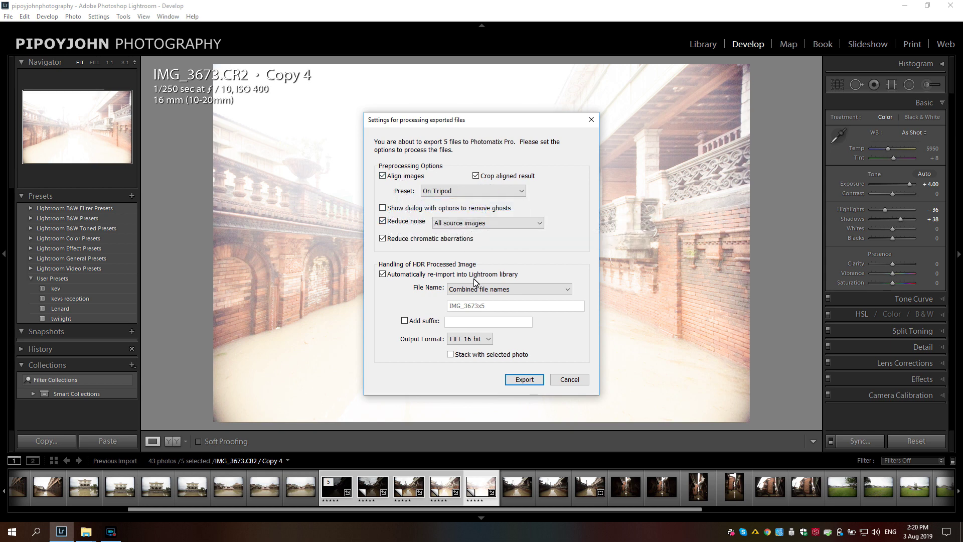
click(517, 383)
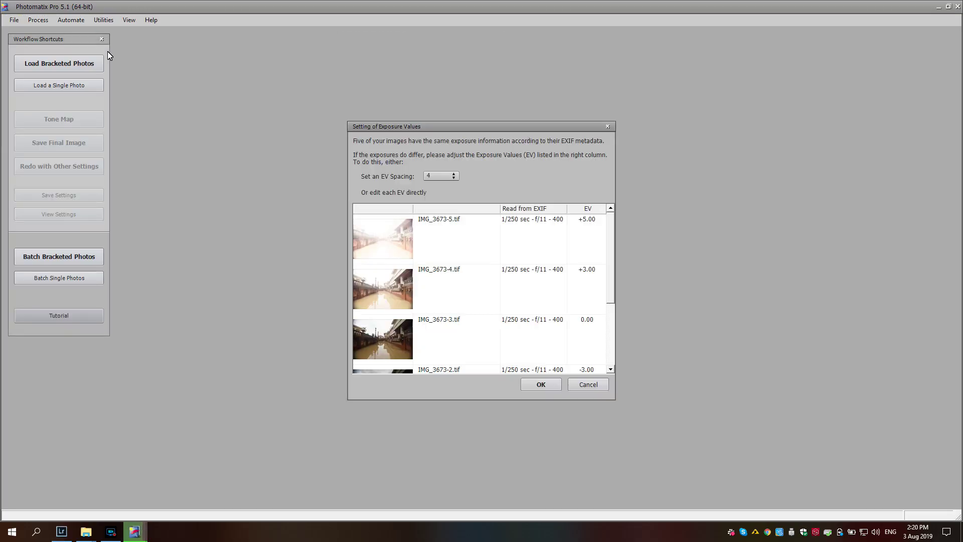
Step: Set EV spacing to 2 and start merging the five TIFFs into an HDR
click(441, 177)
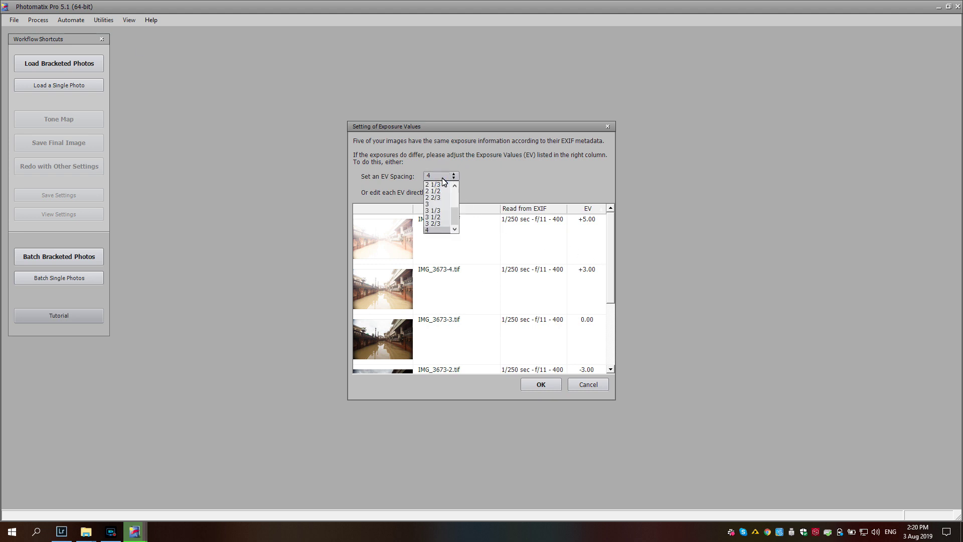
scroll(441, 200, up, 2)
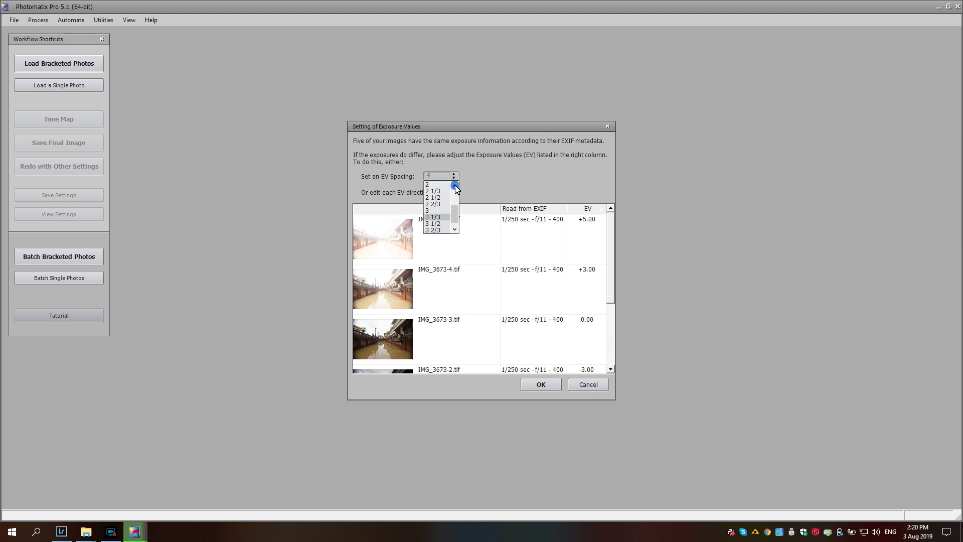
click(430, 193)
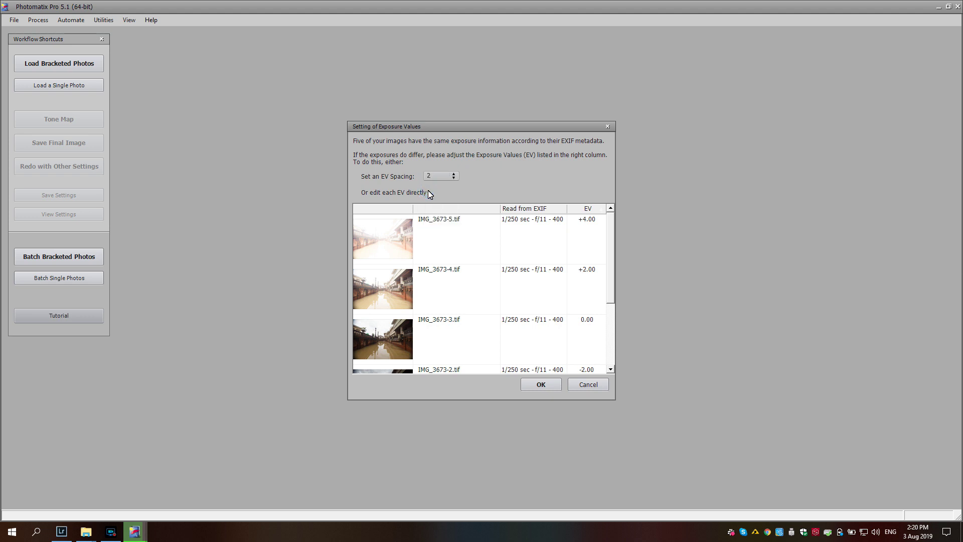
click(547, 386)
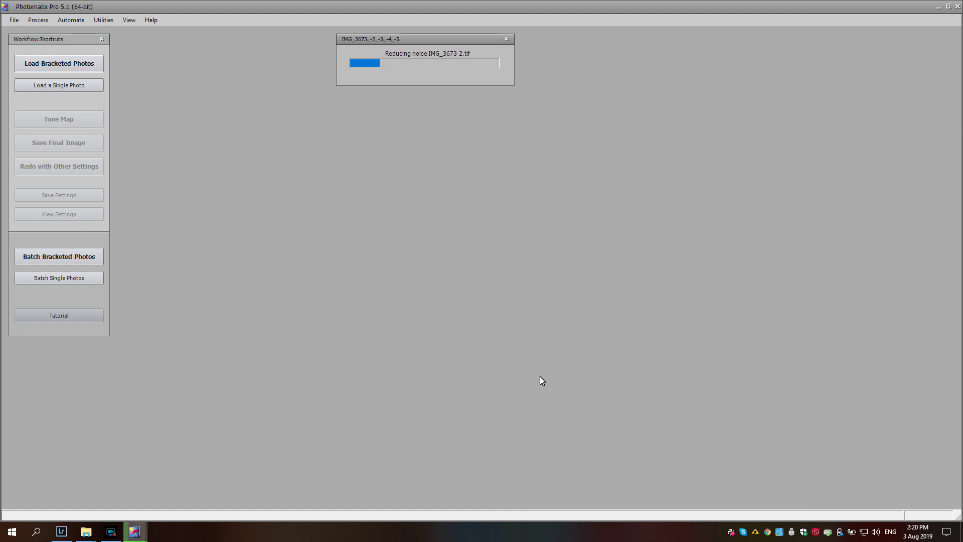
click(111, 532)
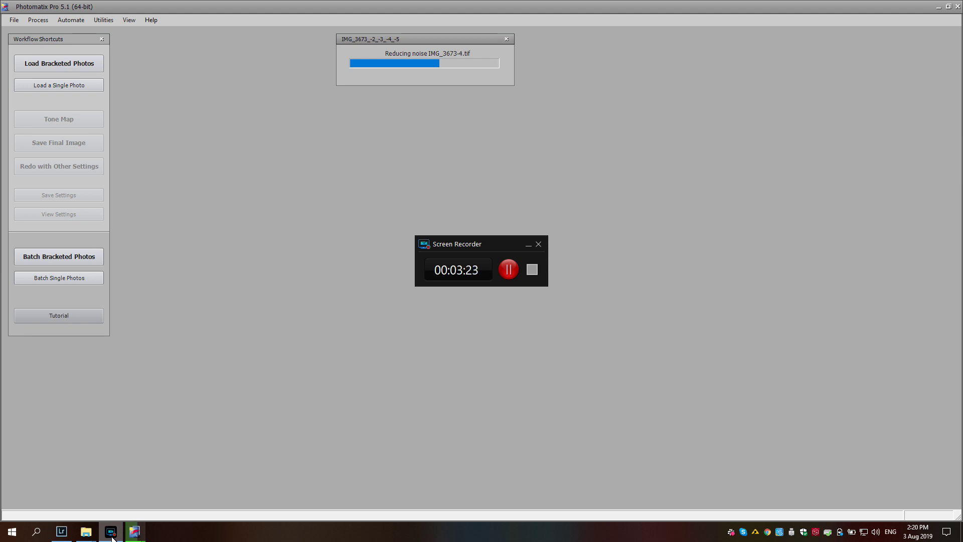
click(112, 536)
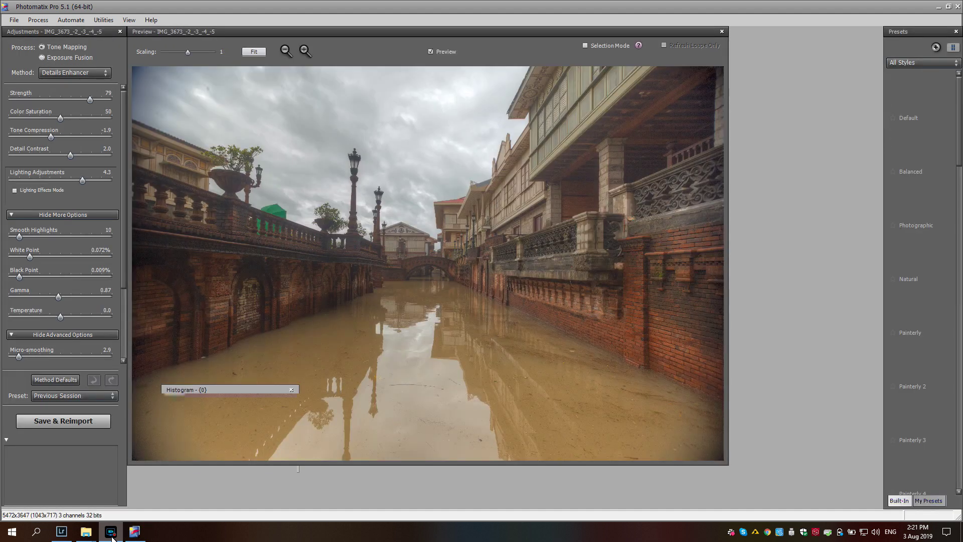
Step: Close the histogram, fit the preview, and apply the Default tone-mapping preset
click(291, 389)
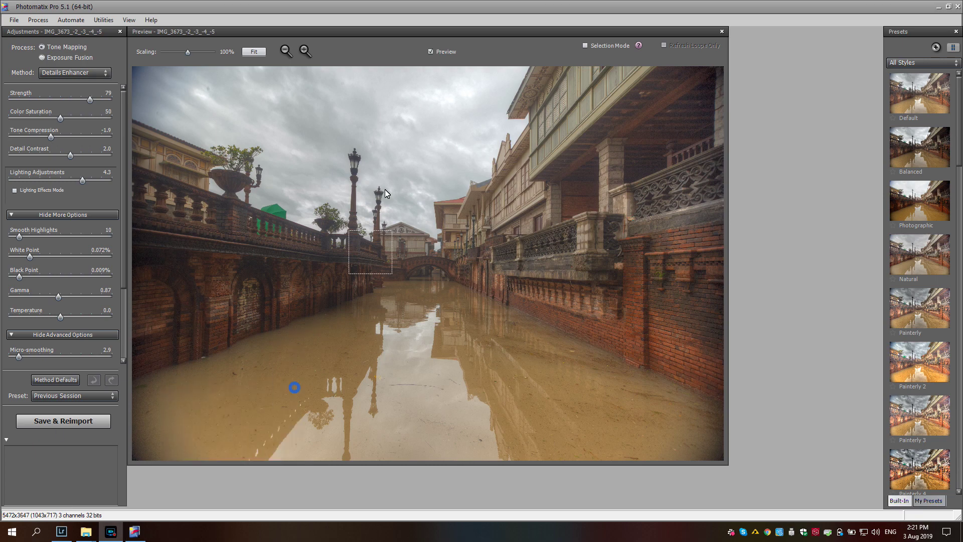
click(258, 51)
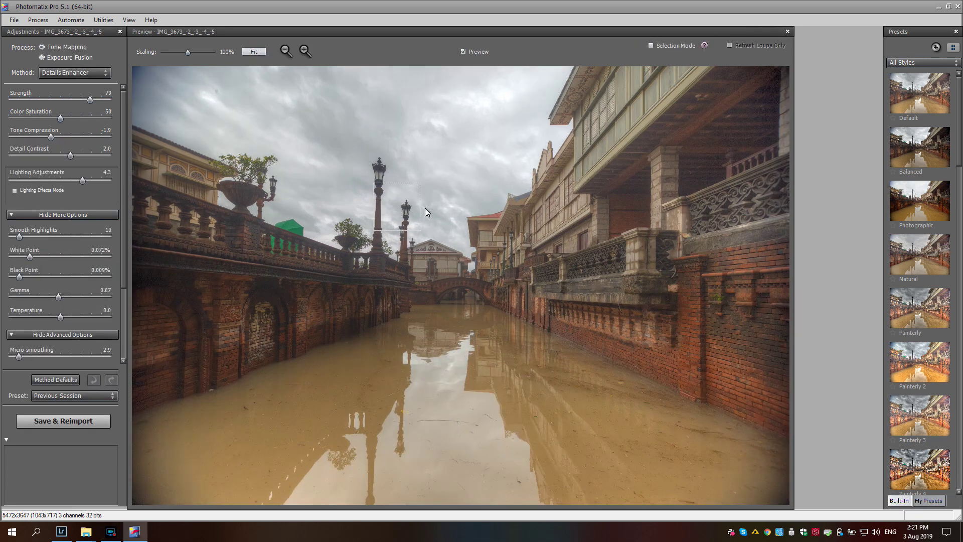
click(908, 101)
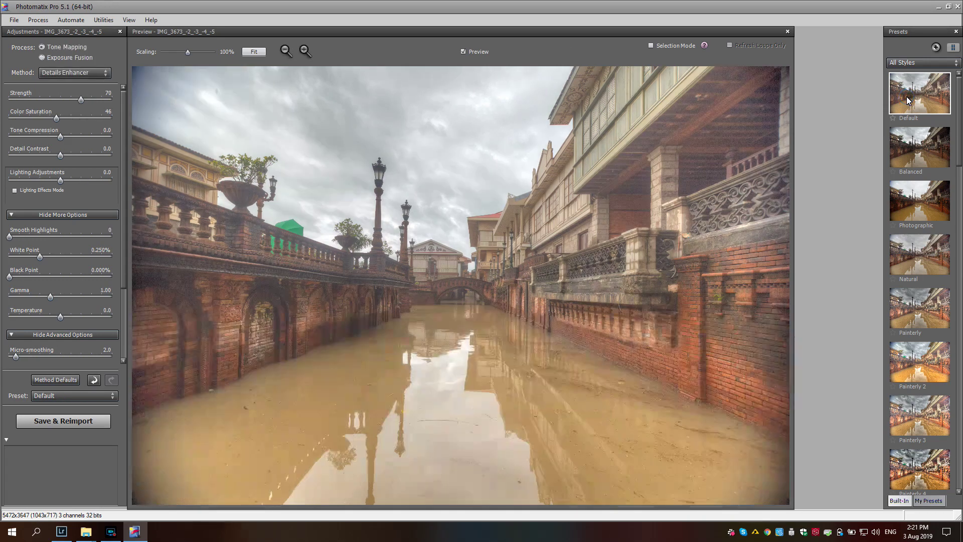
click(248, 307)
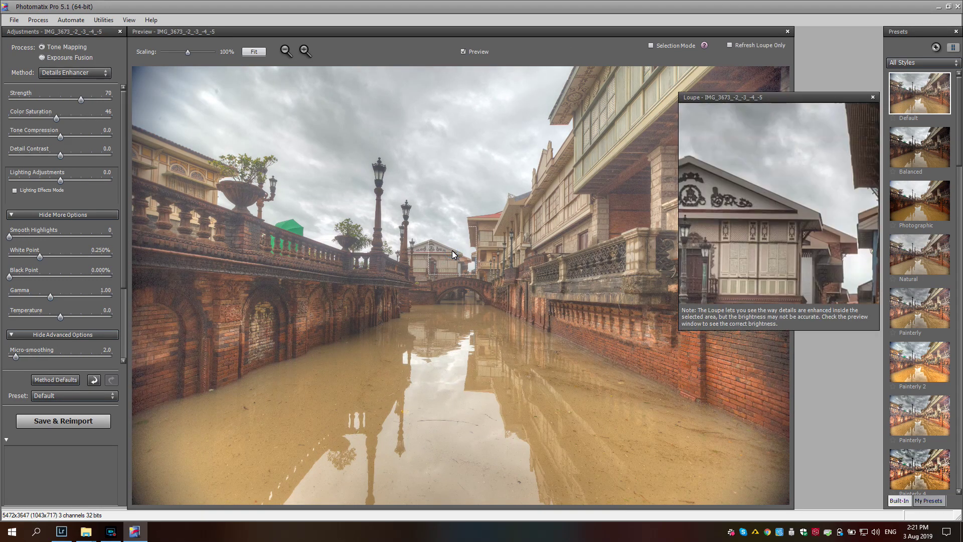
click(873, 97)
Step: Set Strength 88, Color Saturation 60, Tone Compression 2.2 and Lighting Adjustments −6.0
drag(80, 100, 99, 100)
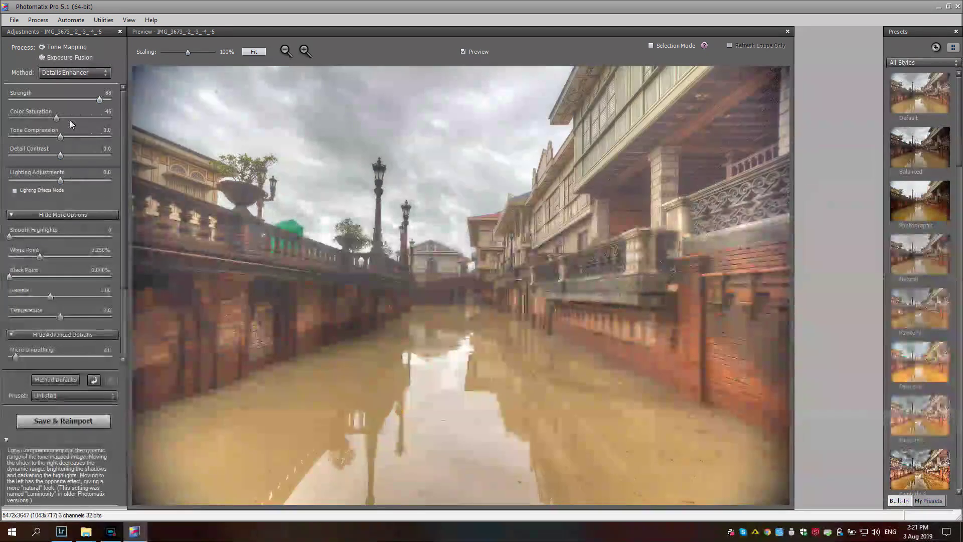
drag(58, 120, 73, 124)
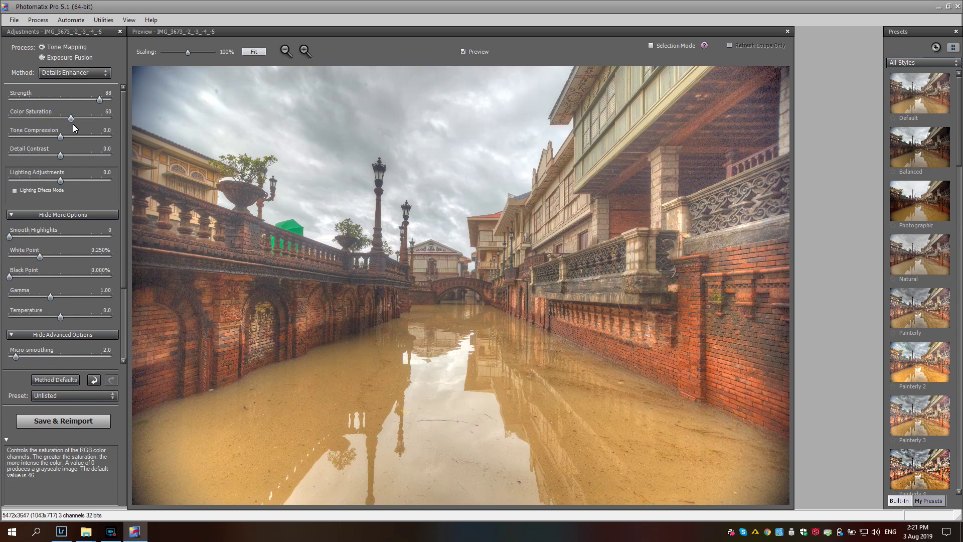
click(71, 141)
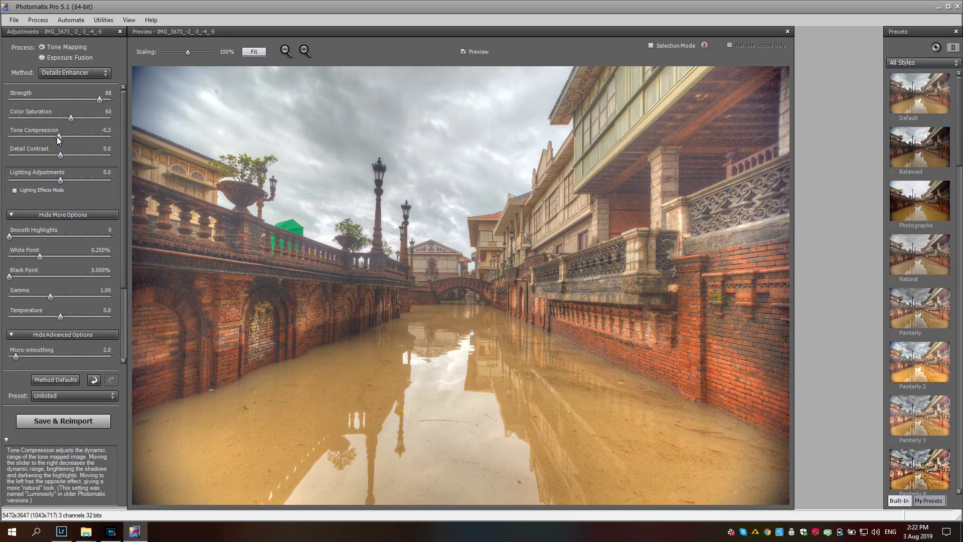
drag(56, 136, 82, 162)
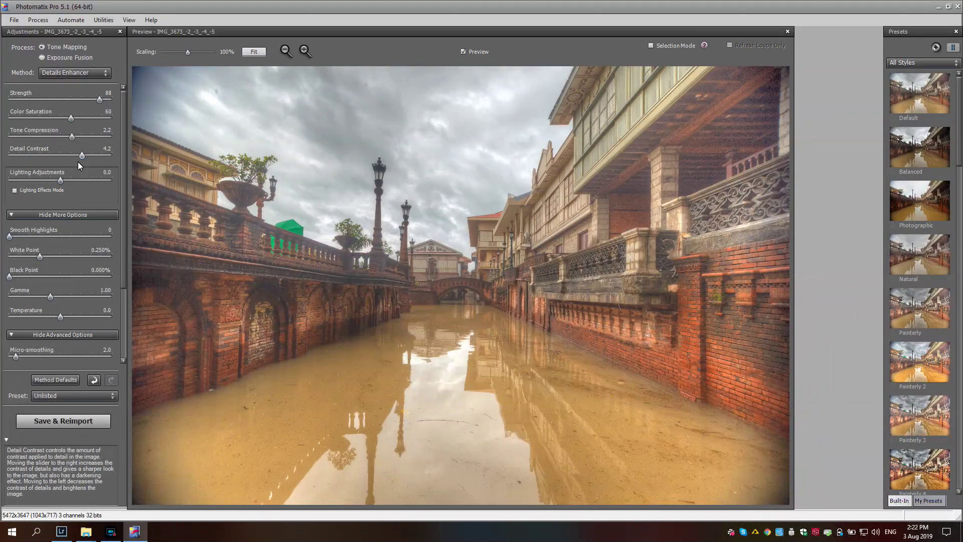
drag(59, 181, 34, 178)
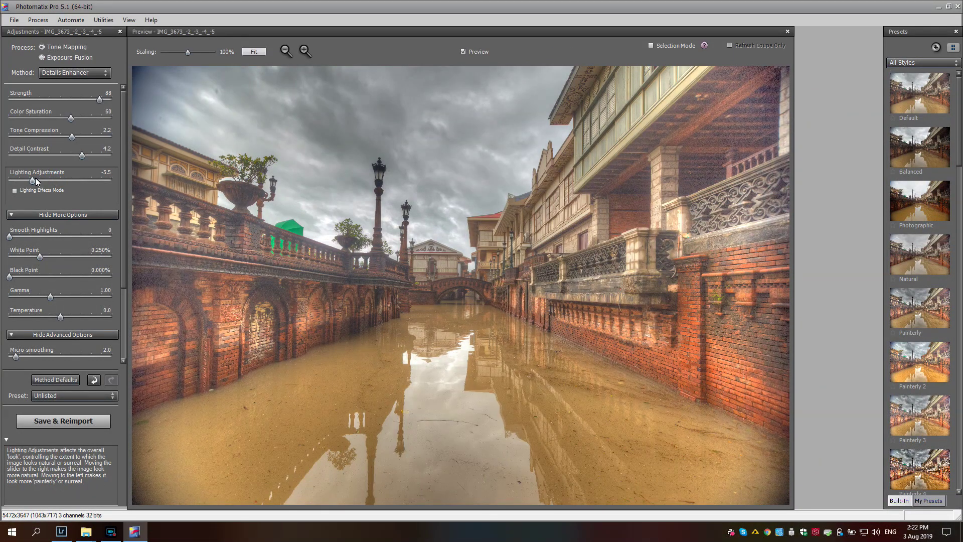
drag(43, 185, 21, 183)
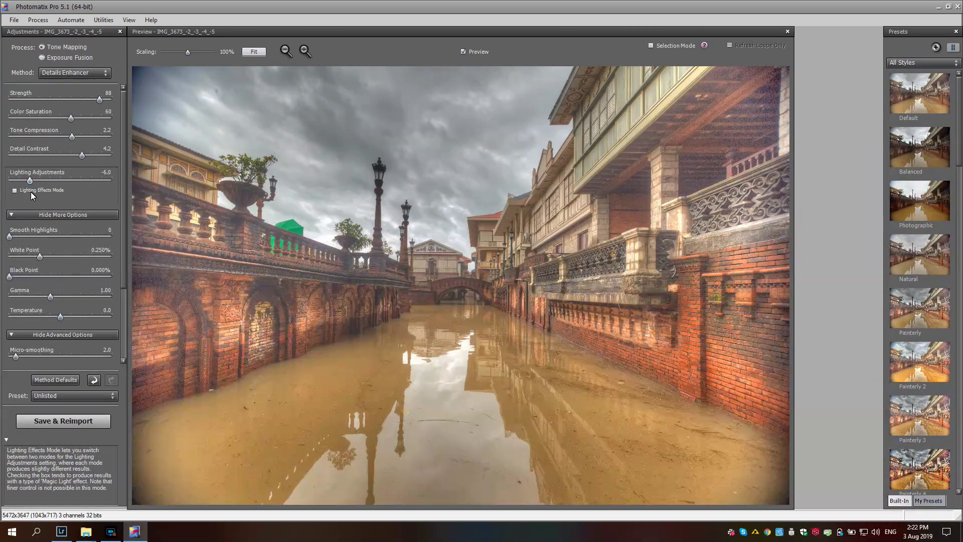
click(19, 235)
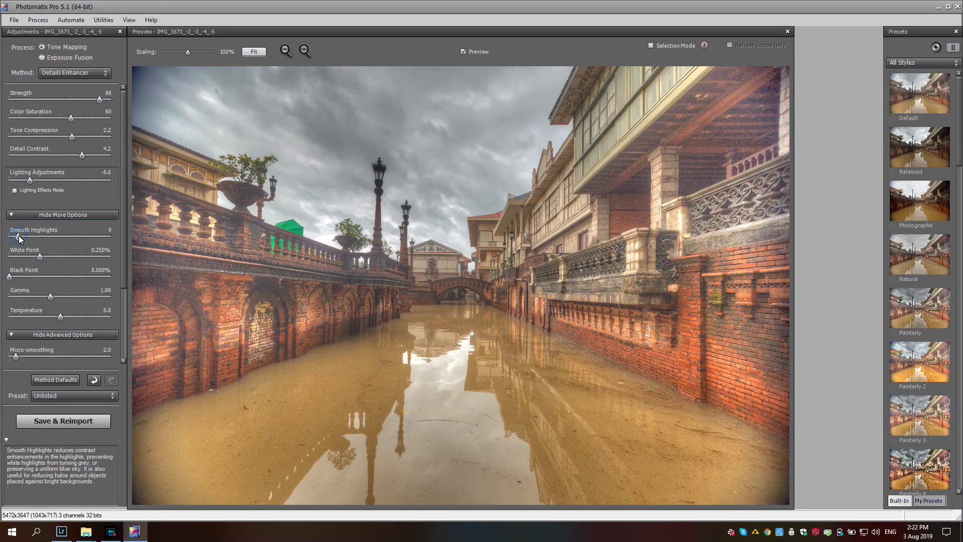
Step: Set Smooth Highlights to 29, White Point 0.062% and Gamma 0.95, checking brickwork in the Loupe
click(619, 193)
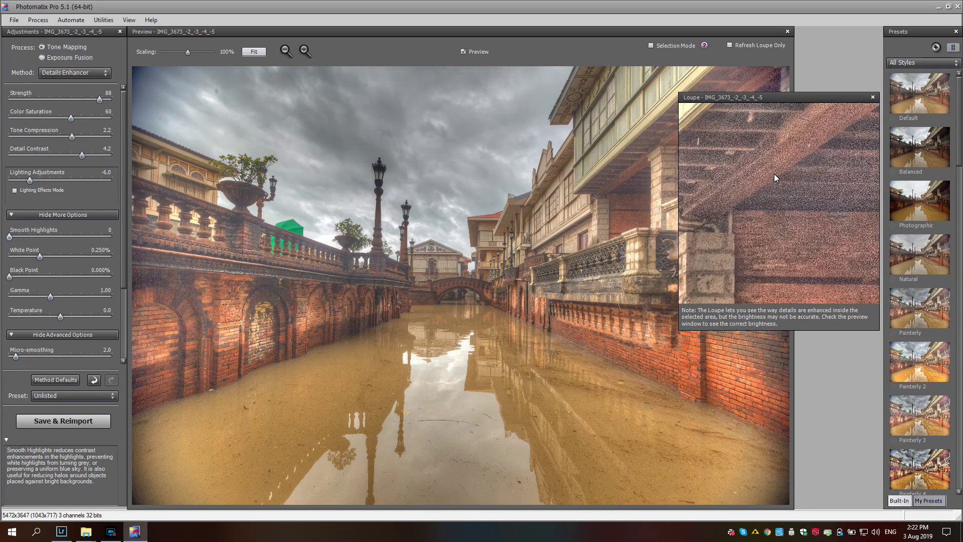
drag(9, 237, 39, 236)
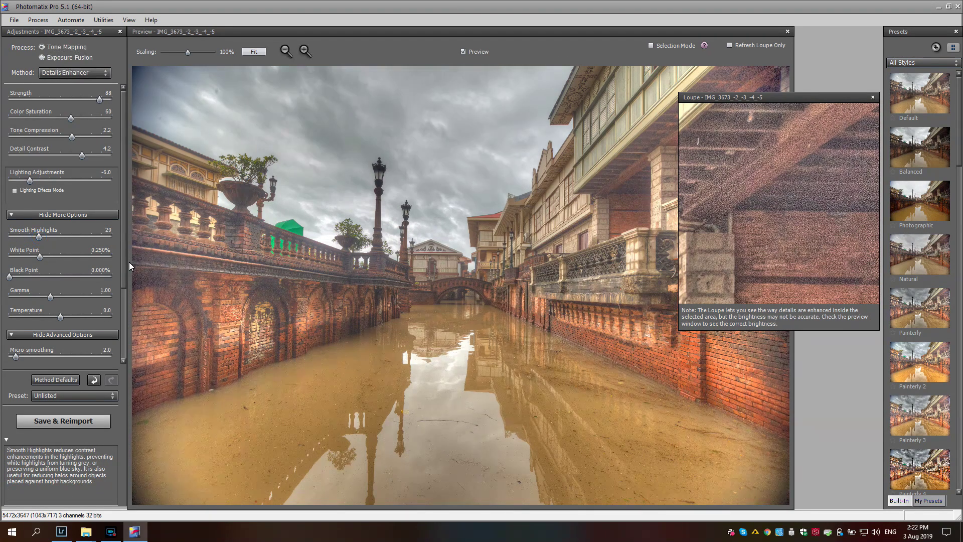
click(647, 215)
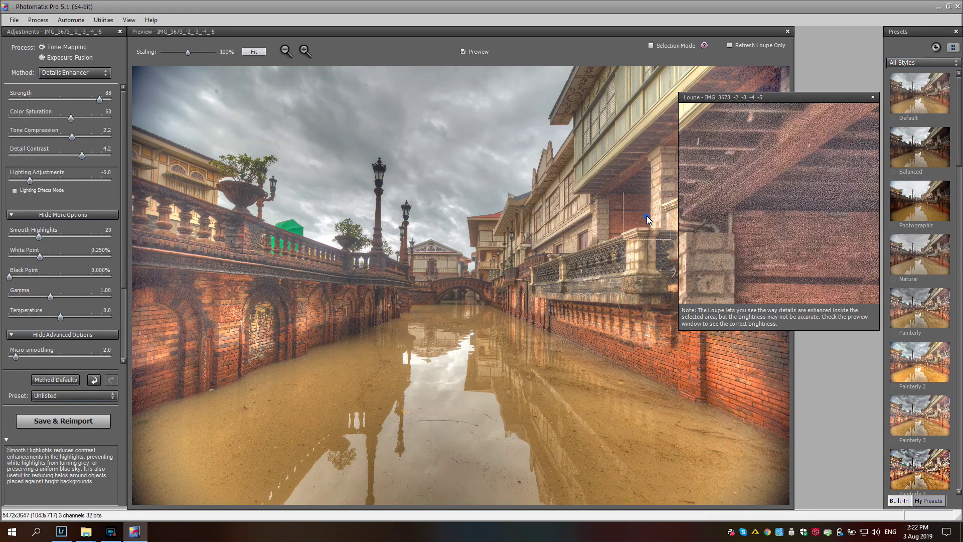
click(873, 98)
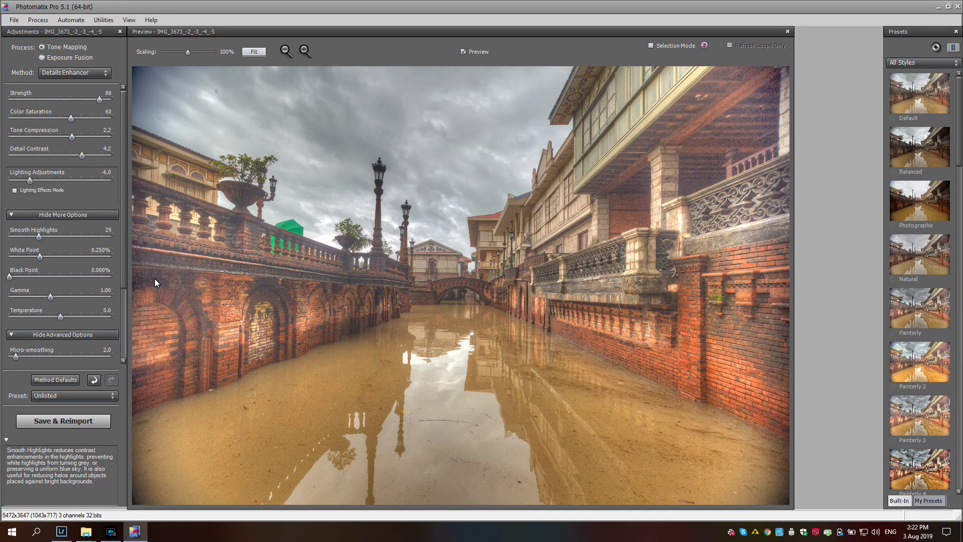
click(29, 257)
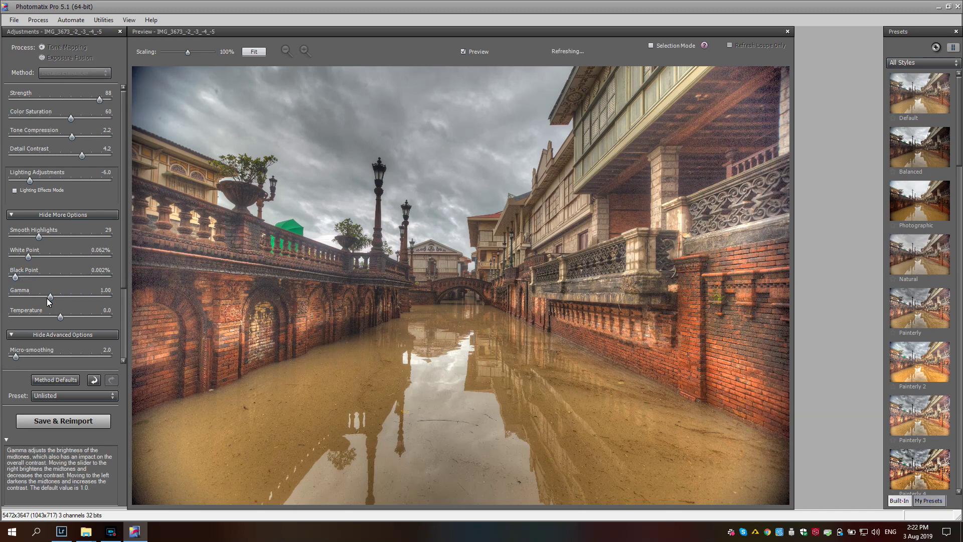
drag(49, 300, 55, 317)
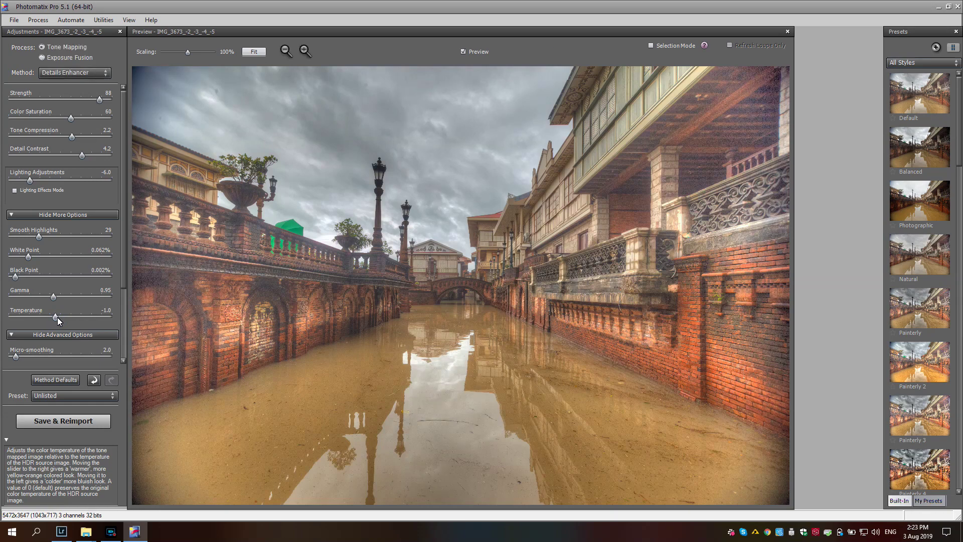
scroll(80, 295, down, 3)
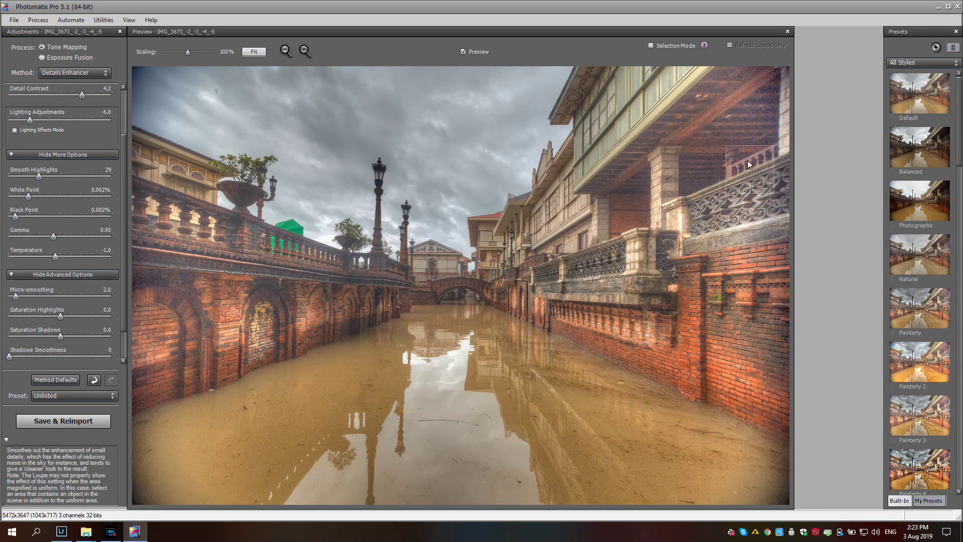
Step: Set Micro-smoothing to 8.9, then render the tone-mapped image back into Lightroom
click(688, 160)
click(38, 295)
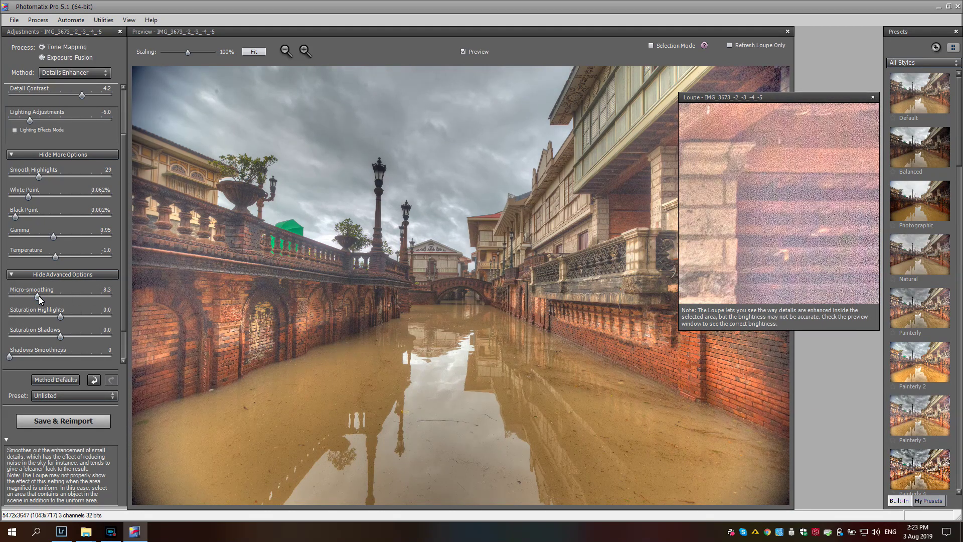
drag(38, 295, 11, 298)
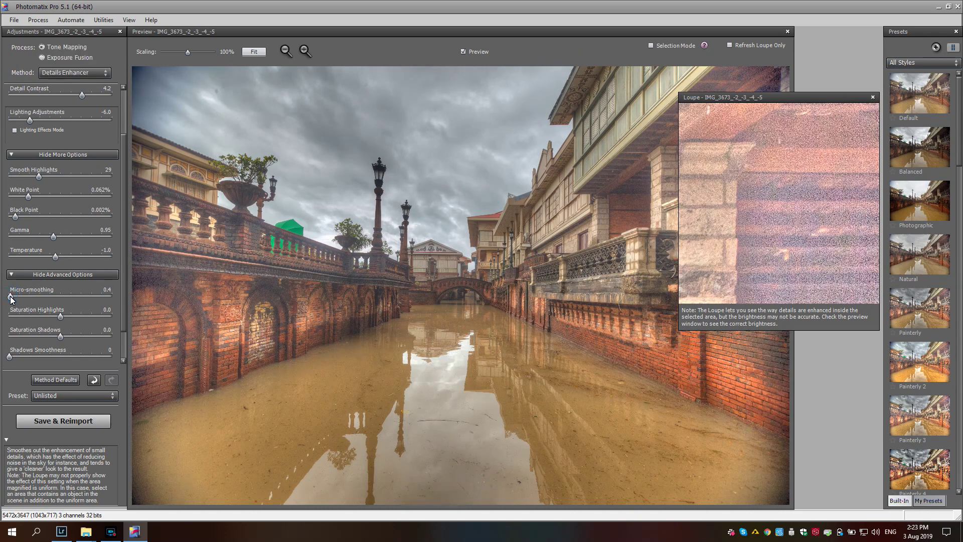
click(40, 297)
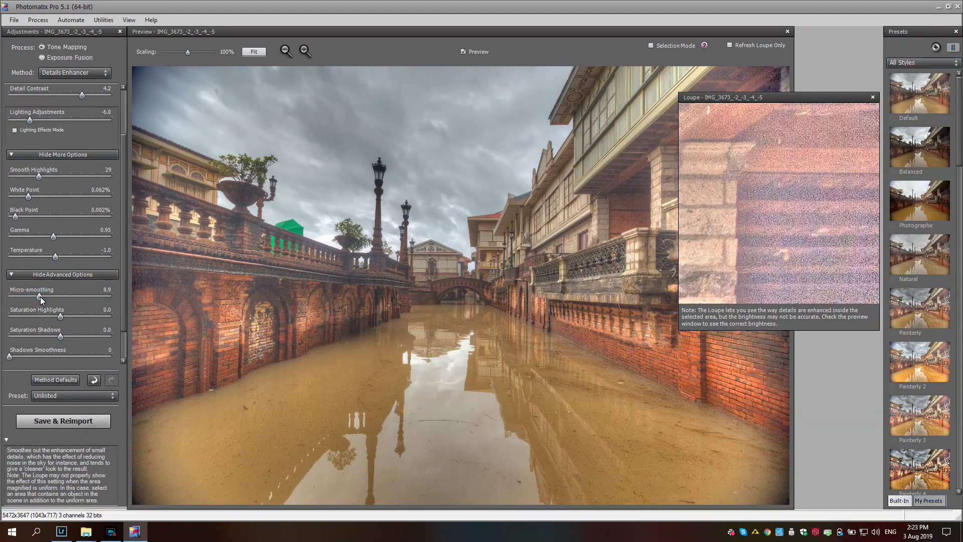
click(872, 97)
click(81, 423)
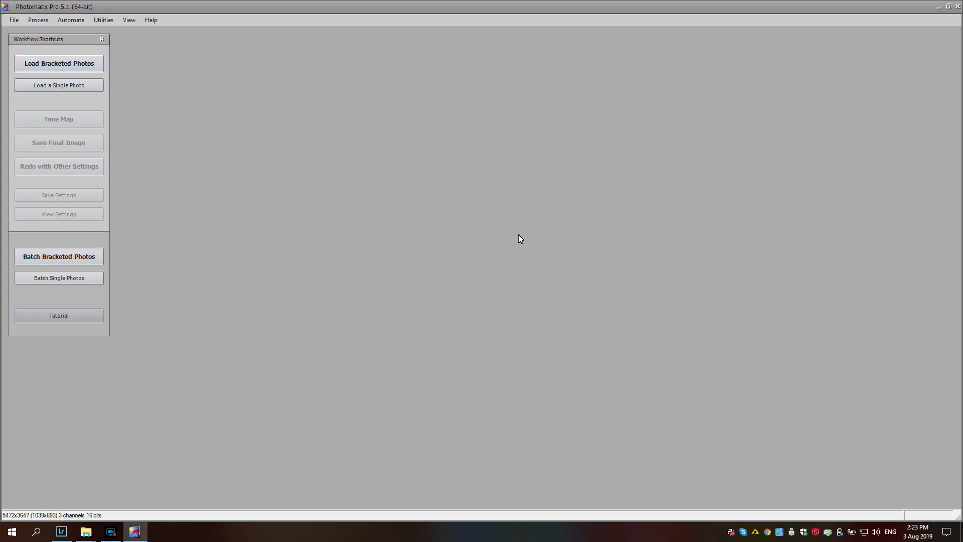
key(alt+Tab)
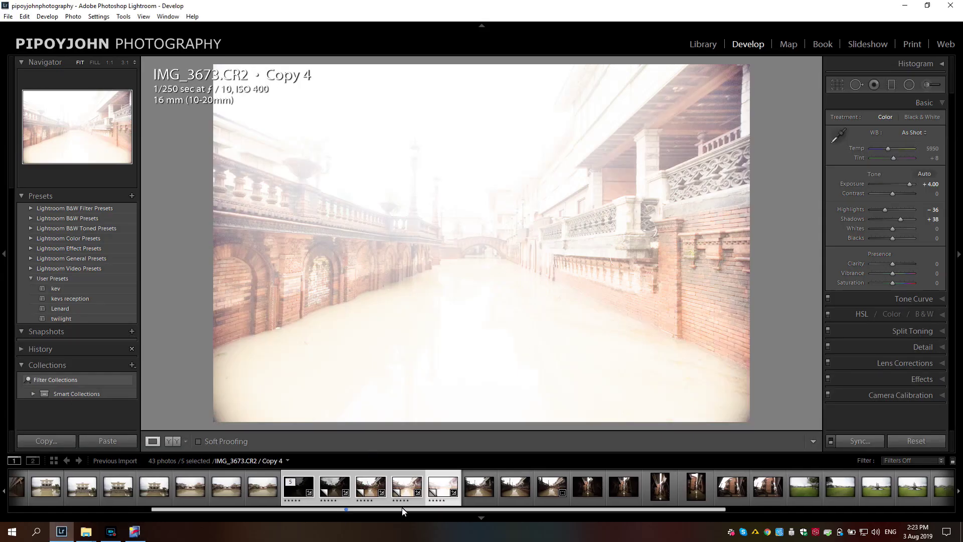
Step: Open the tone-mapped IMG_3673x5.tif from the Las Casas 2019 folder in Develop
scroll(176, 499, up, 5)
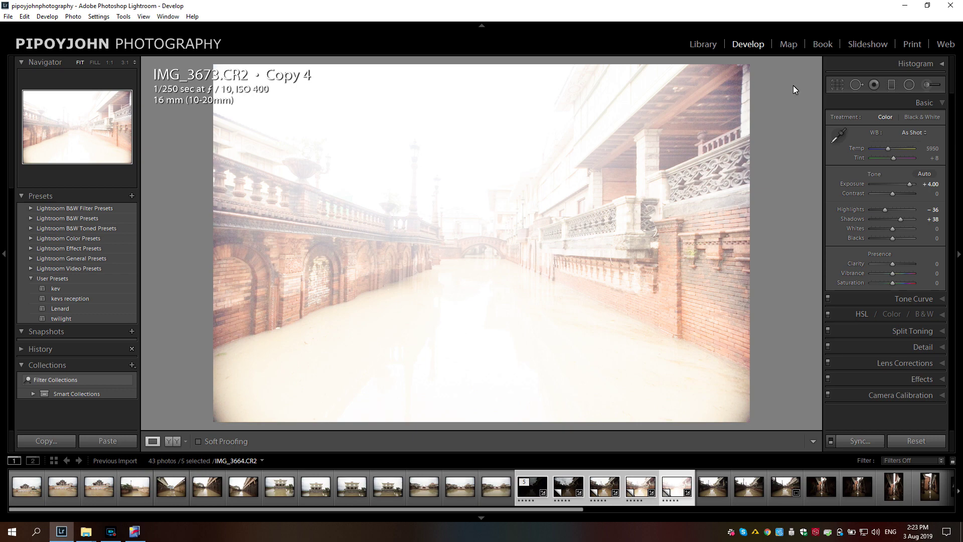
click(701, 44)
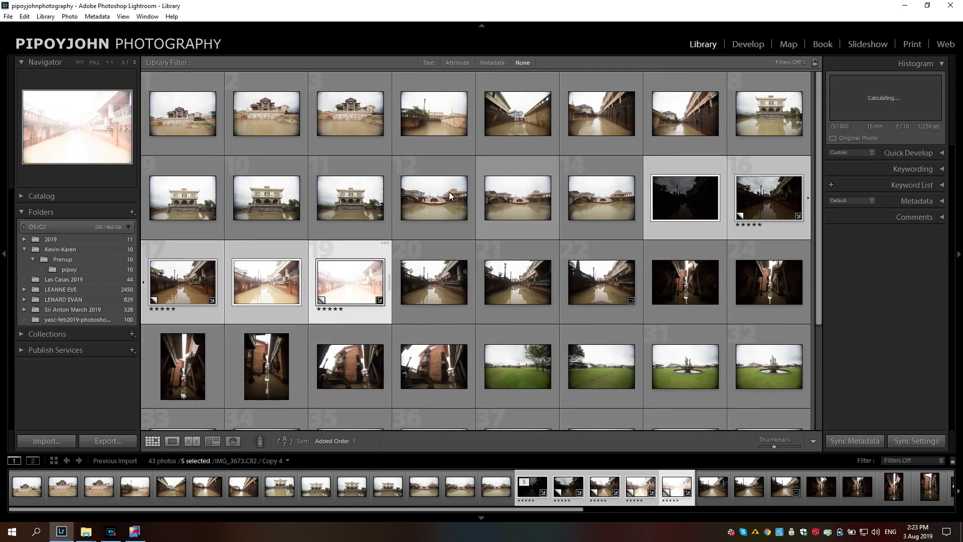
click(58, 280)
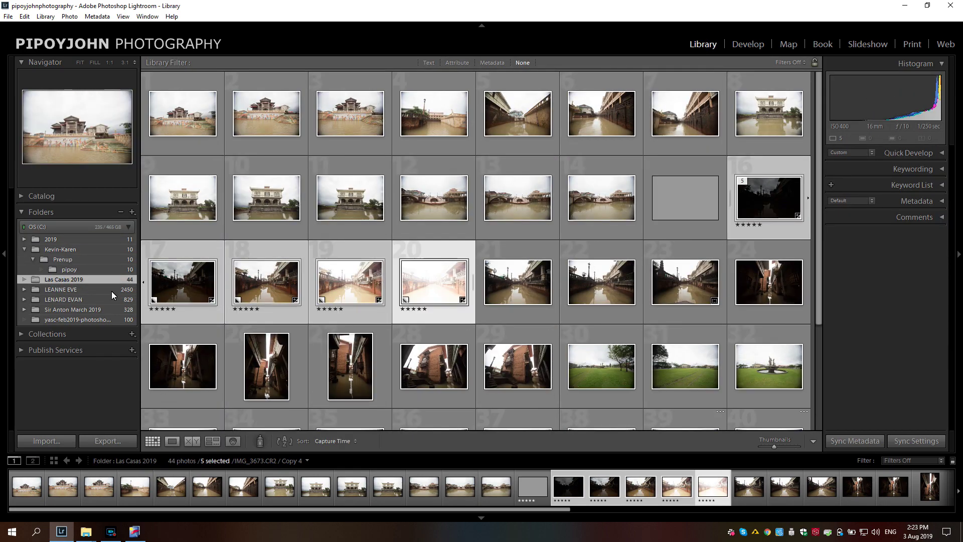
click(754, 44)
click(524, 489)
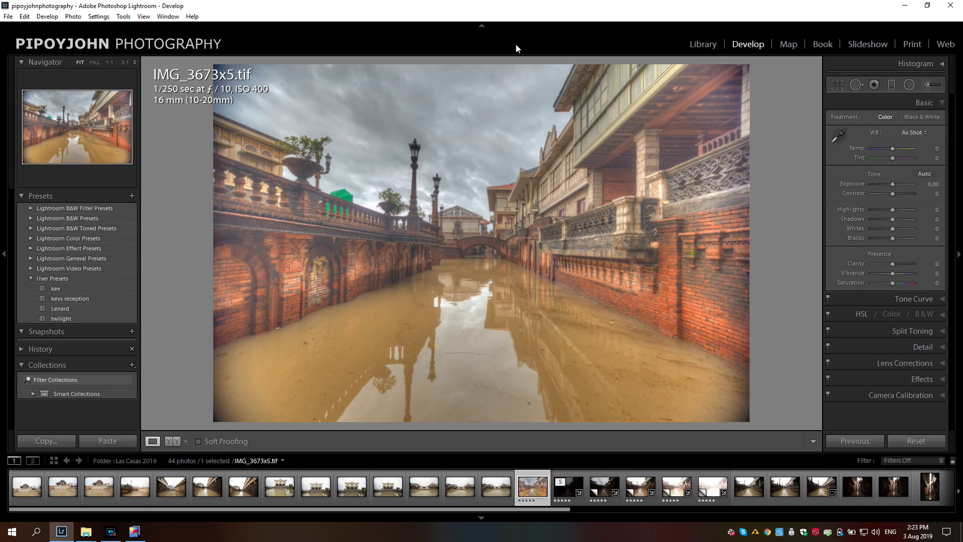
Step: Compare the HDR against the original Copy 2 at 1:1, then return to editing only the HDR
click(638, 498)
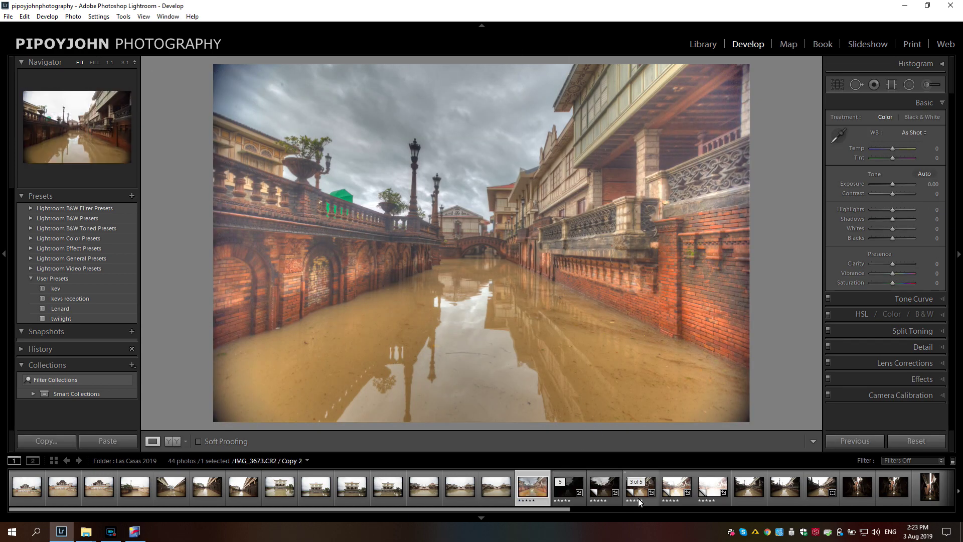
click(528, 495)
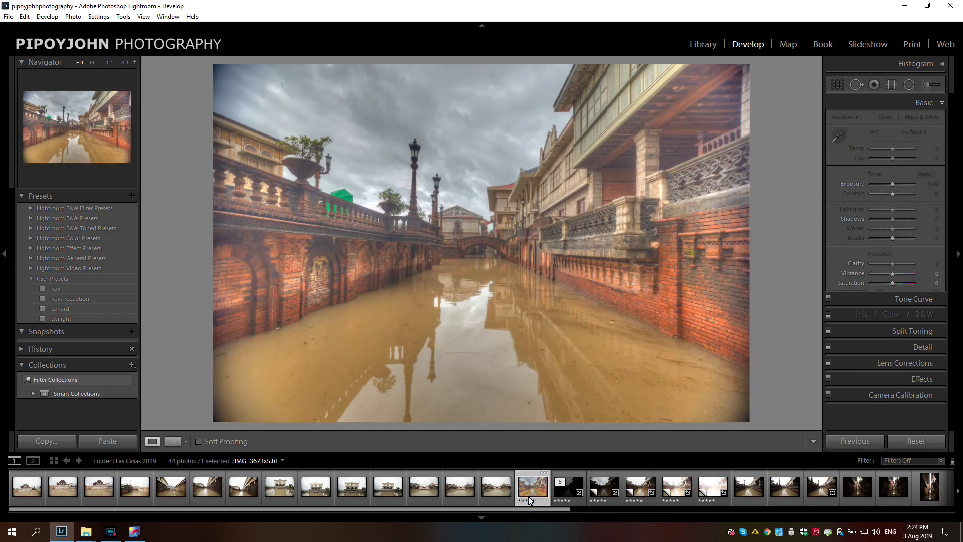
ctrl+click(647, 498)
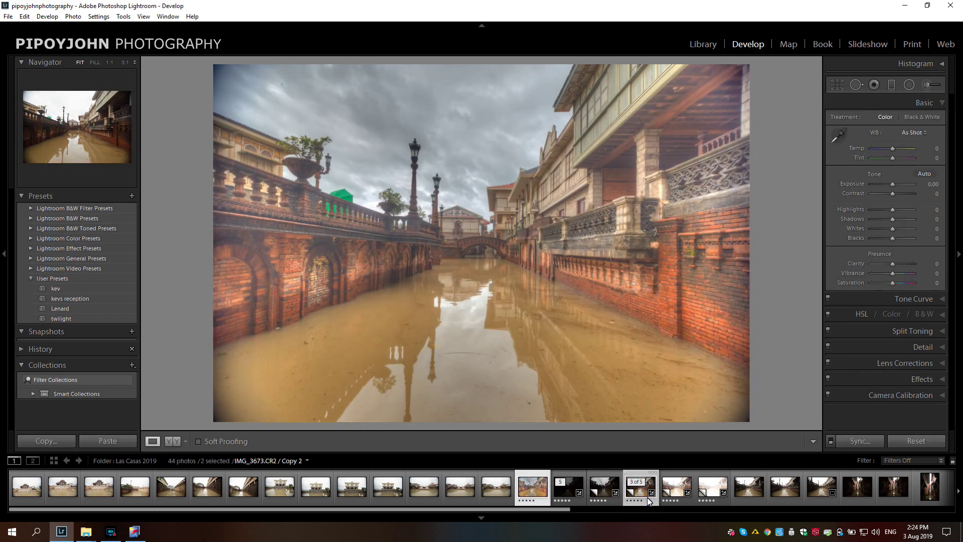
key(c)
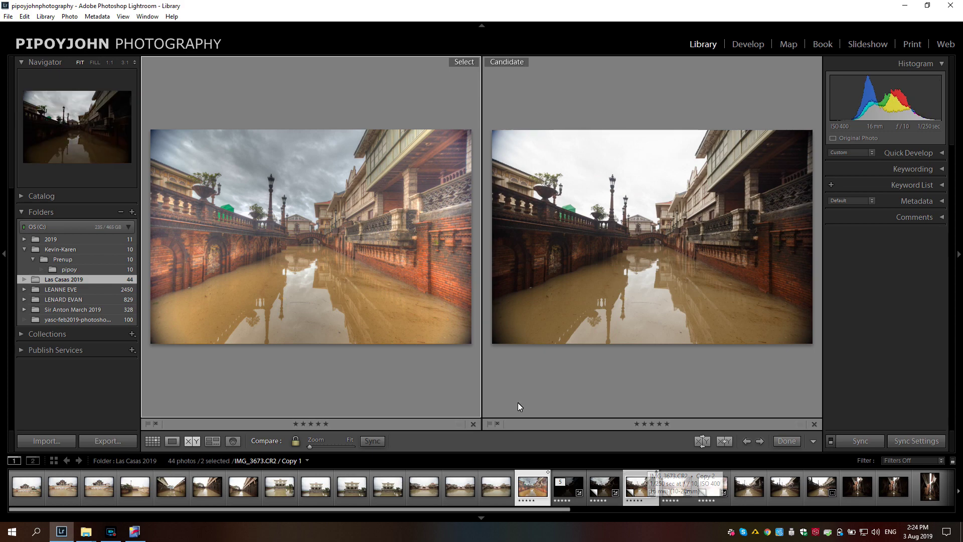
click(604, 239)
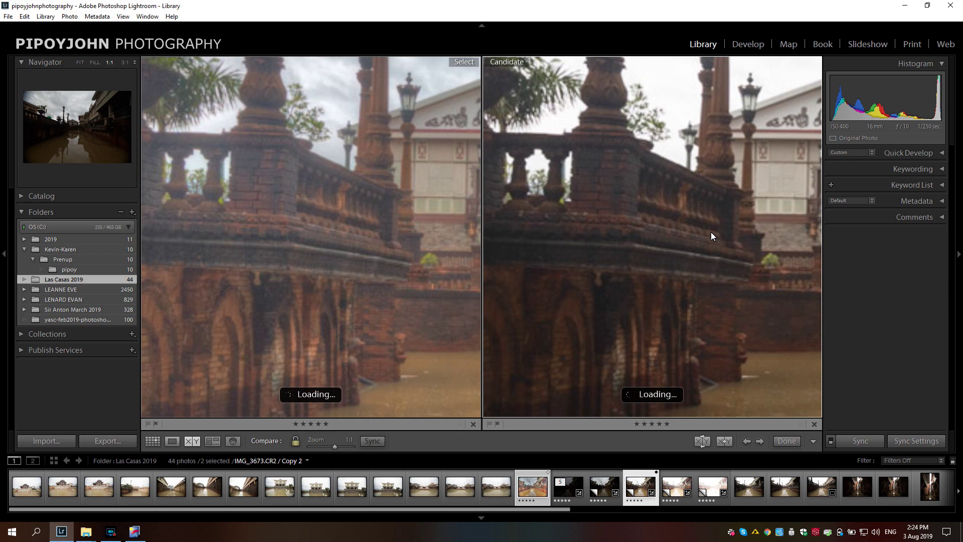
drag(720, 243, 600, 287)
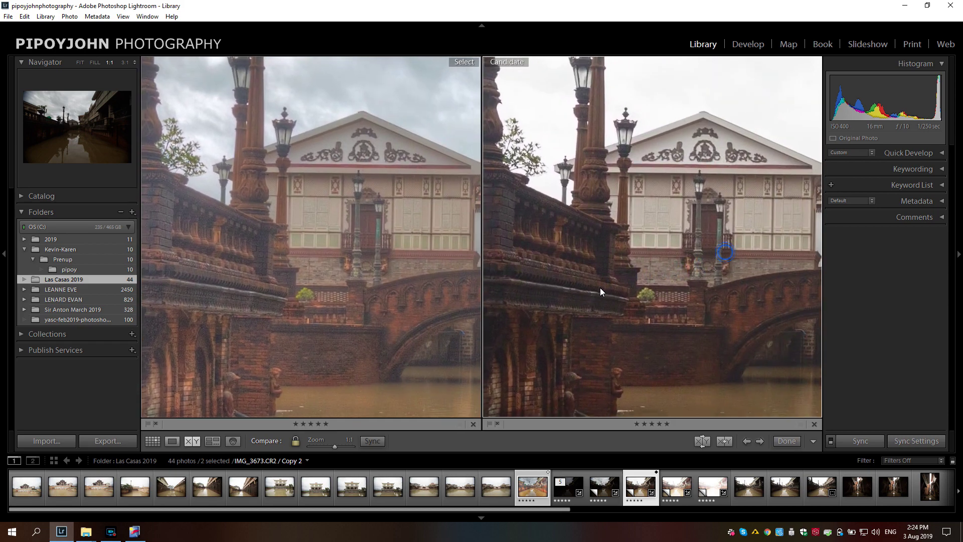
click(621, 251)
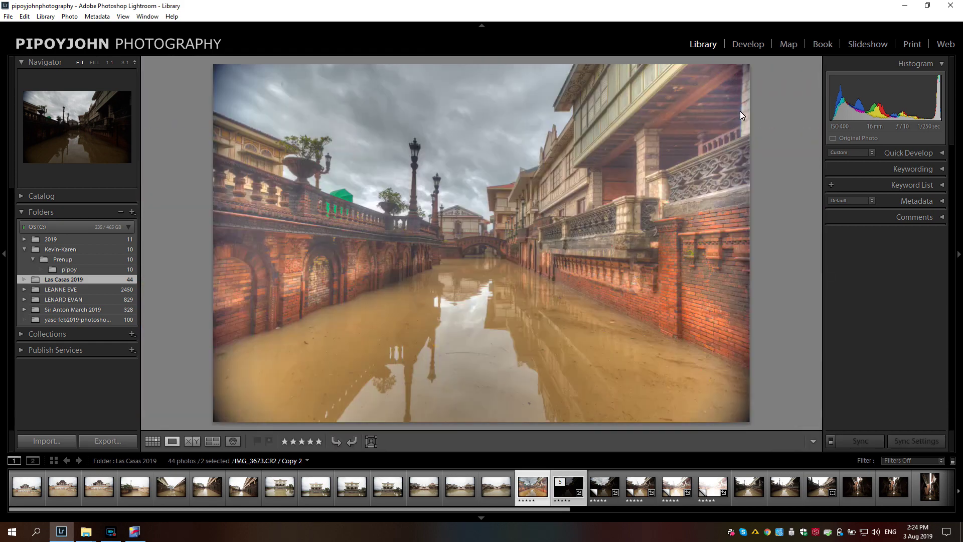
click(747, 44)
ctrl+click(517, 501)
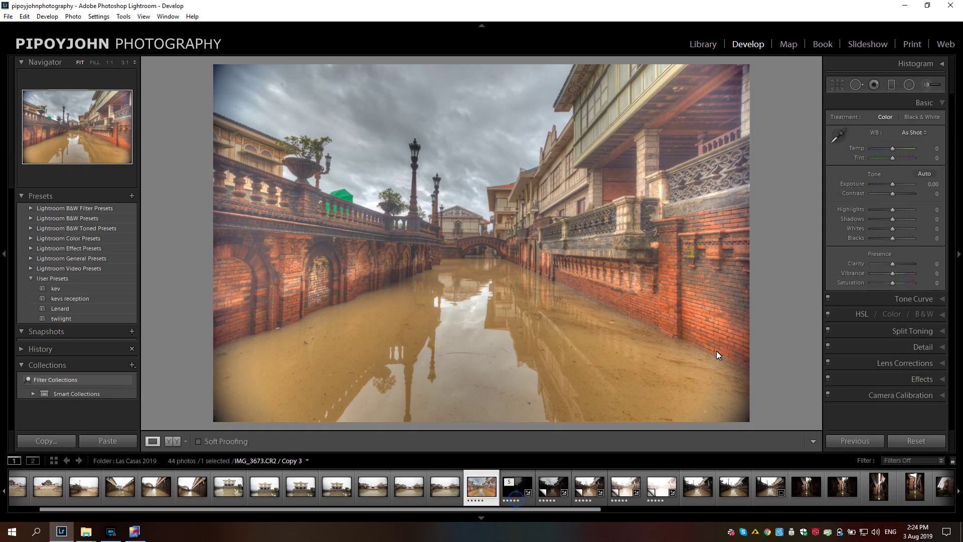
Step: Switch to the Detail panel and zoom to 1:1, centred on the balcony ceiling
click(941, 68)
click(941, 103)
click(922, 167)
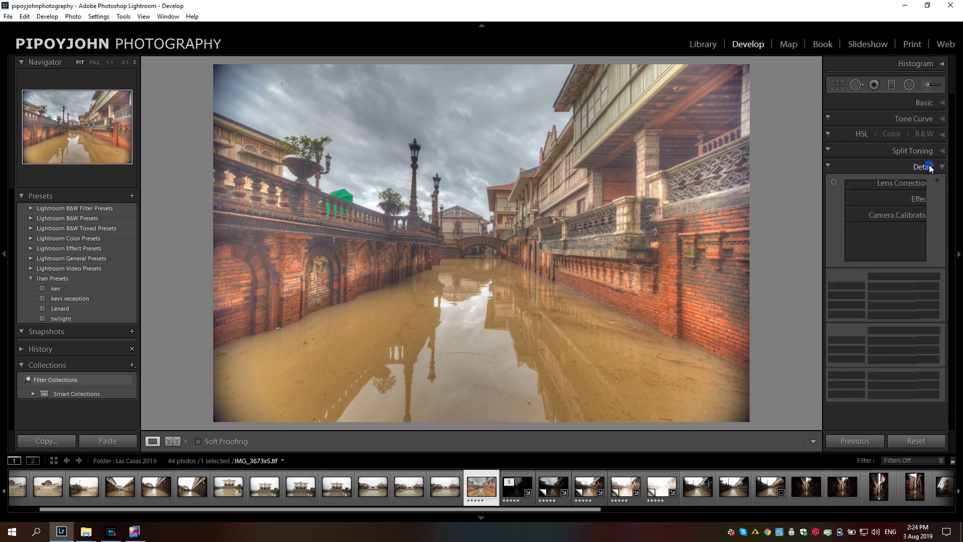
click(440, 251)
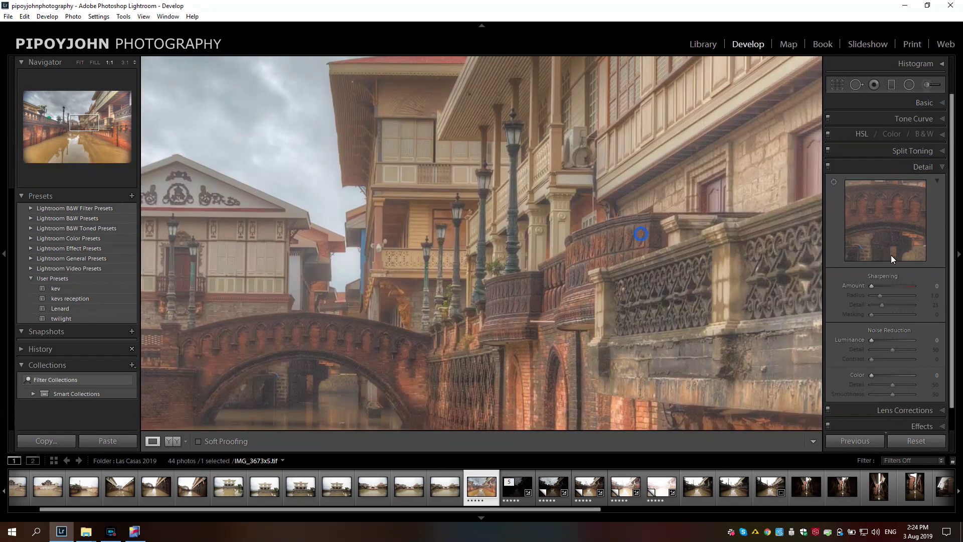
drag(729, 214, 468, 299)
drag(731, 253, 554, 282)
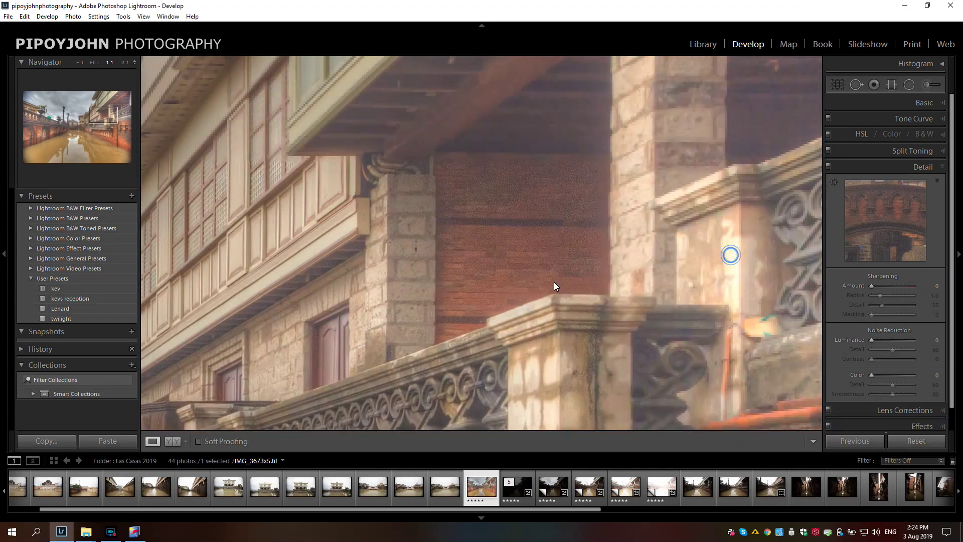
drag(565, 206, 481, 351)
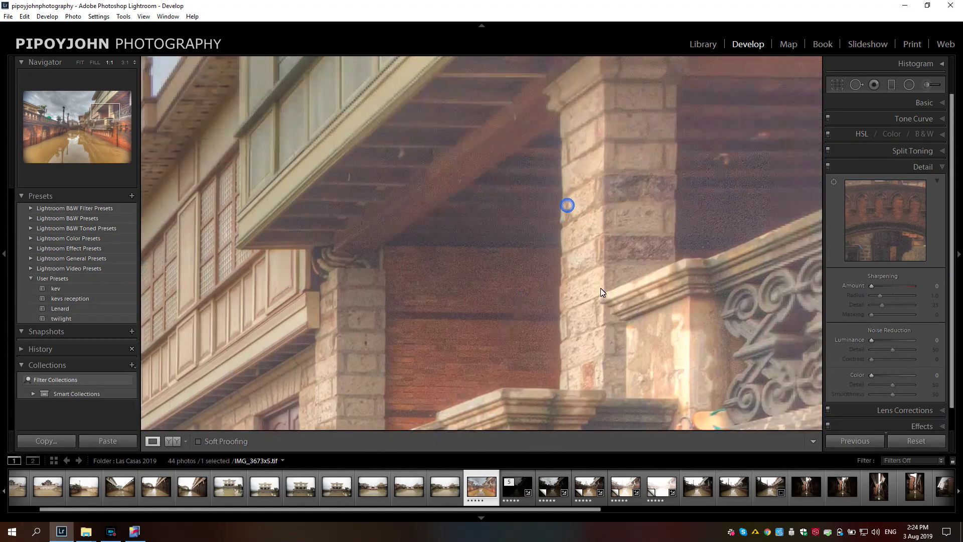
Step: Set Sharpening Amount 43 and Luminance noise reduction 36, compare, then return to Fit view
click(878, 286)
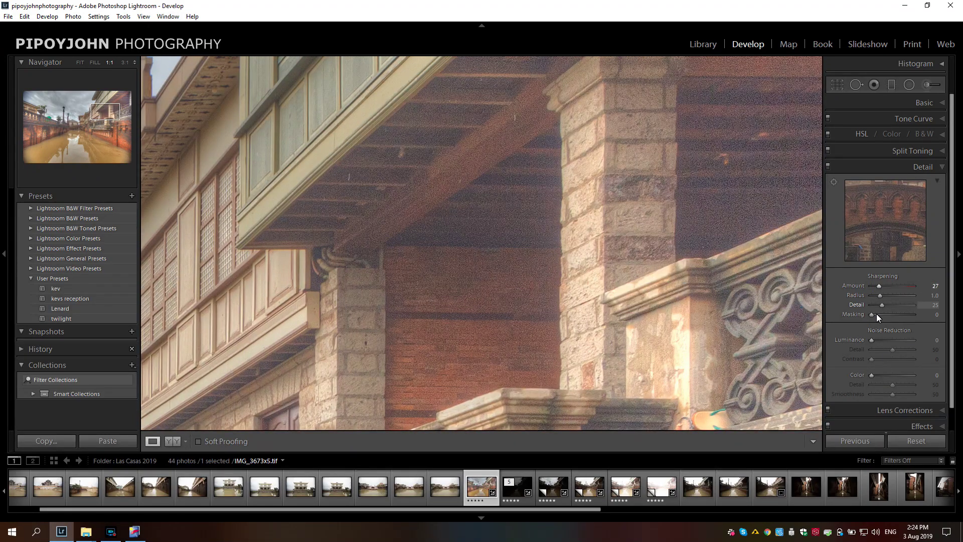
click(878, 341)
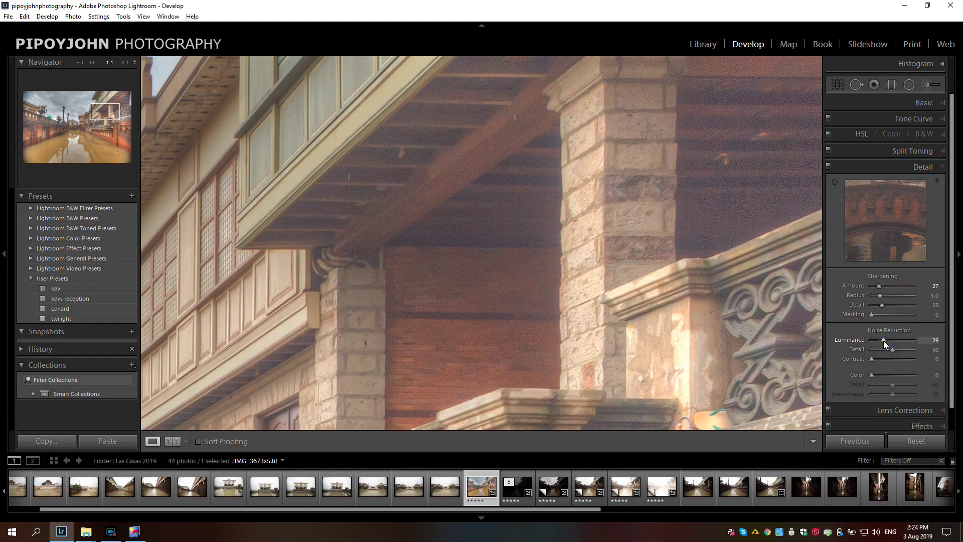
click(882, 286)
drag(486, 331, 651, 259)
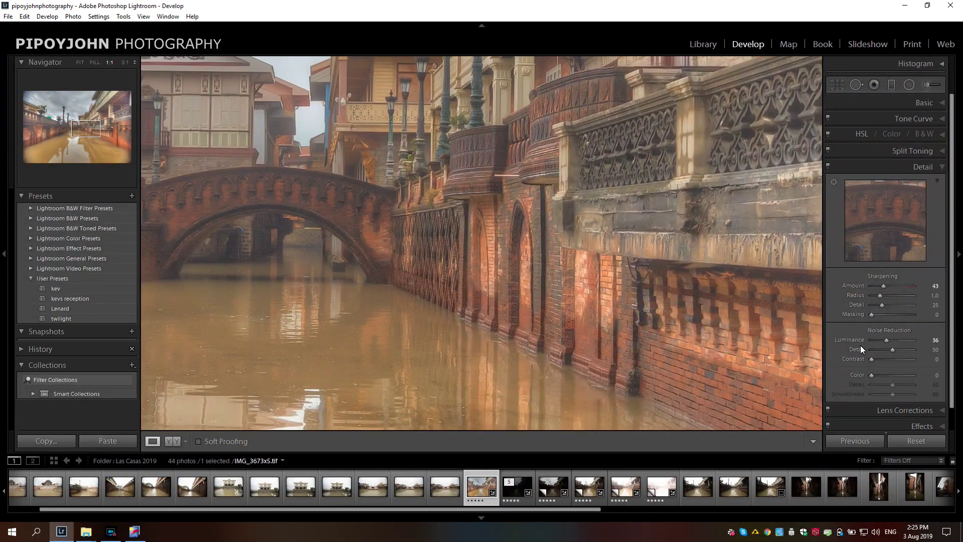
click(827, 167)
click(828, 167)
click(644, 267)
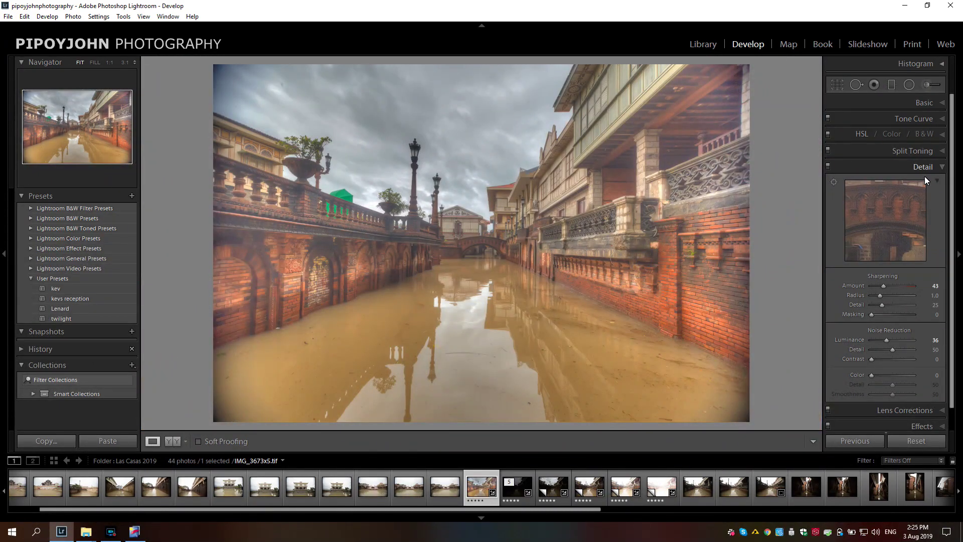
Step: Switch back to the Basic panel and set Clarity to +52
click(941, 167)
click(940, 103)
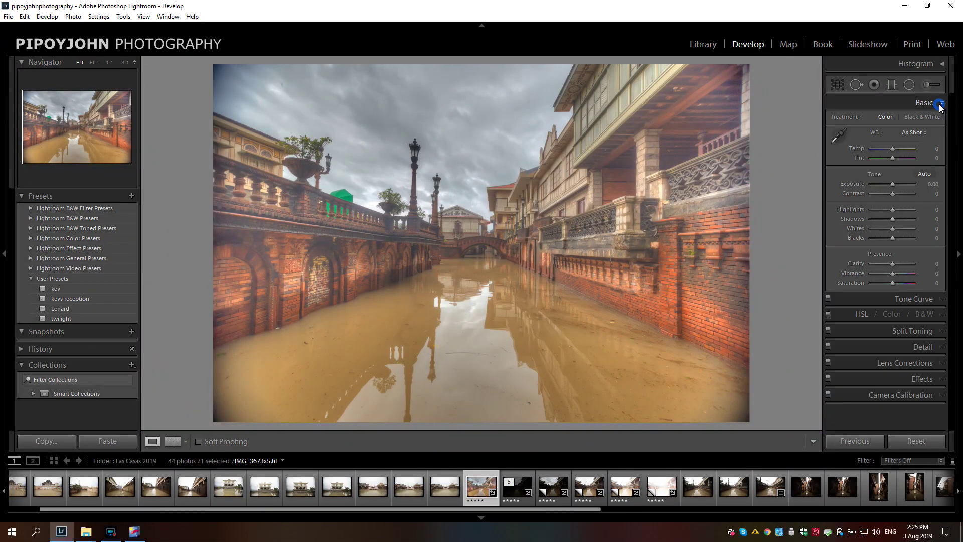
click(900, 264)
drag(901, 265, 902, 269)
click(895, 219)
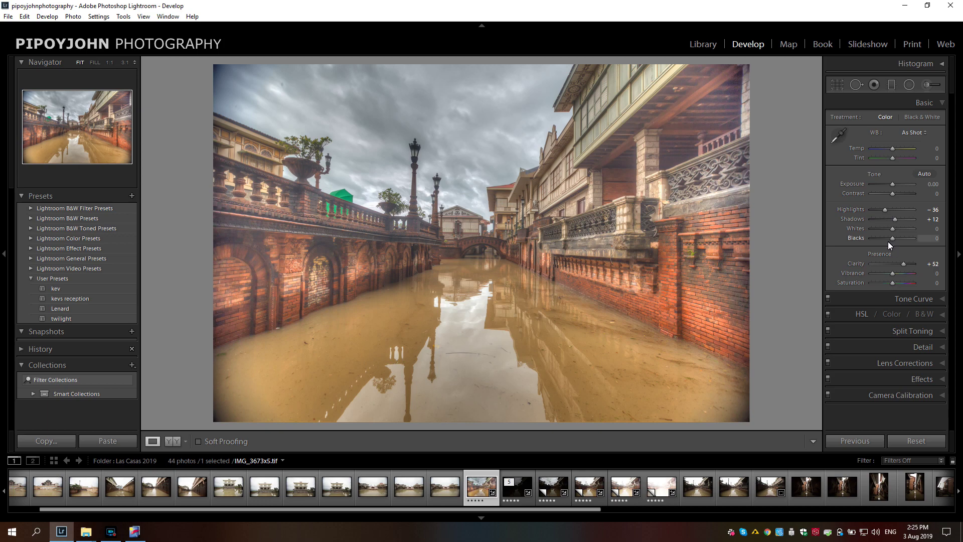
Step: Set Contrast +19, Shadows +33 and Whites -36, then view the Copy 2 original
drag(892, 194, 894, 197)
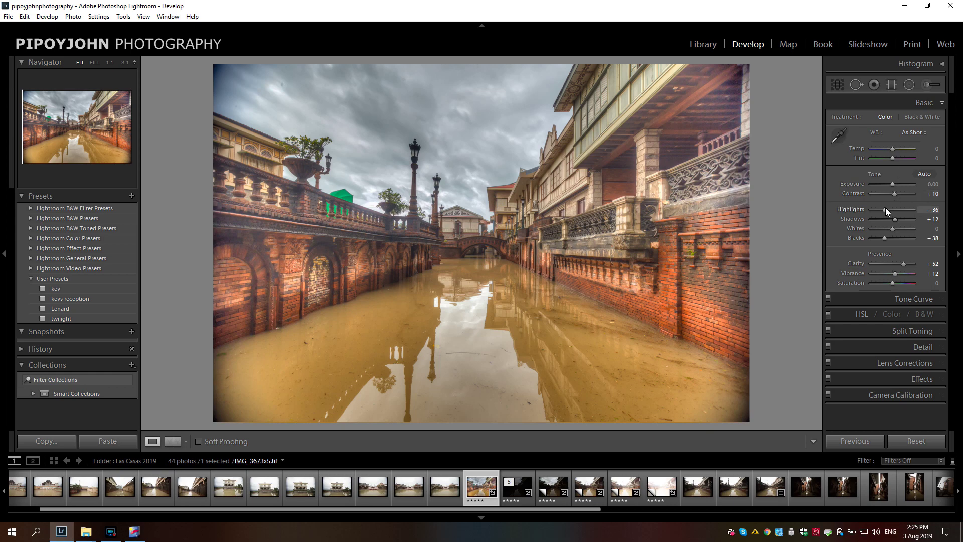
drag(891, 229, 885, 230)
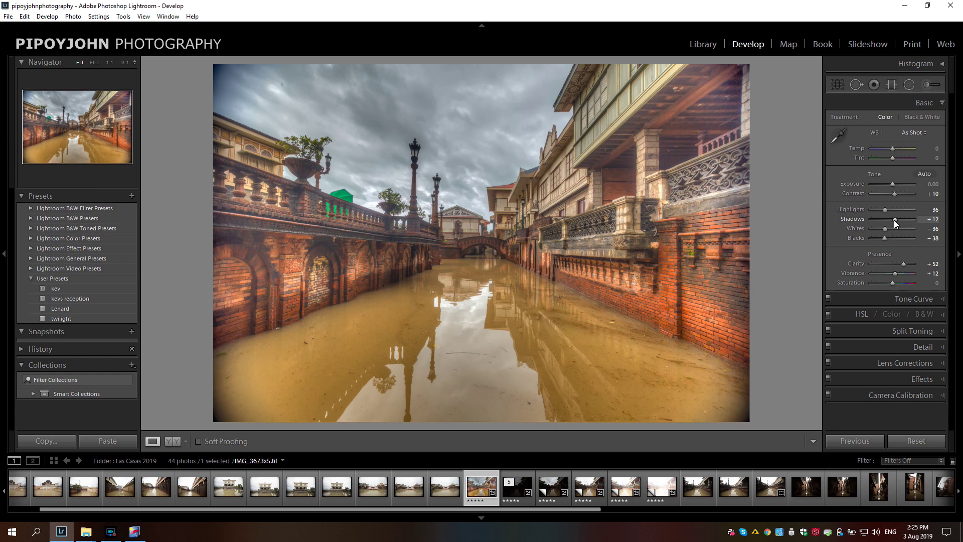
drag(896, 219, 893, 189)
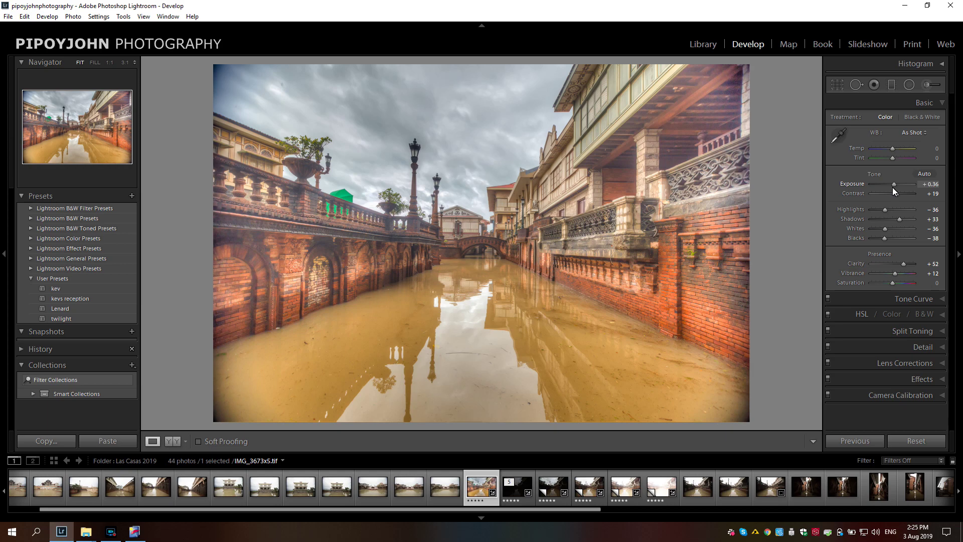
click(592, 494)
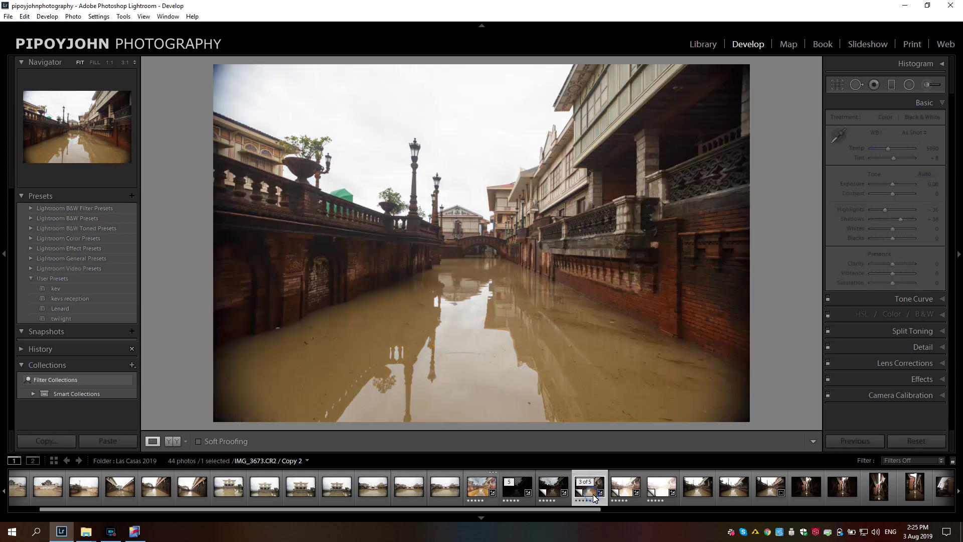
Step: Return to the tone-mapped HDR photo and rotate it slightly to straighten it
click(477, 496)
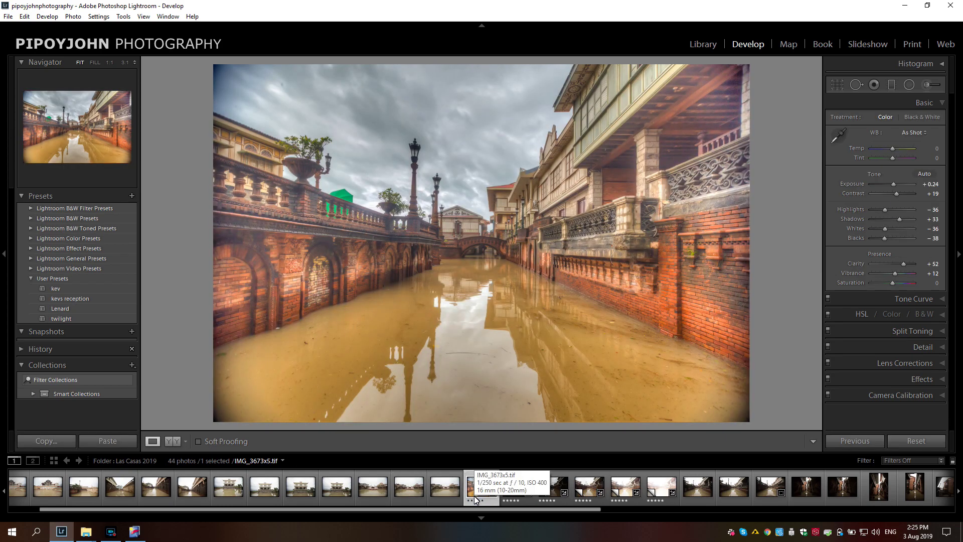
click(837, 84)
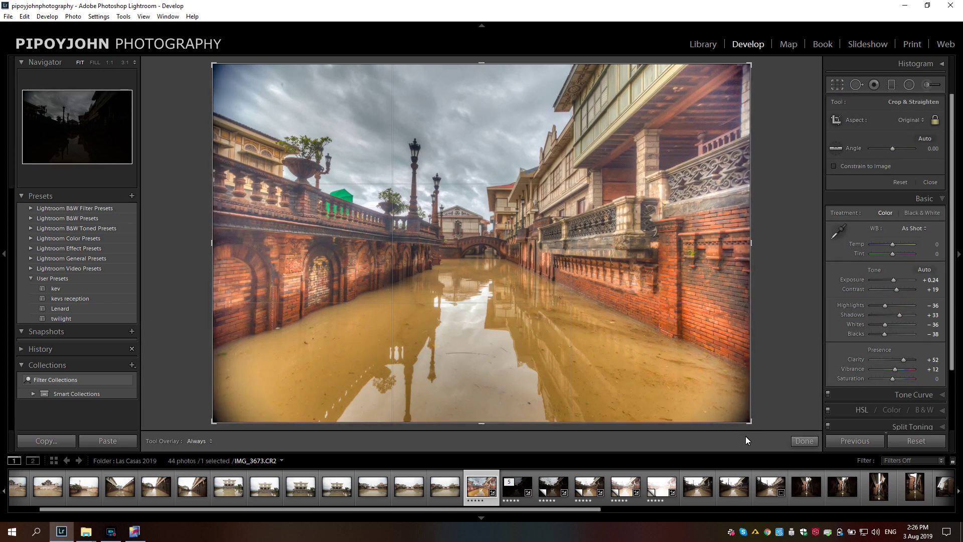
drag(752, 431, 746, 421)
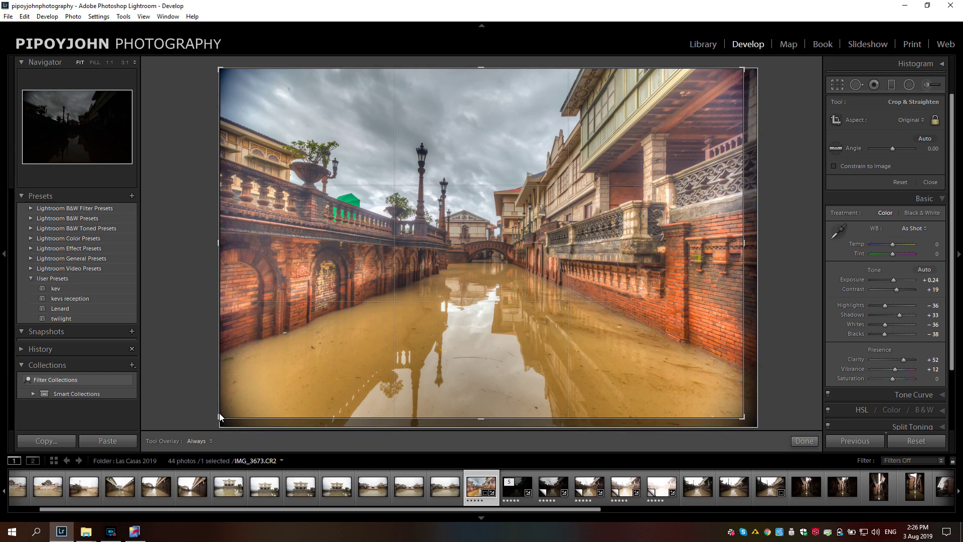
drag(220, 423, 226, 420)
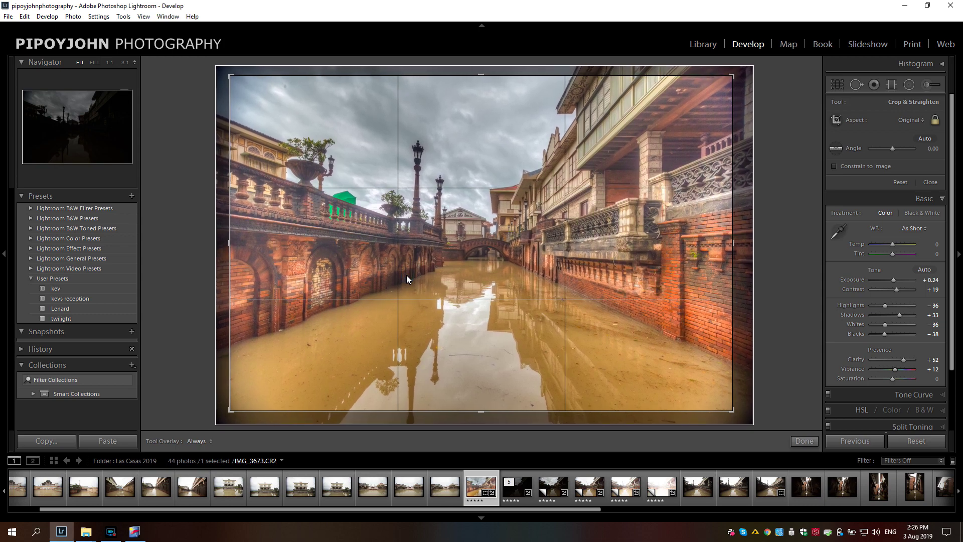
key(Return)
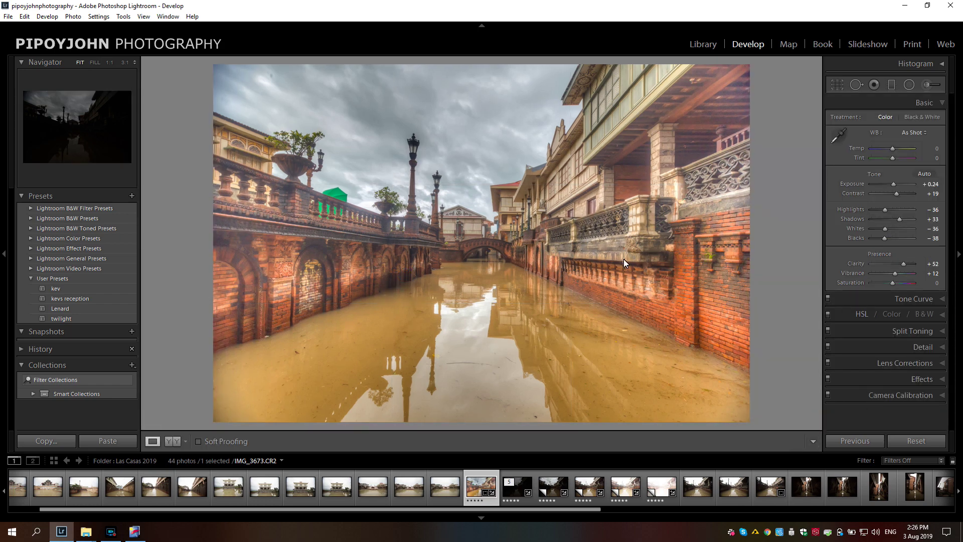
Step: Refine and reapply the crop several times to tighten the straightened frame
click(838, 84)
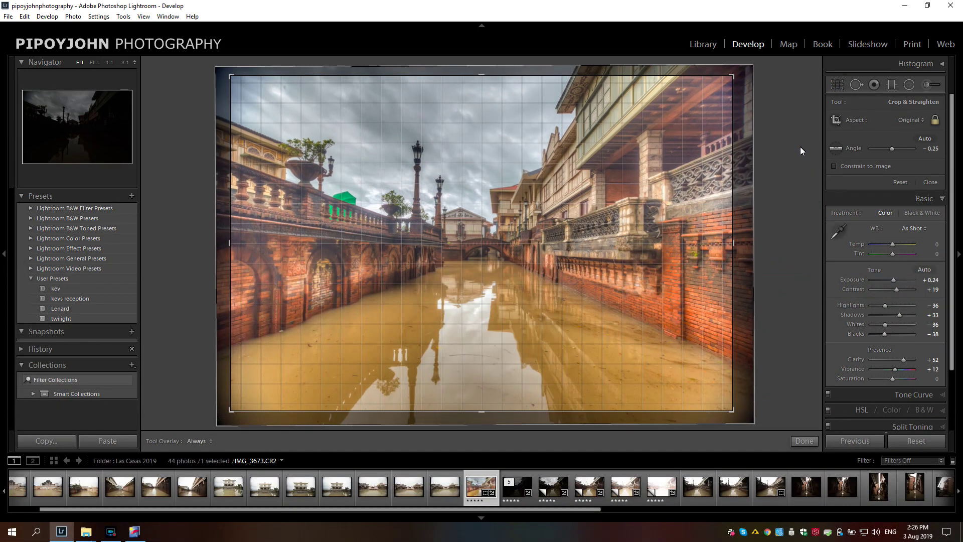
click(838, 85)
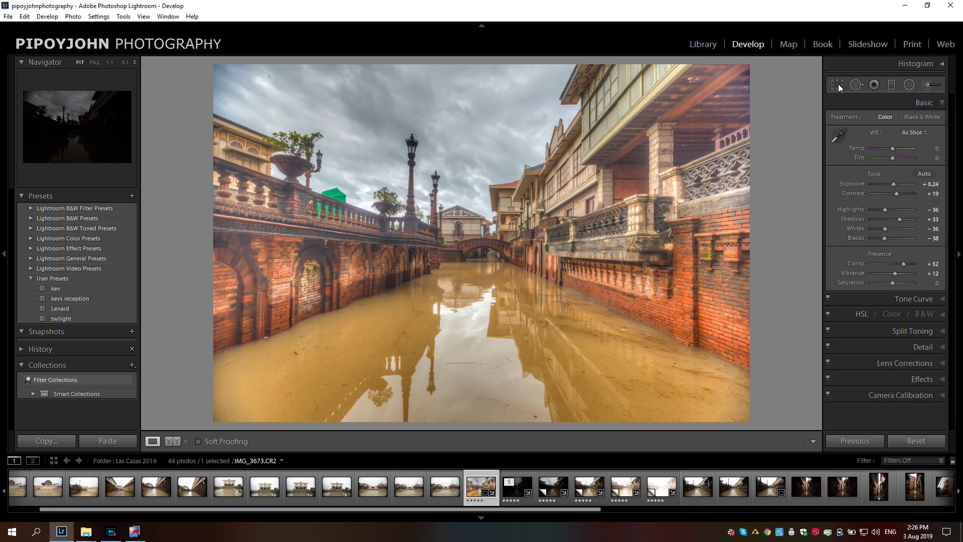
click(838, 84)
key(Return)
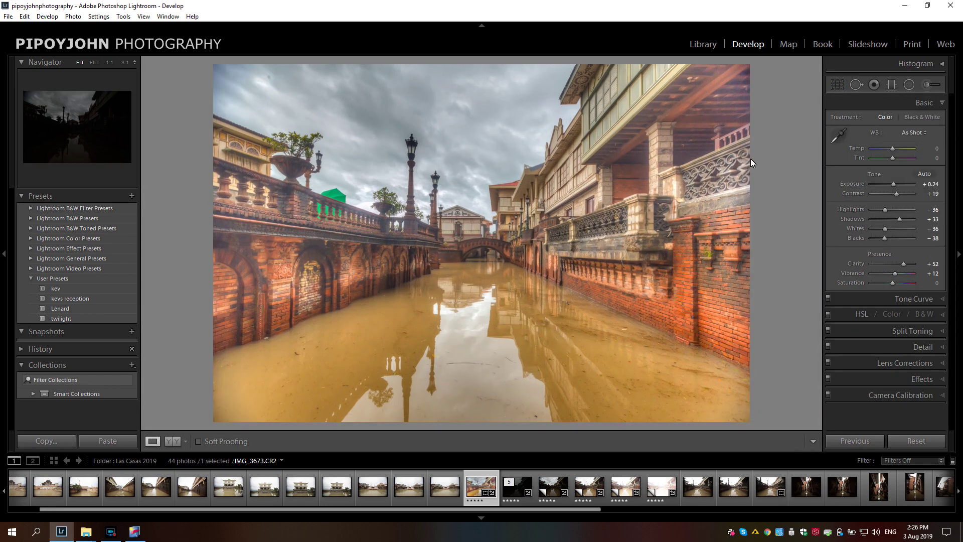
click(837, 84)
key(Return)
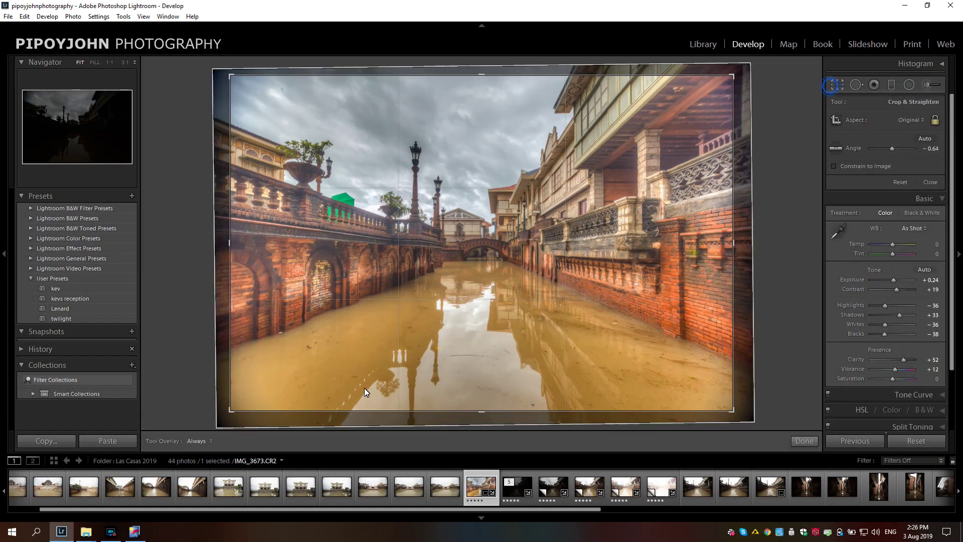
click(836, 85)
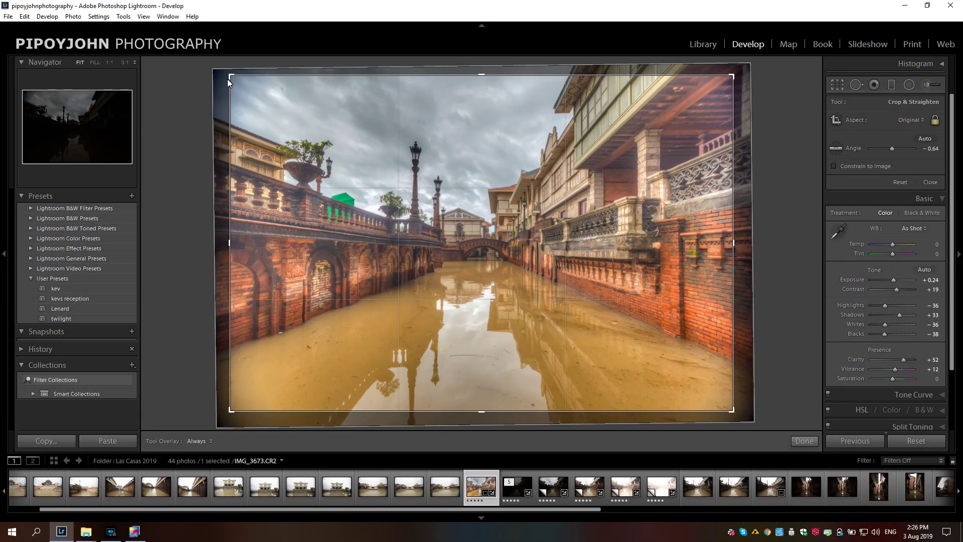
key(Return)
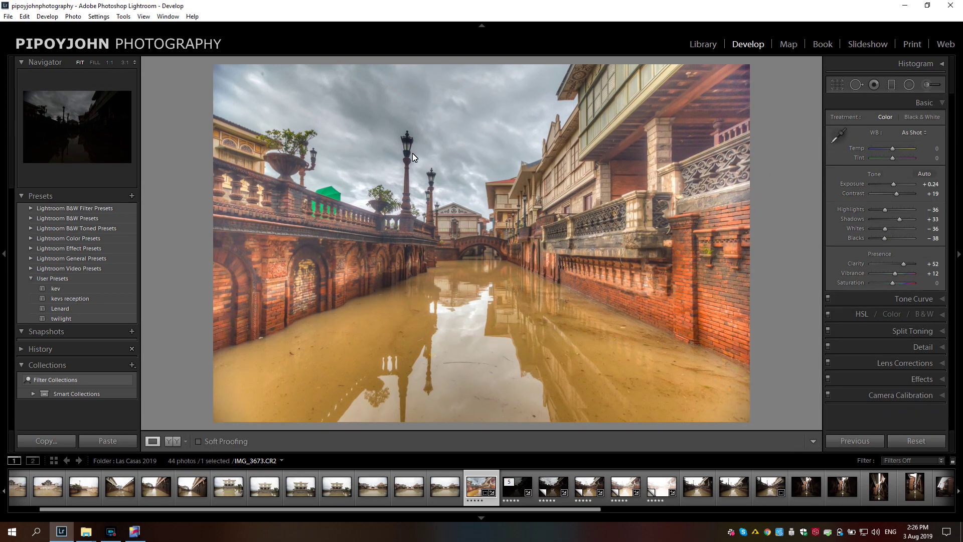
Step: Darken Blacks to -43 and compare the Before/After views
drag(884, 239, 883, 240)
click(177, 441)
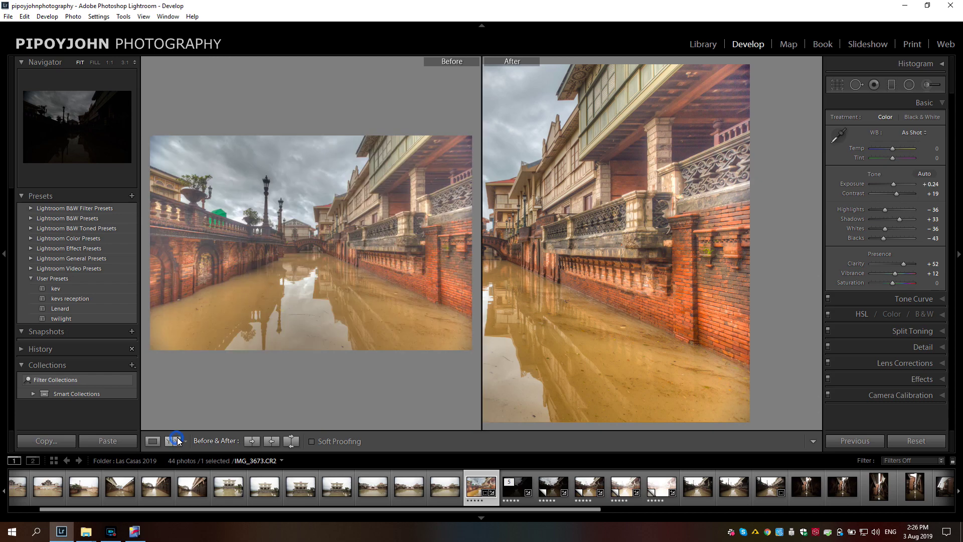
click(153, 441)
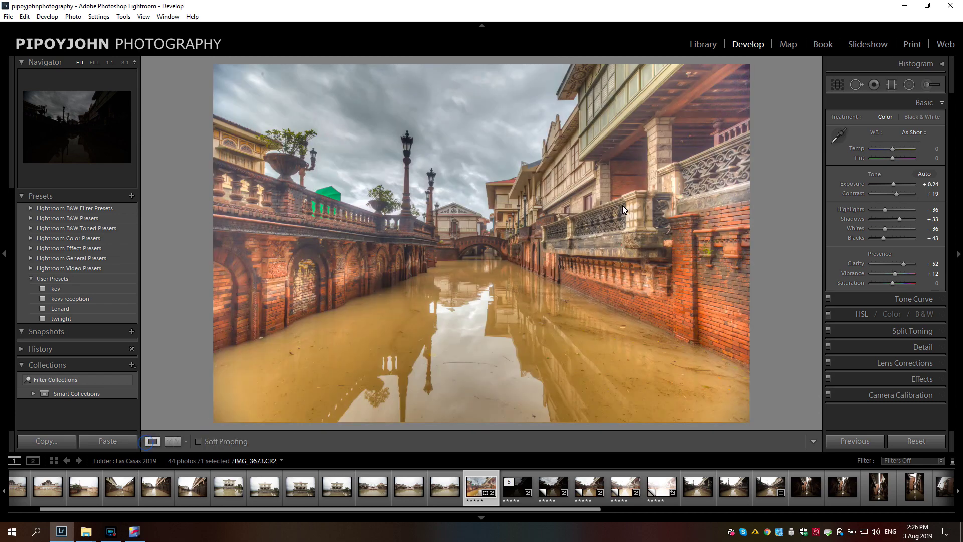
right_click(466, 480)
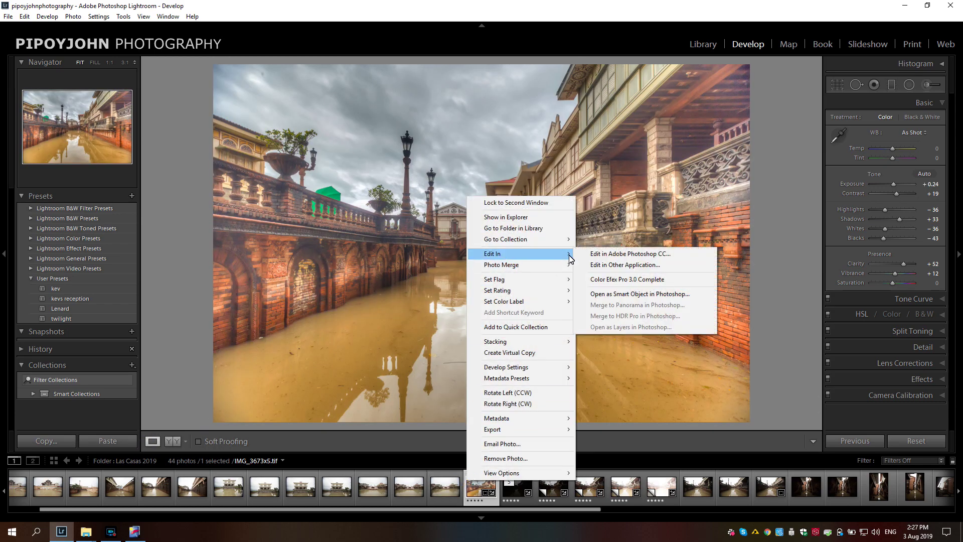
Step: Send IMG_3673x5.tif to Photoshop CC via Edit In, confirming with Edit
mouse_move(519, 253)
click(622, 254)
click(502, 316)
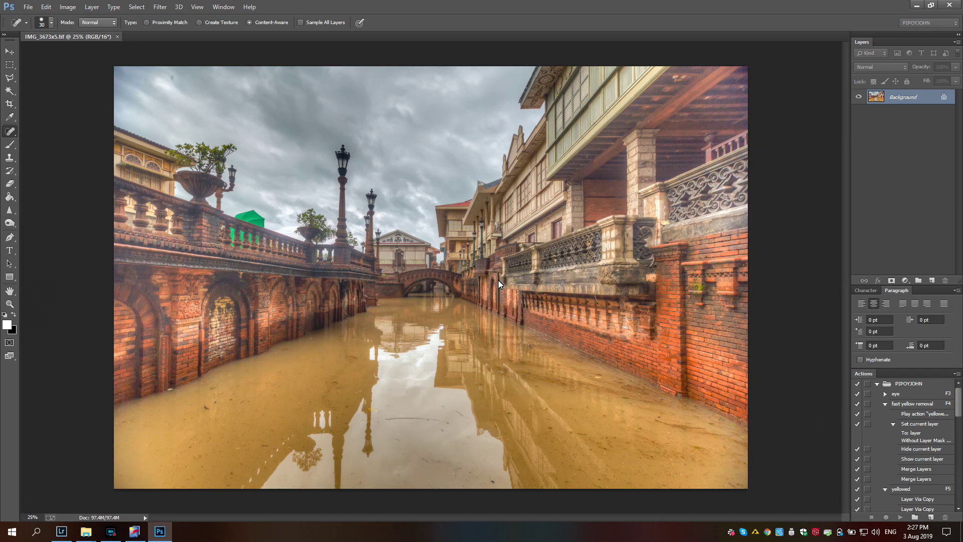
Step: Duplicate the Background as Layer 1, then duplicate that as Layer 1 copy
right_click(909, 99)
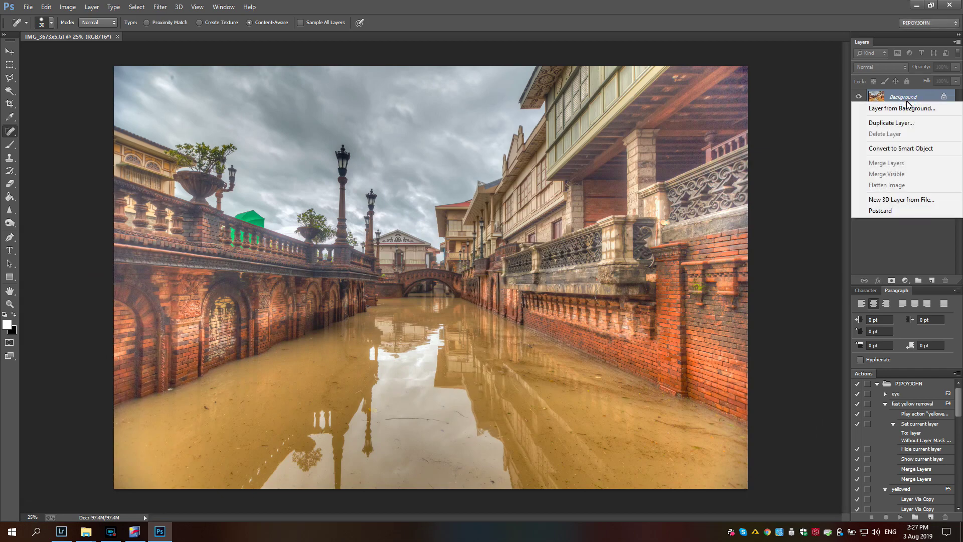
click(913, 126)
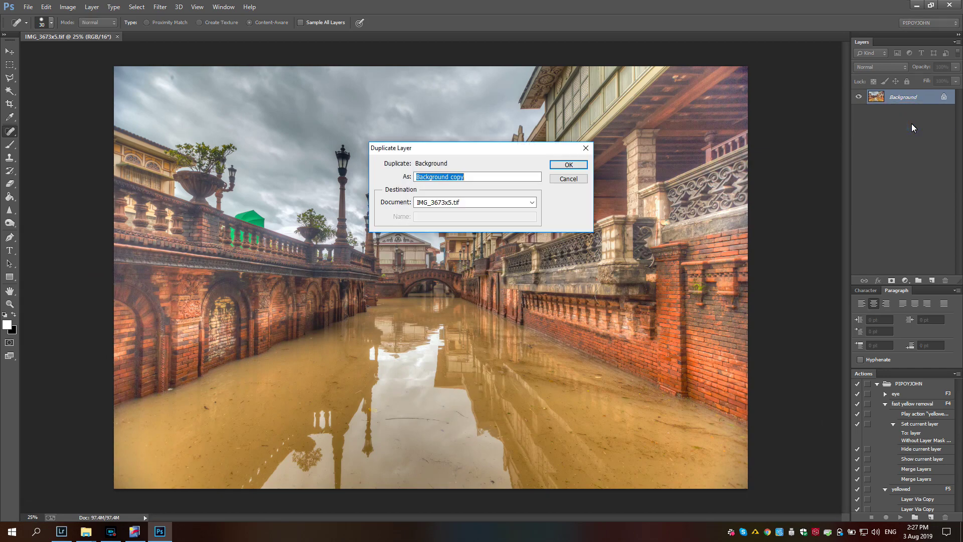
click(581, 150)
right_click(902, 95)
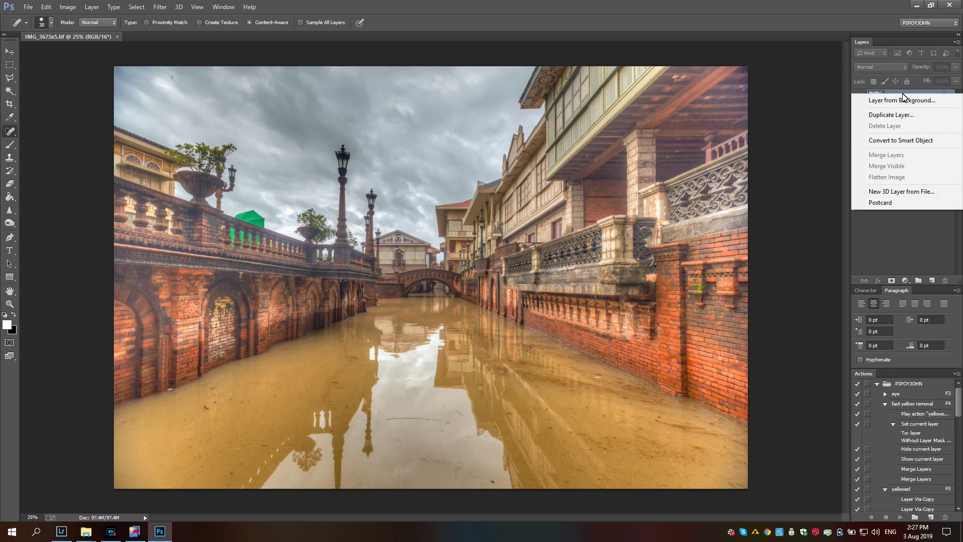
click(902, 95)
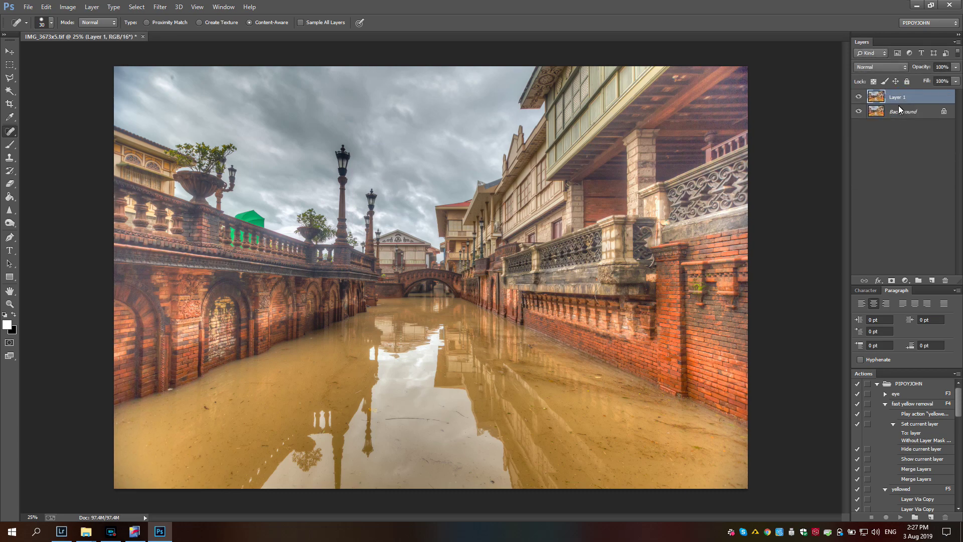
key(ctrl+j)
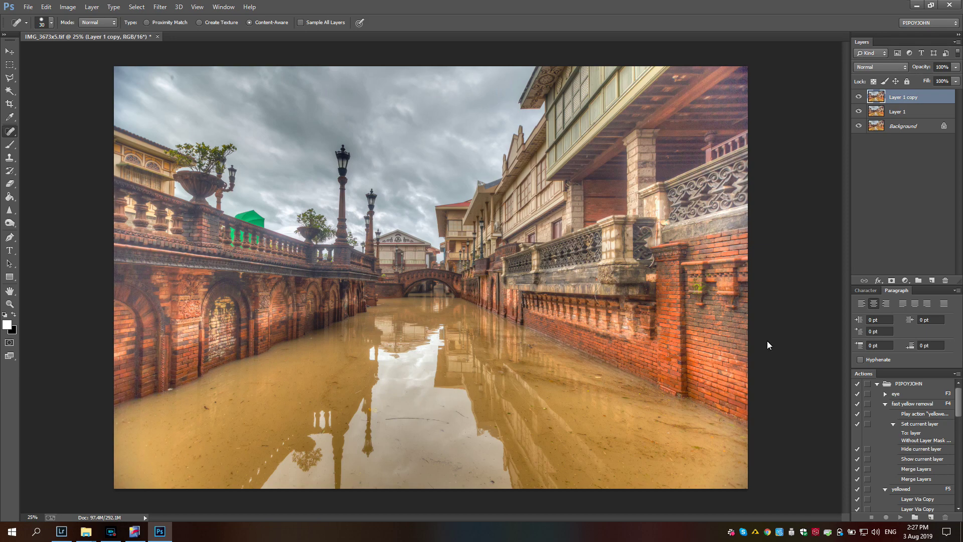
Step: Select the Brush tool and launch the Color Efex Pro 3.0 filter
key(c)
key(b)
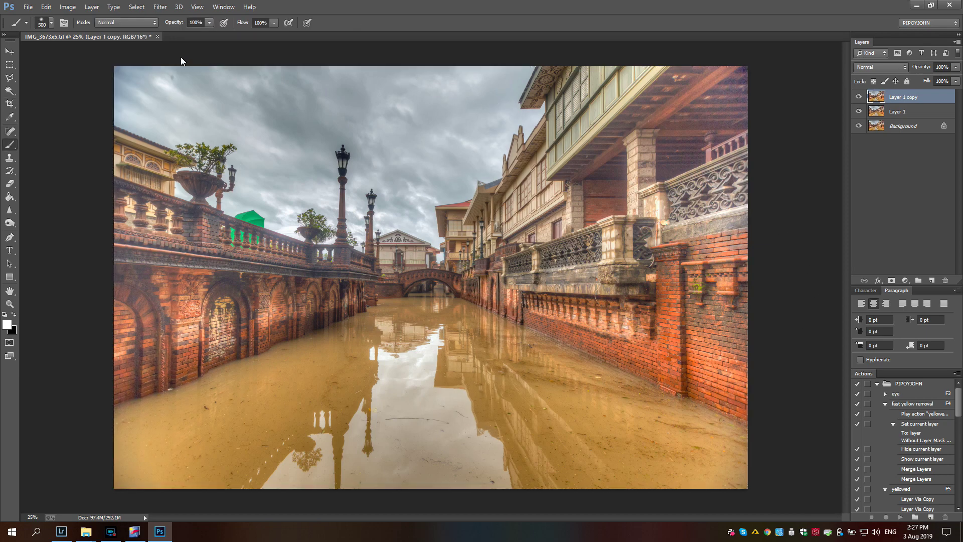
click(160, 7)
mouse_move(397, 195)
click(351, 228)
Step: Apply Tonal Contrast with Shadow Contrast -28 and Saturation 16 to Layer 1 copy
scroll(294, 78, down, 5)
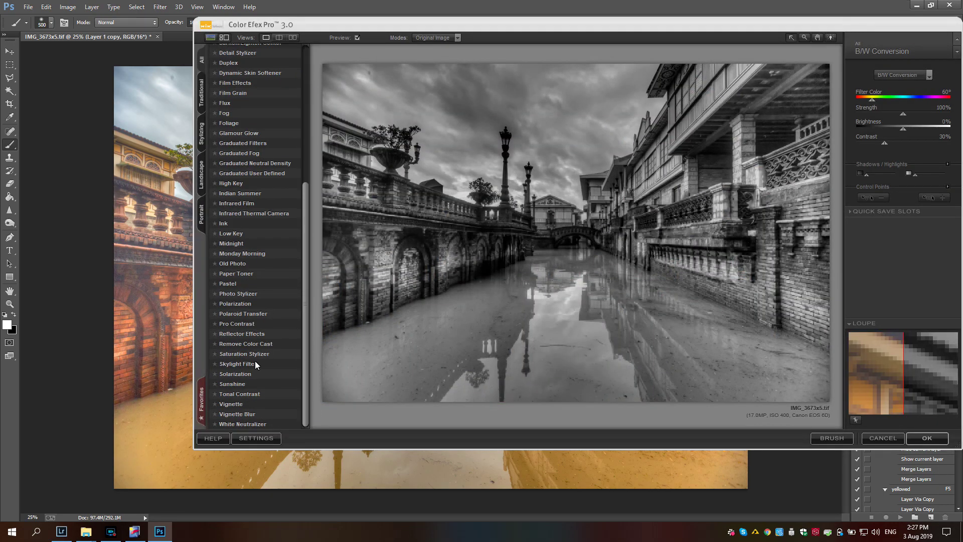
click(245, 395)
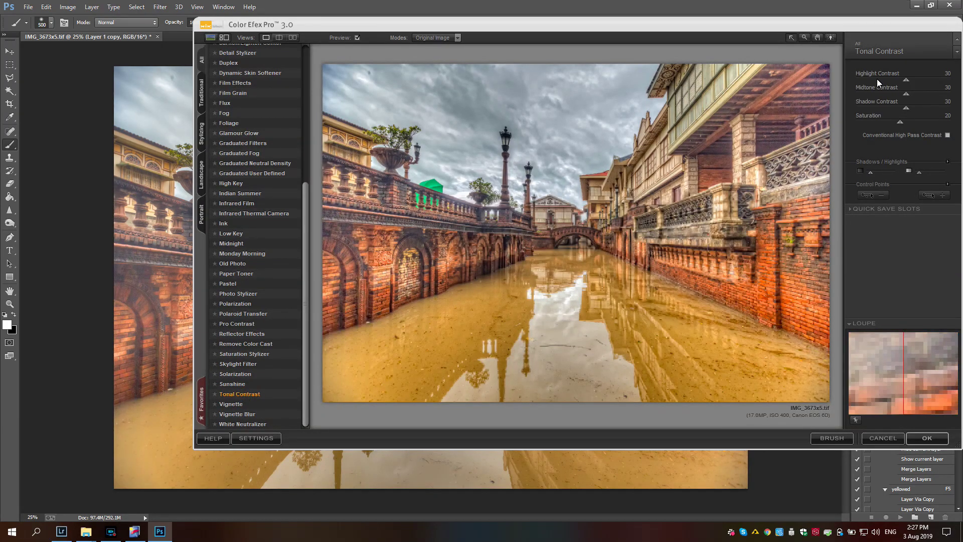
drag(905, 107, 870, 107)
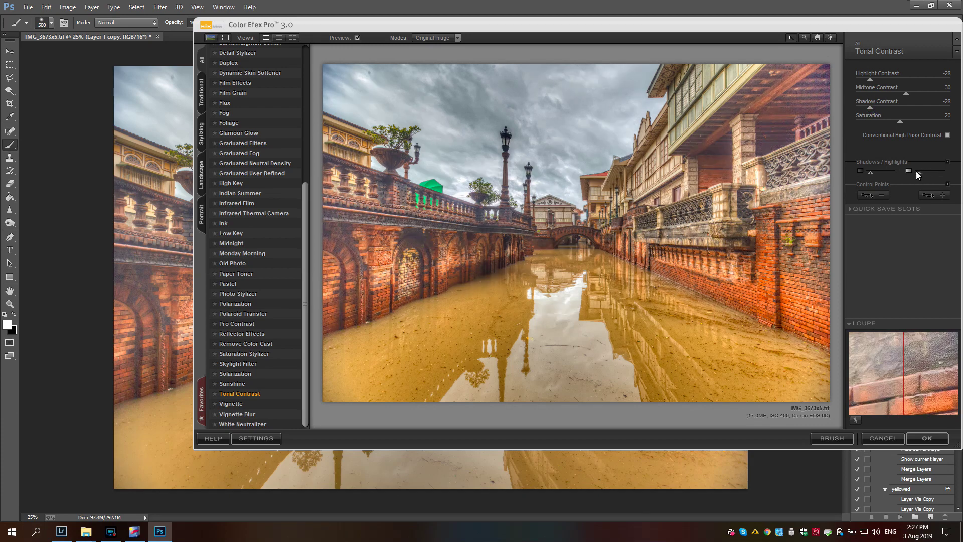
drag(900, 121, 897, 121)
click(927, 438)
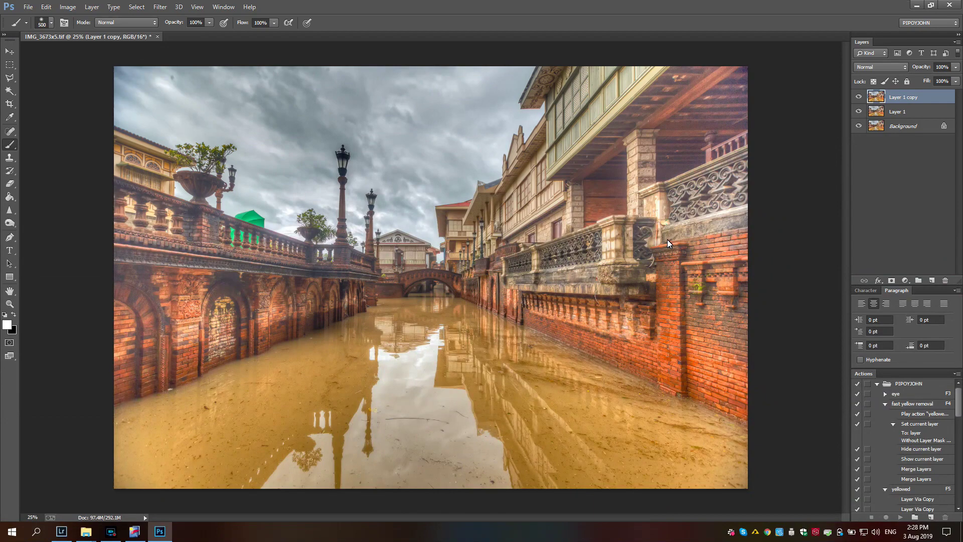
Step: Apply Brightness/Contrast with Brightness 8 and more contrast, then add a hide-all black mask
scroll(624, 192, down, 1)
scroll(455, 190, up, 1)
scroll(344, 275, up, 2)
scroll(344, 275, up, 2)
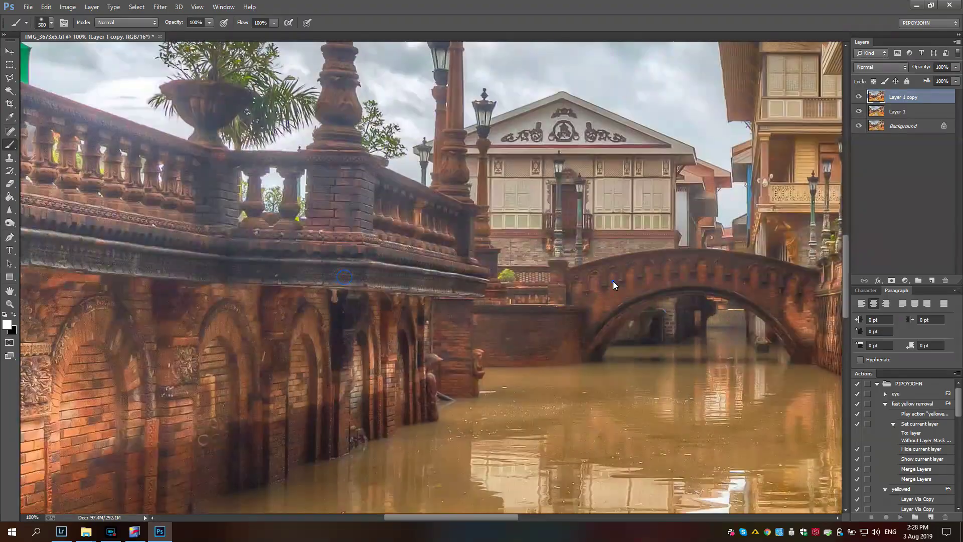
scroll(344, 275, down, 2)
scroll(344, 275, down, 2)
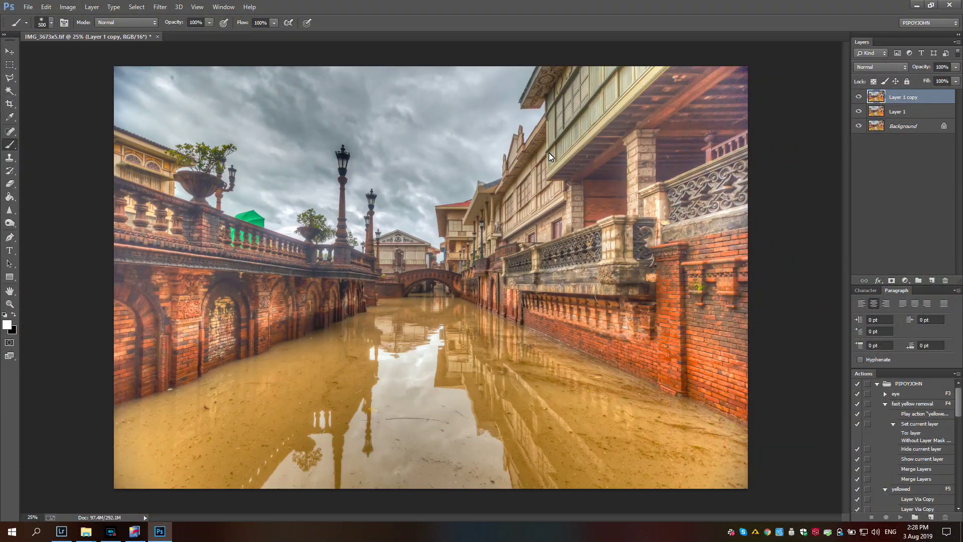
click(68, 8)
mouse_move(82, 32)
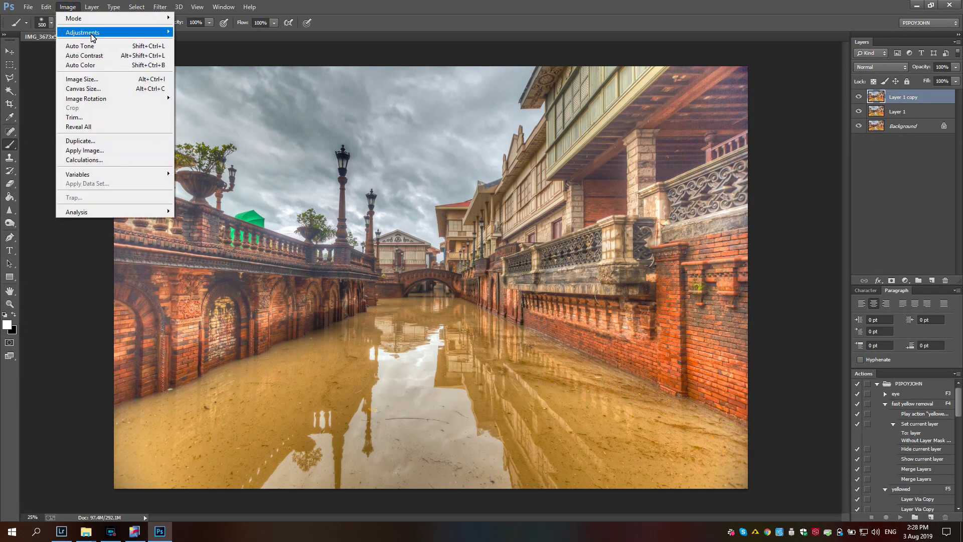
click(193, 32)
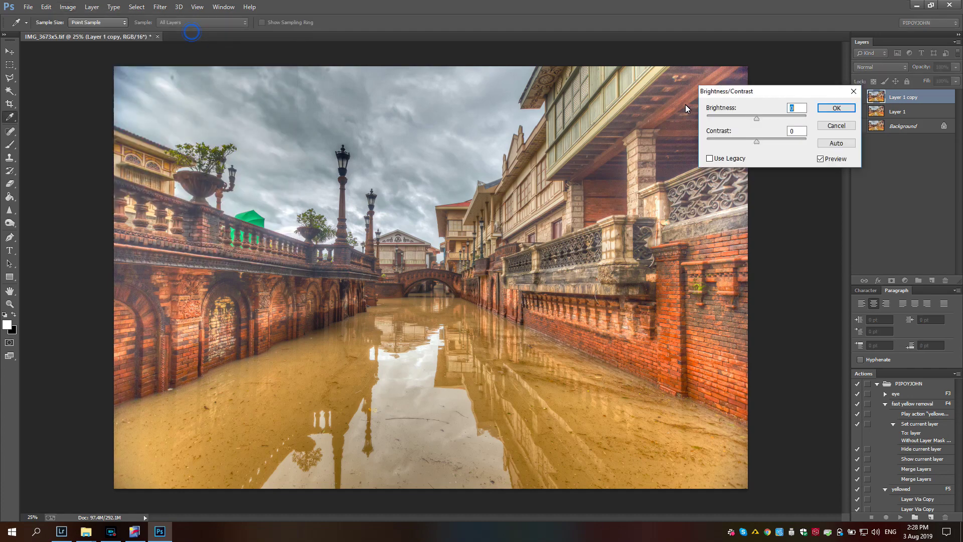
mouse_move(759, 142)
mouse_down()
mouse_move(775, 148)
mouse_move(759, 119)
mouse_up()
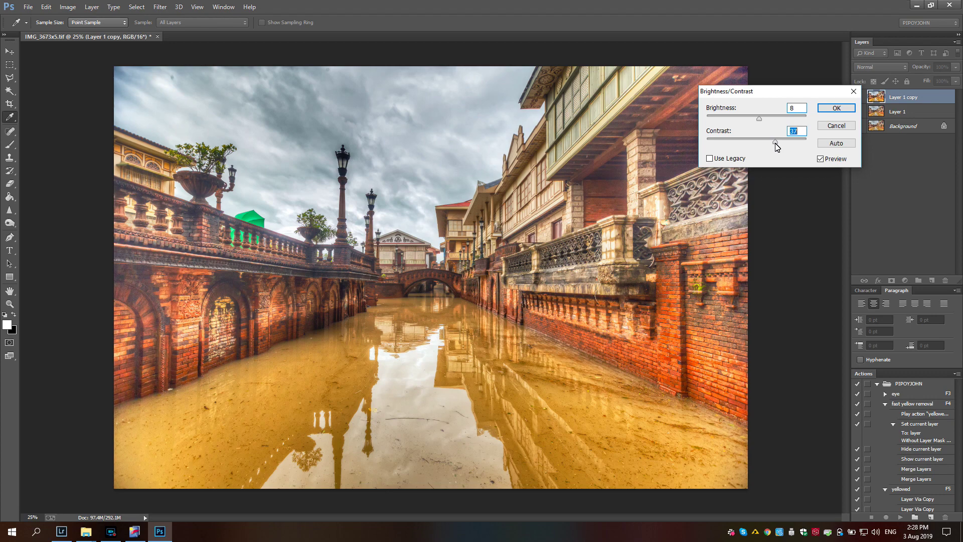
click(835, 108)
key(b)
alt+click(893, 282)
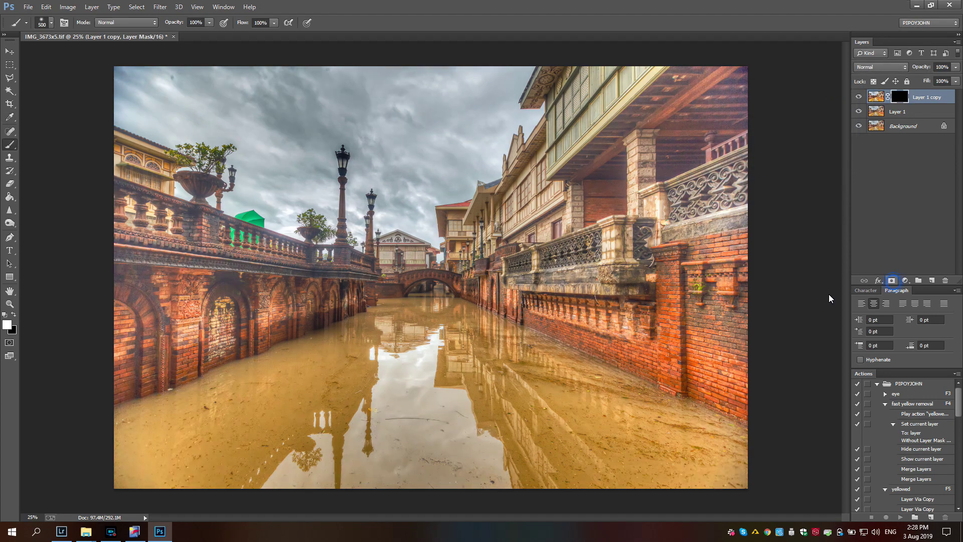
Step: Enlarge the brush to 600 and paint the effect back in around the bridge
right_click(526, 251)
key(bracketright)
key(Return)
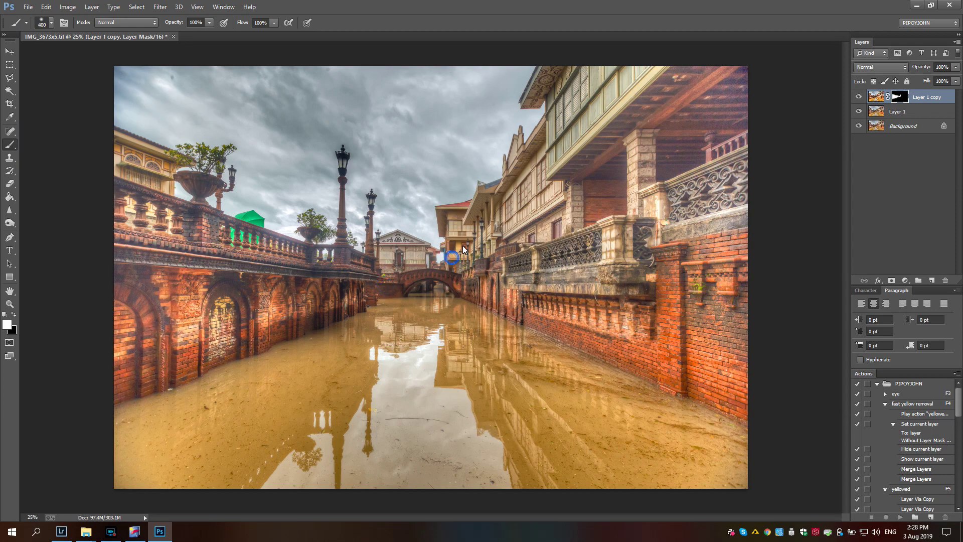
drag(406, 273, 505, 283)
click(120, 294)
Step: Compare the image with and without Layer 1 copy
click(859, 97)
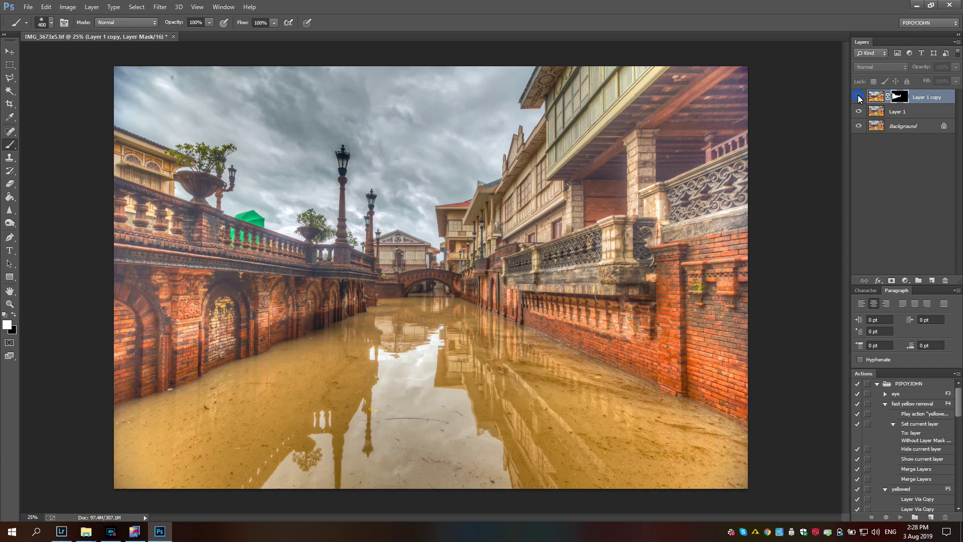
click(858, 97)
click(859, 97)
click(859, 97)
click(858, 96)
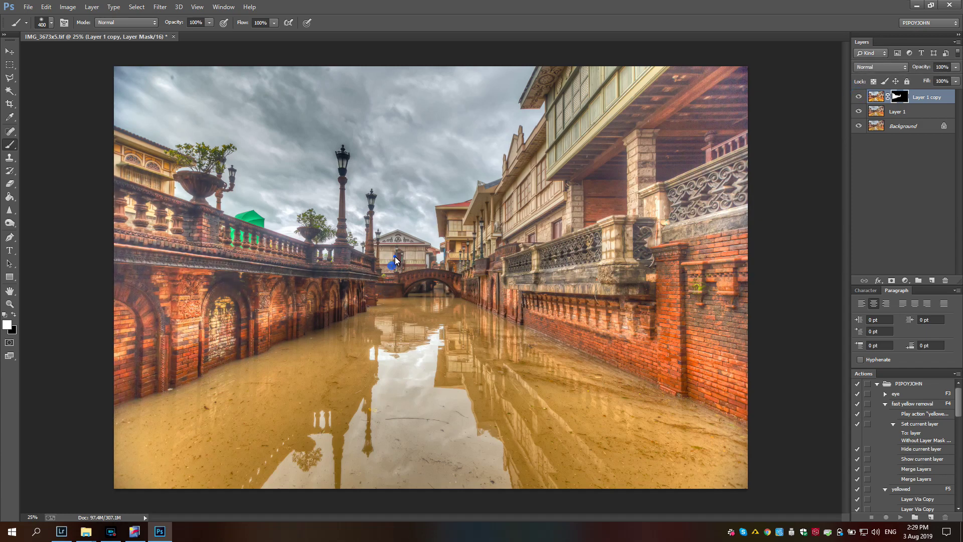
key(Delete)
key(ctrl+minus)
Step: Apply Levels with black input 8 to the copy layer
key(ctrl+plus)
click(68, 7)
click(191, 41)
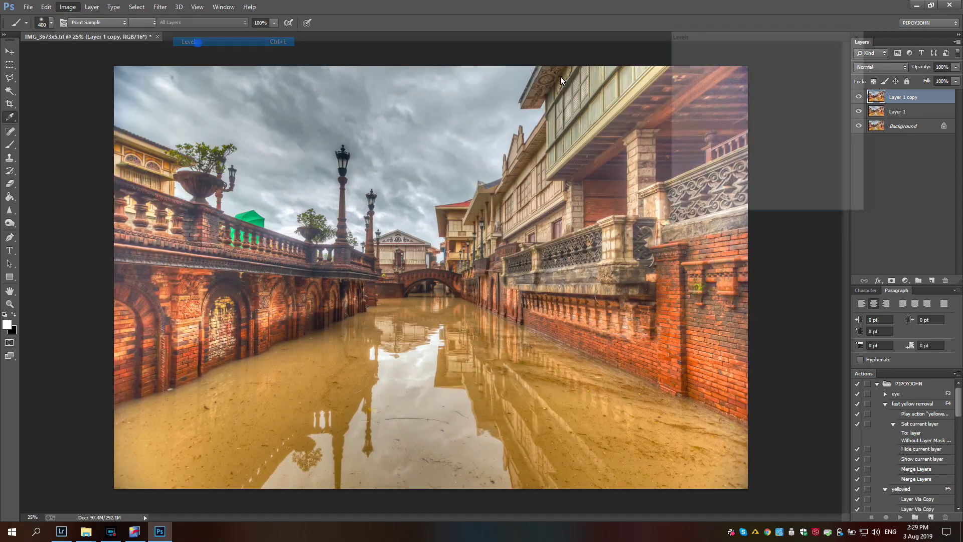
drag(681, 146, 685, 146)
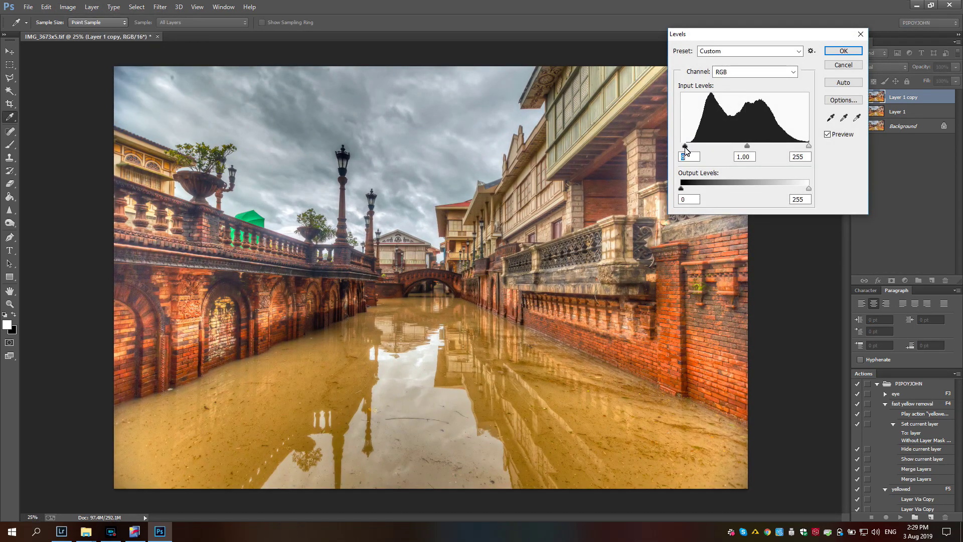
click(844, 51)
Step: Mask the darker copy onto the upper-right buildings with a 600–700 brush, then discard it
alt+click(891, 280)
key(b)
drag(387, 285, 566, 168)
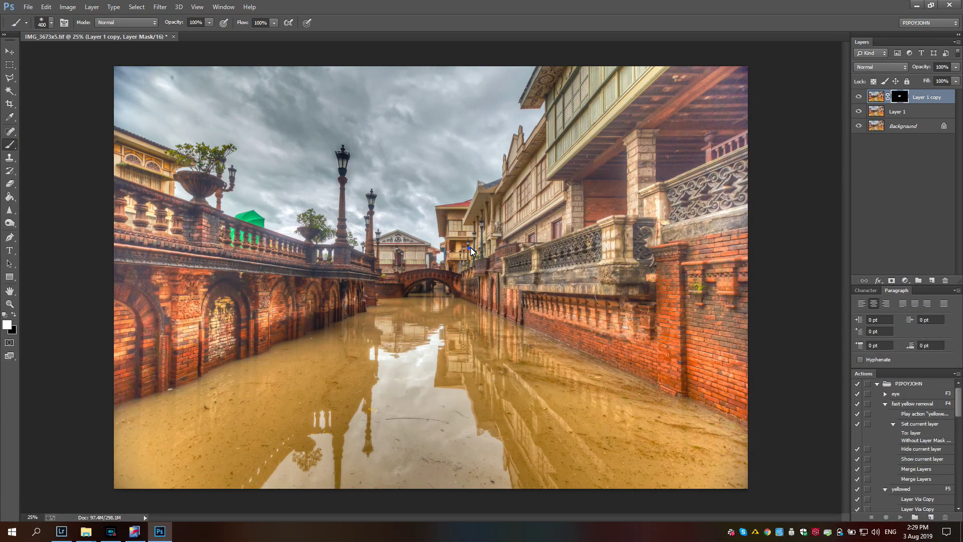
key(bracketright)
key(bracketright)
key(bracketright)
drag(688, 143, 651, 208)
key(bracketleft)
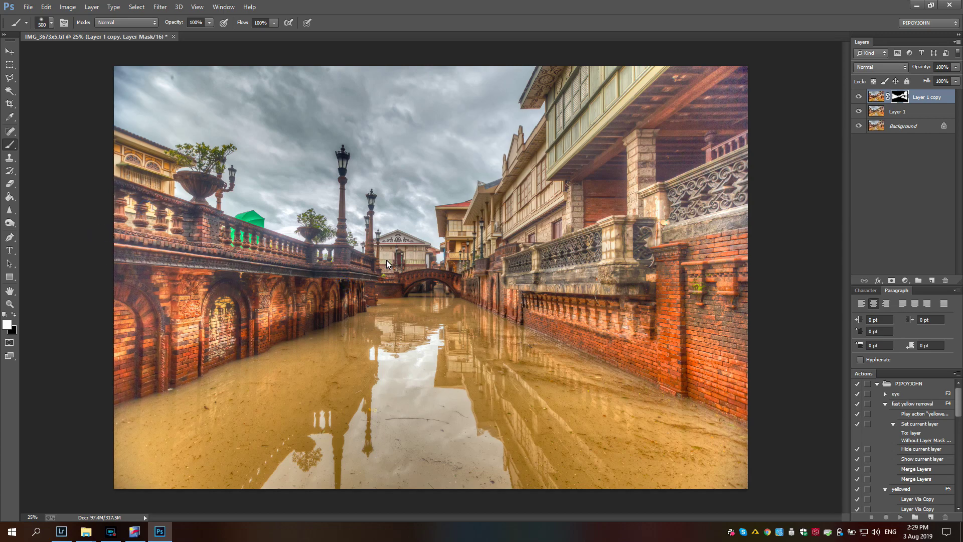
click(506, 195)
key(ctrl+z)
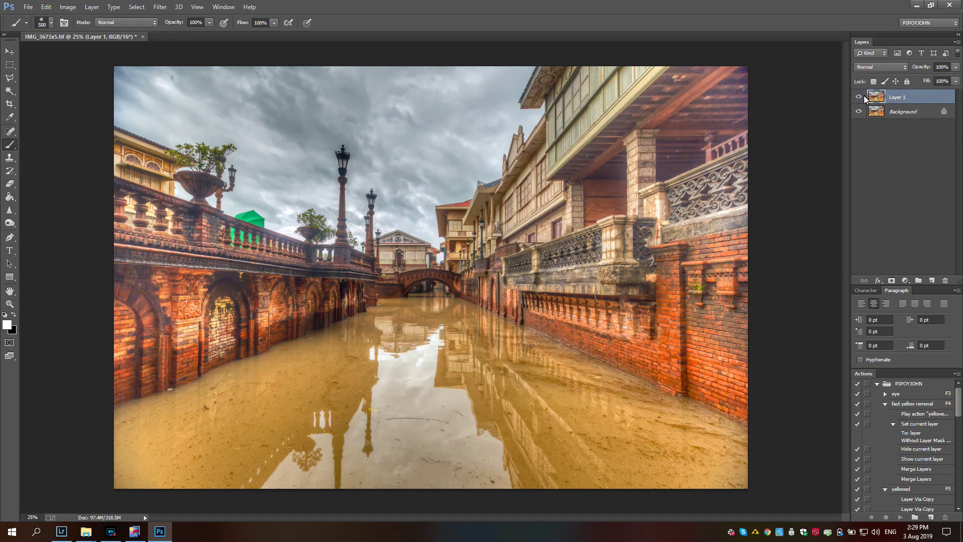
Step: Boost a copy layer's contrast to 63 with Brightness/Contrast
key(alt+i)
key(j)
key(Return)
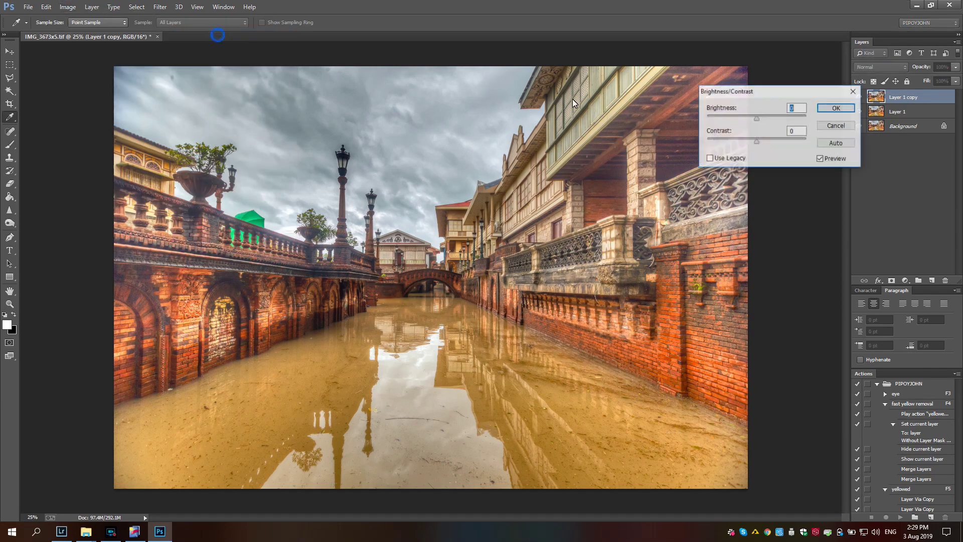
drag(766, 143, 790, 142)
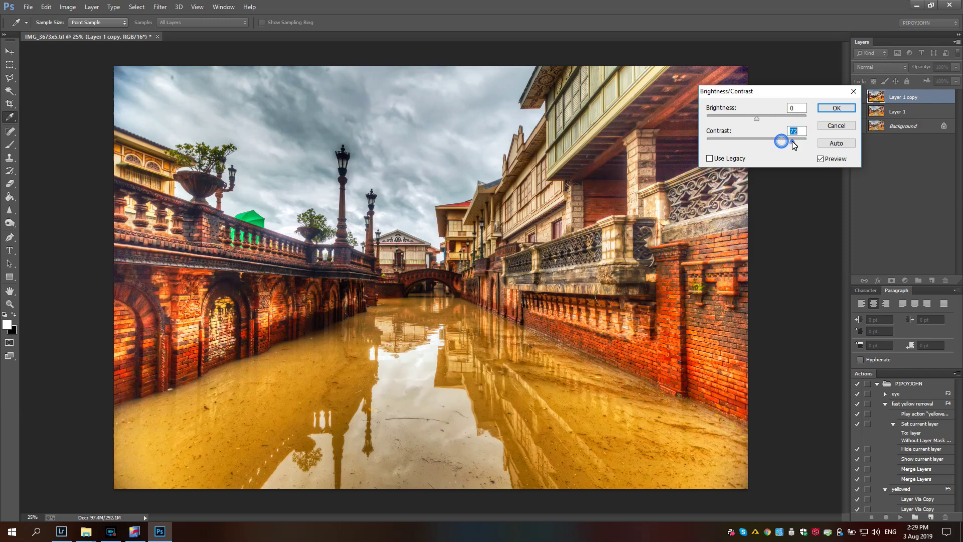
click(836, 108)
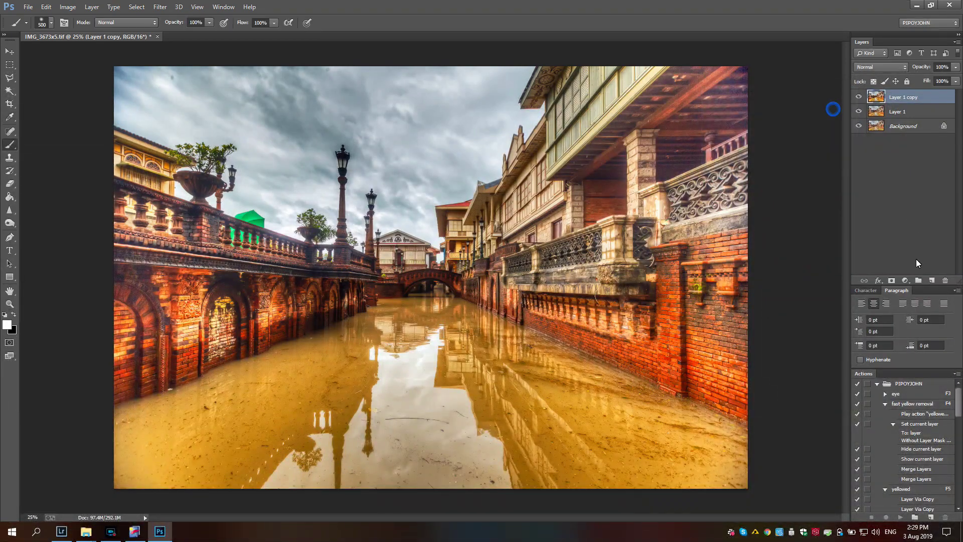
Step: Mask the contrast layer and paint it onto the right-hand buildings at 48% brush opacity
alt+click(892, 282)
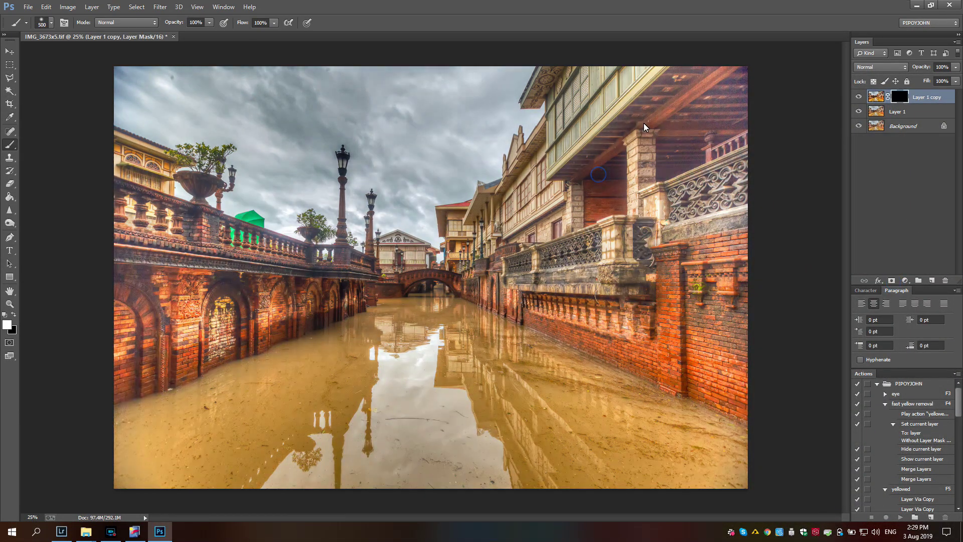
drag(710, 98, 700, 87)
drag(646, 204, 678, 215)
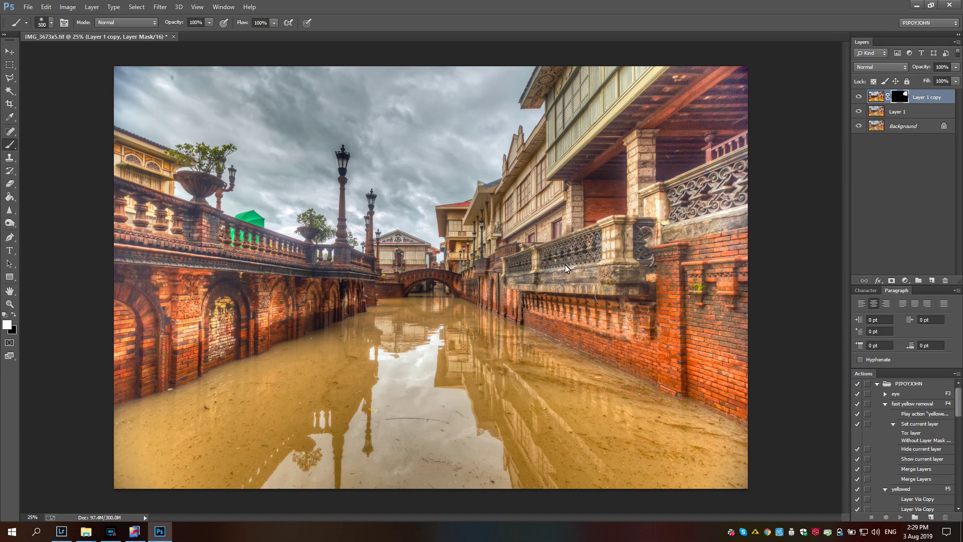
click(207, 23)
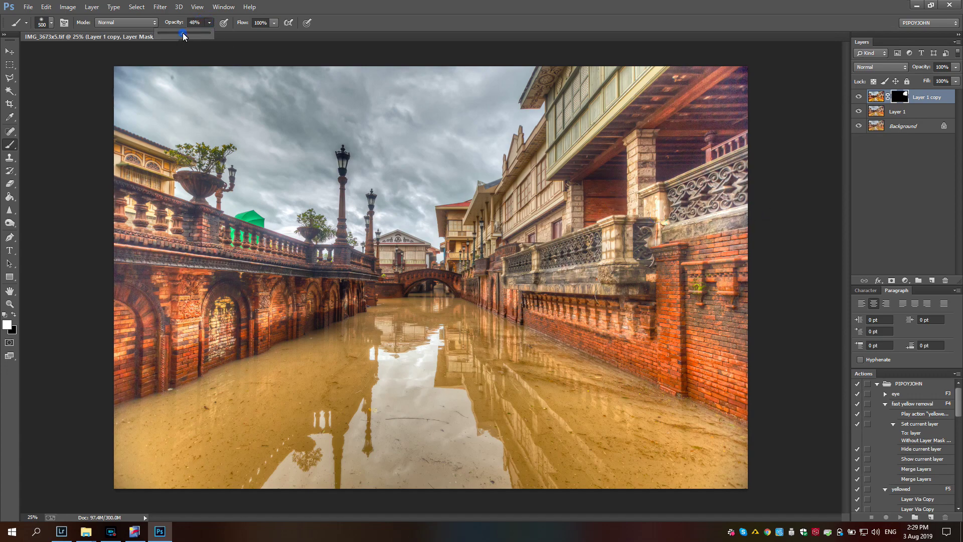
drag(530, 287, 635, 329)
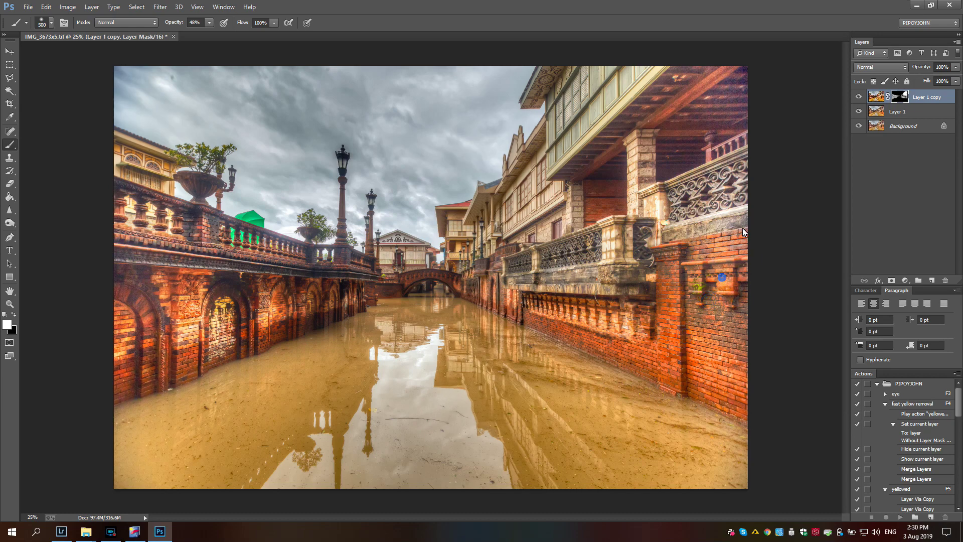
Step: Remove the contrast copy, compare Layer 1 visibility, and make a fresh Layer 1 copy
key(ctrl+e)
click(859, 97)
click(858, 98)
click(859, 97)
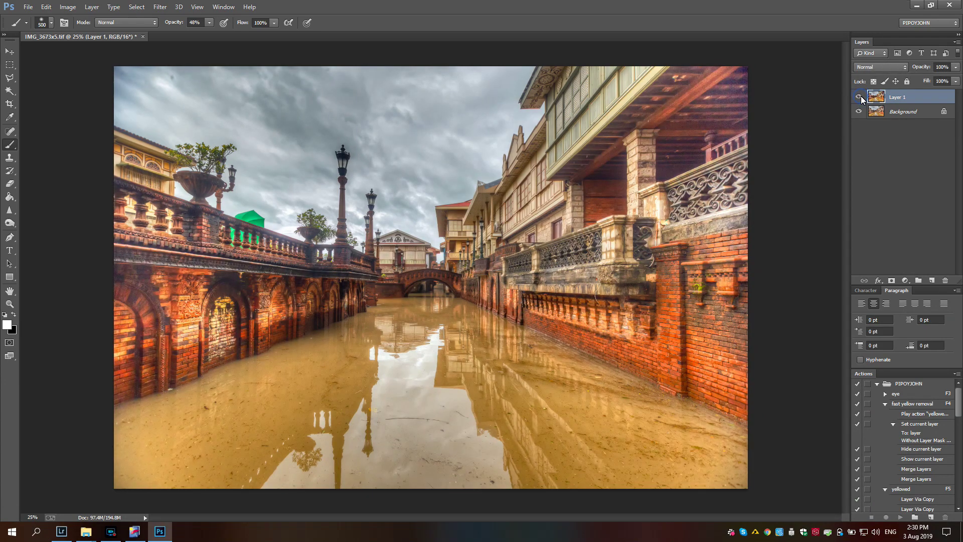
key(ctrl+j)
Step: Zoom into the sky and heal the dark spot with the Spot Healing Brush
key(ctrl+minus)
key(ctrl+plus)
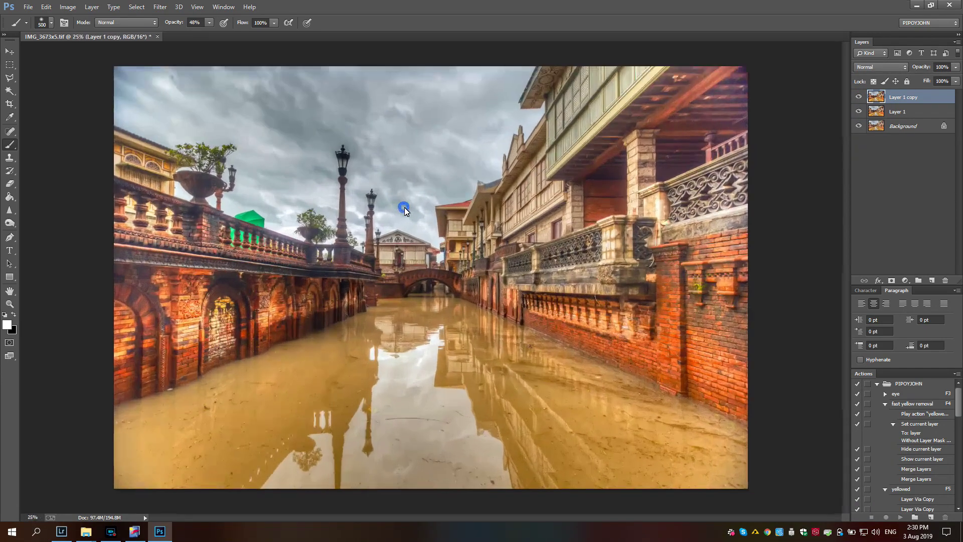
key(j)
key(ctrl+plus)
key(ctrl+plus)
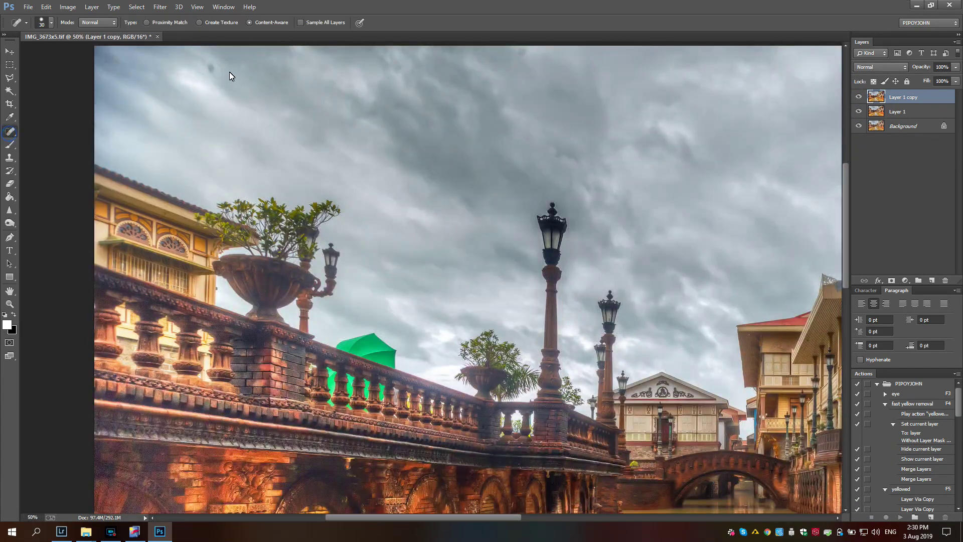
click(211, 71)
mouse_move(433, 203)
mouse_down()
mouse_move(376, 201)
mouse_move(365, 177)
mouse_move(576, 243)
mouse_up()
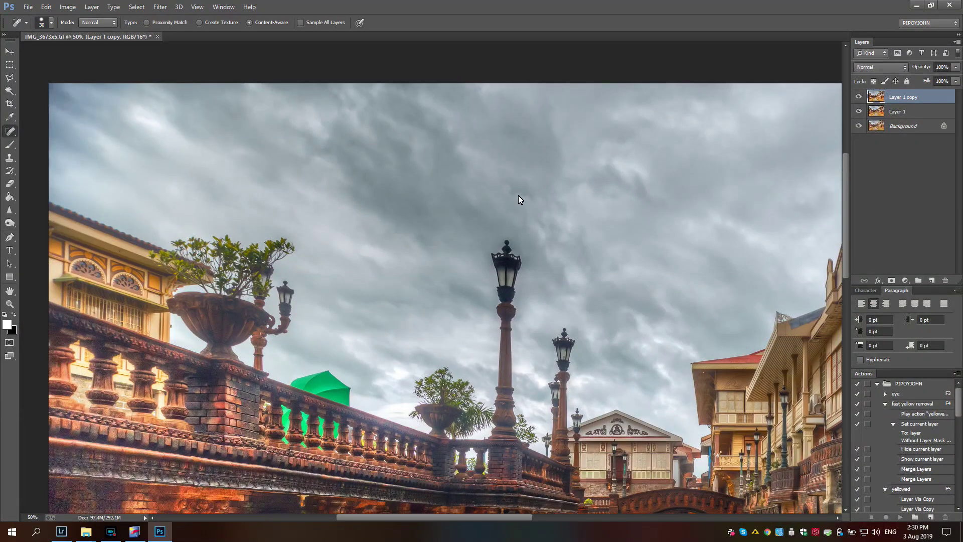
drag(519, 199, 356, 150)
drag(545, 253, 498, 203)
Step: Zoom between overview and 25%, and browse the Image and Filter menus
key(ctrl+minus)
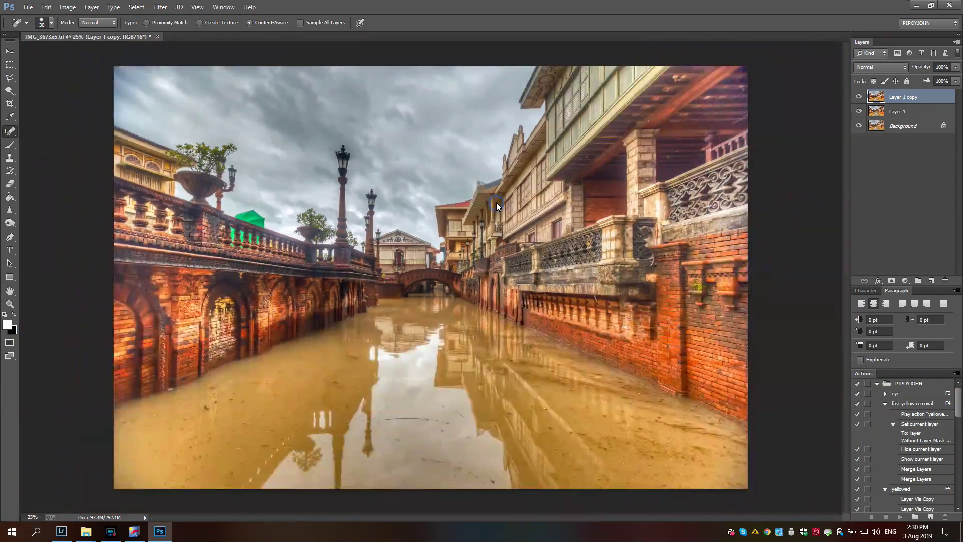
key(ctrl+plus)
key(ctrl+minus)
key(ctrl+minus)
key(ctrl+plus)
key(ctrl+minus)
key(ctrl+plus)
click(68, 7)
click(85, 38)
click(200, 7)
mouse_move(223, 227)
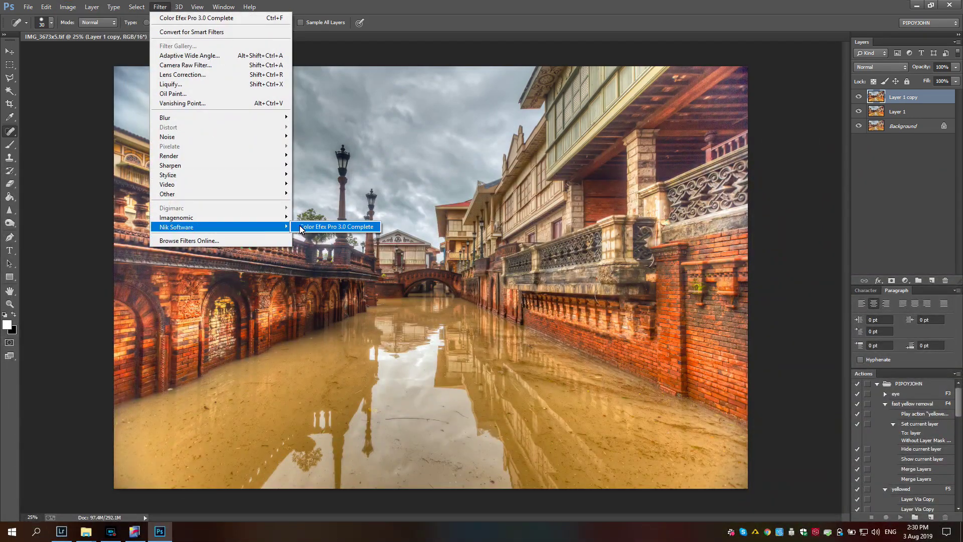
Step: Apply Bi-Color Filters with Vertical Shift 53% and adjusted Shadows and Highlights levels
click(302, 227)
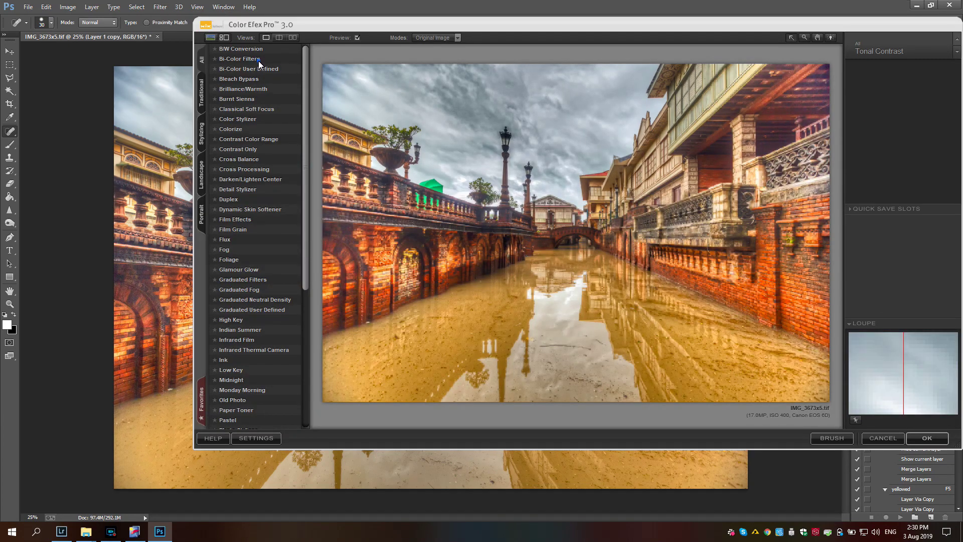
click(258, 60)
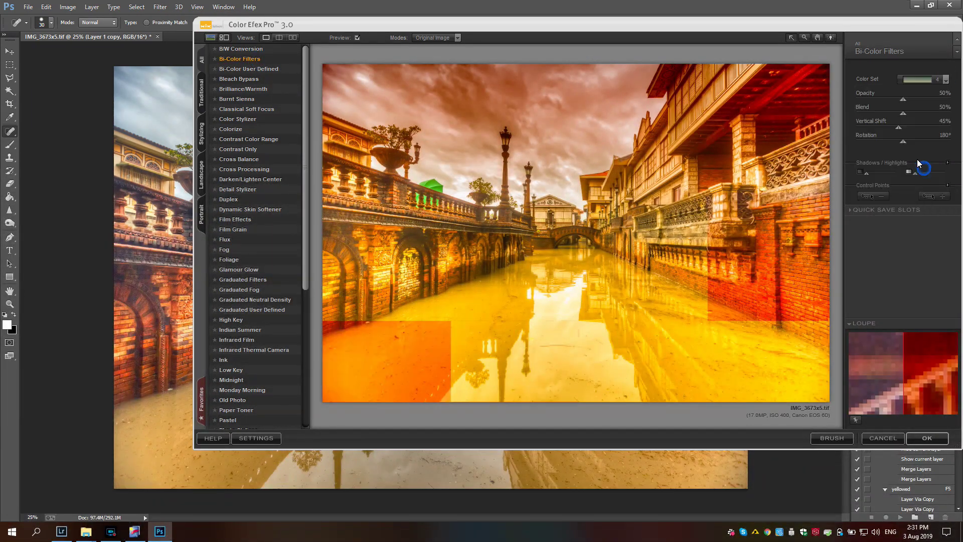
drag(902, 129, 906, 130)
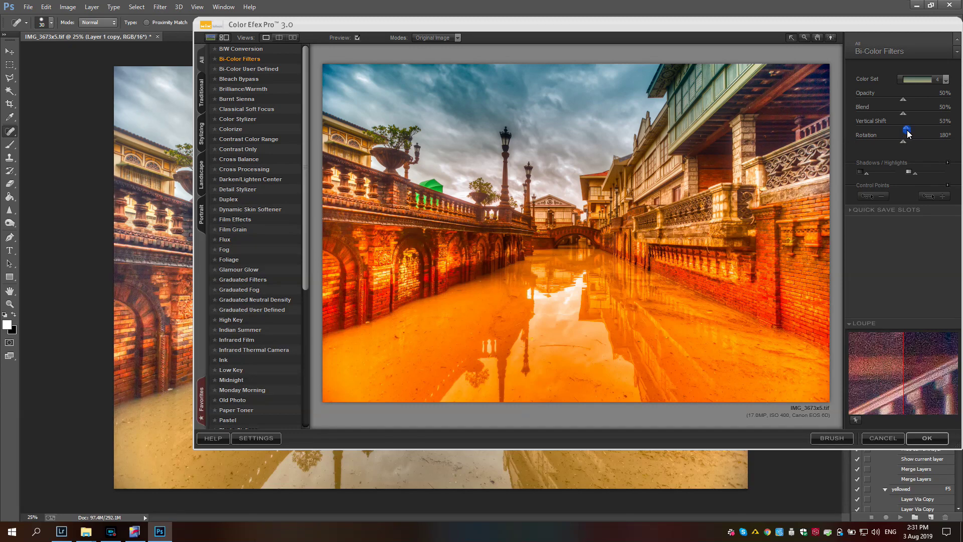
click(876, 172)
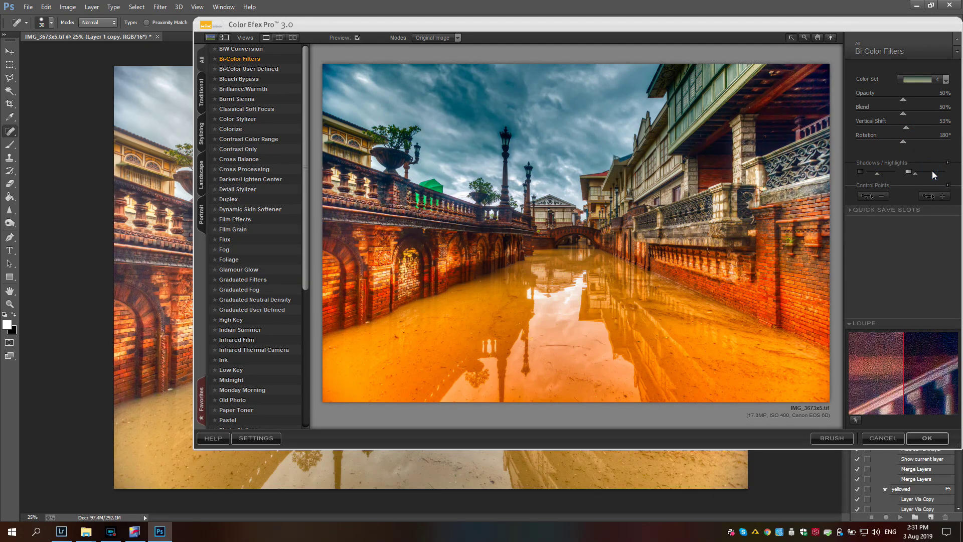
click(936, 175)
click(926, 437)
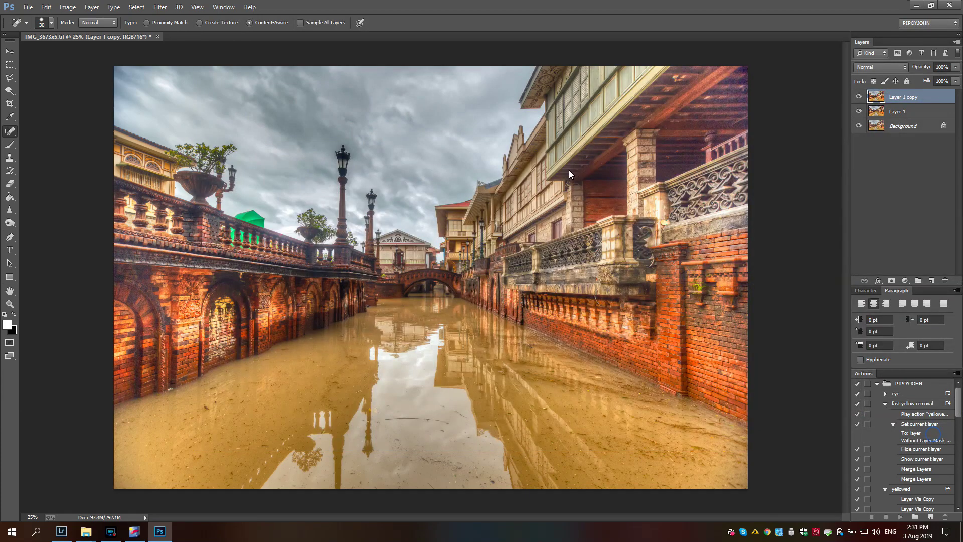
Step: Set the filtered layer to 55% opacity, hide it behind a black mask and start painting the sky back
click(955, 68)
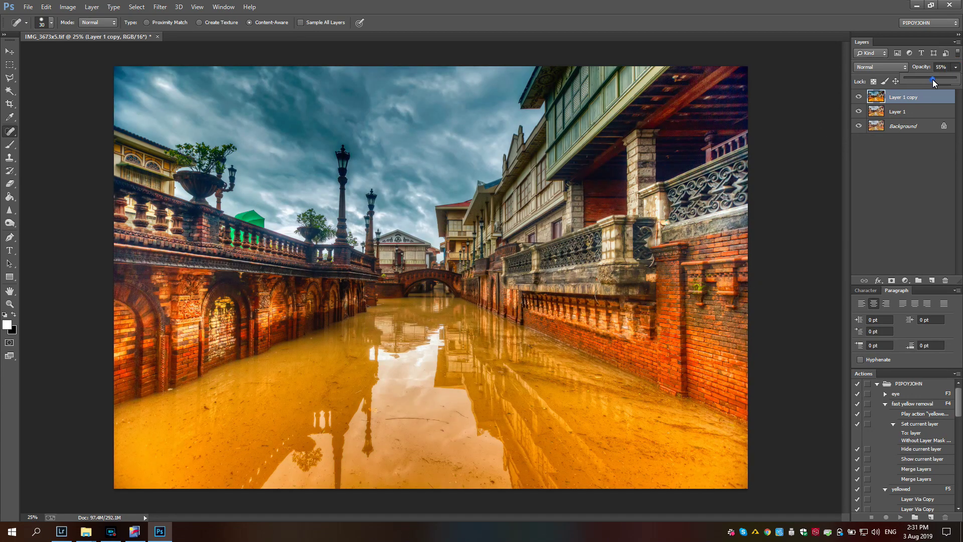
alt+click(890, 280)
key(b)
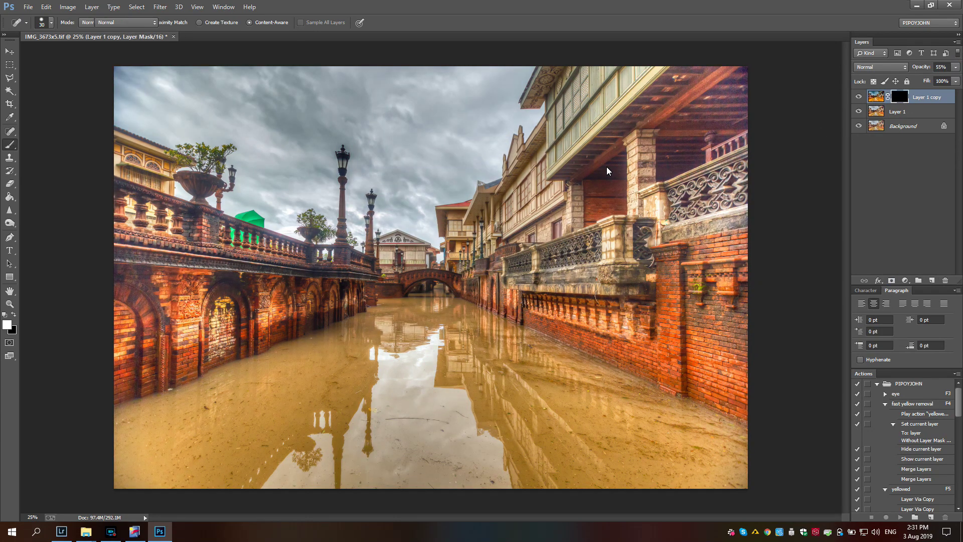
mouse_move(423, 141)
mouse_down()
mouse_move(456, 98)
mouse_move(187, 72)
mouse_up()
key(0)
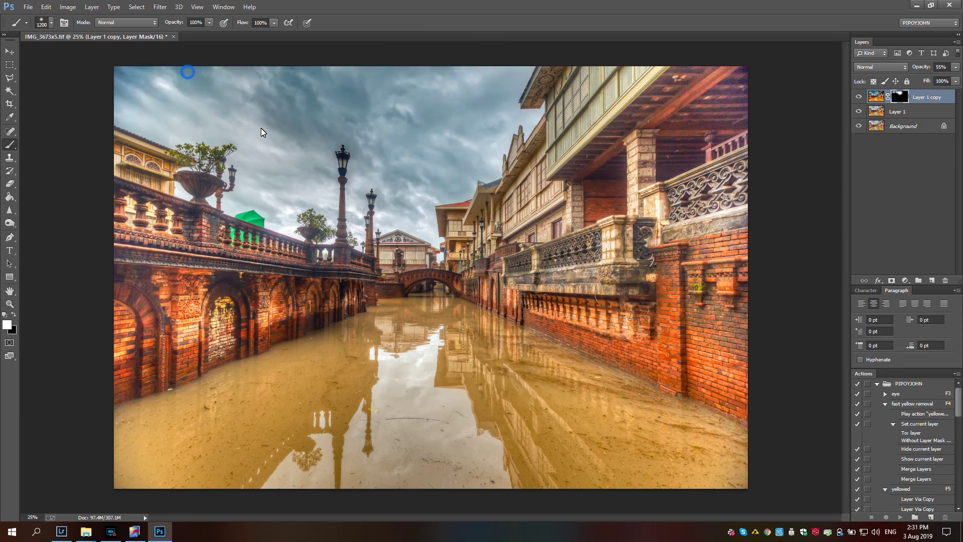
Step: Paint the filter back over the sky, balustrades and walls, then hide and delete the copy layer
key(bracketleft)
key(bracketleft)
drag(281, 170, 244, 123)
key(bracketleft)
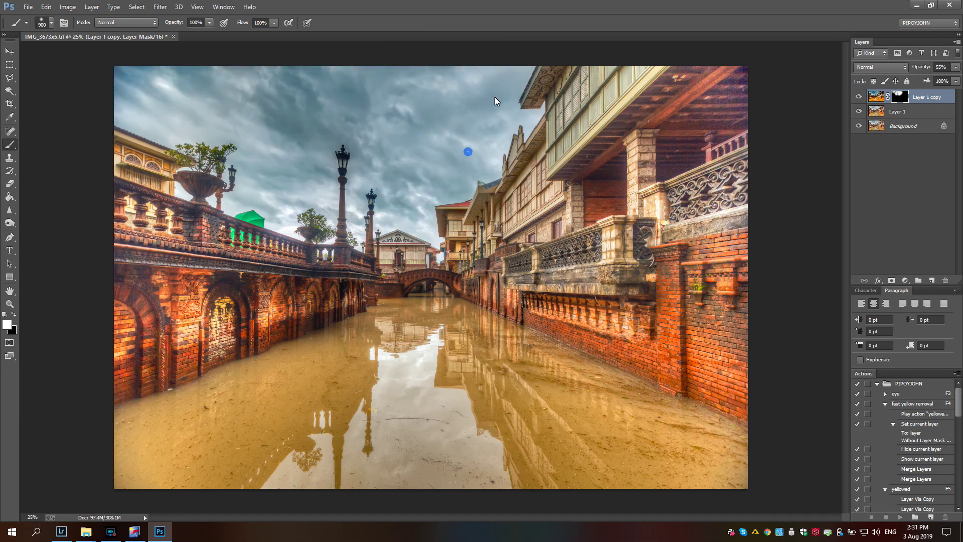
drag(255, 128, 221, 107)
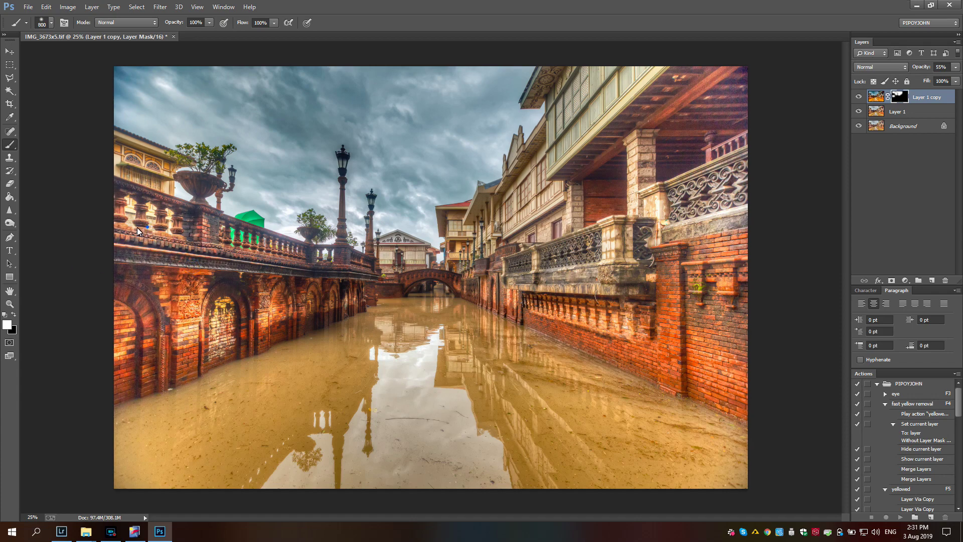
drag(193, 266, 164, 212)
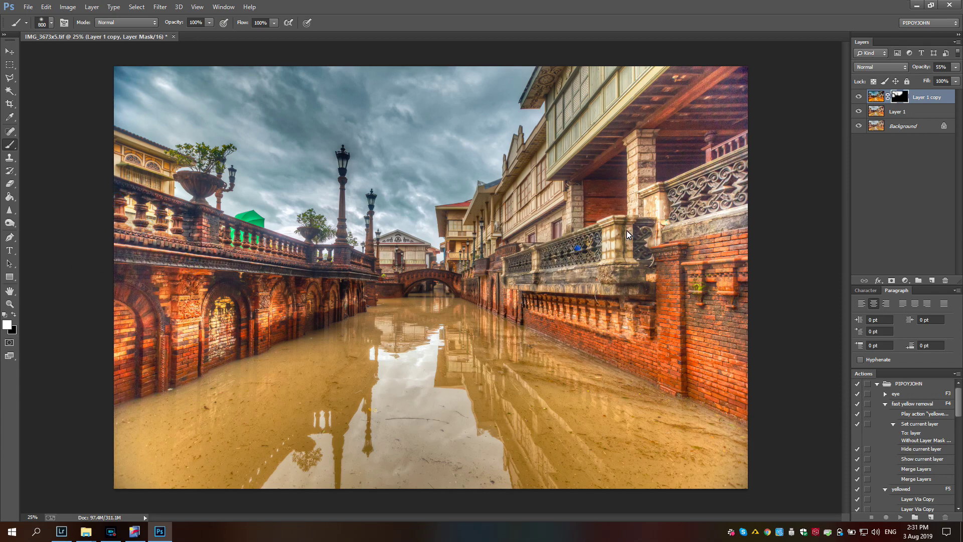
drag(639, 200, 501, 188)
drag(645, 171, 742, 85)
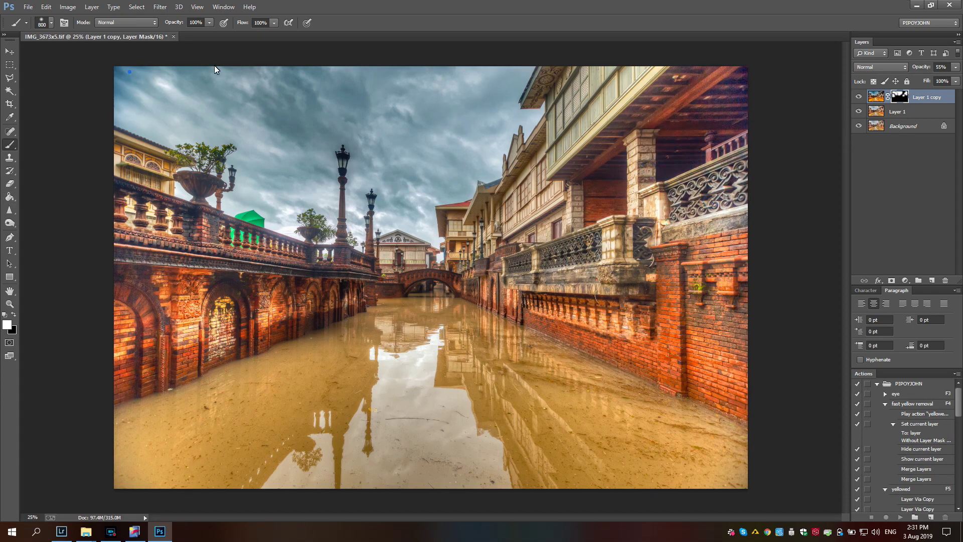
click(858, 97)
key(Delete)
Step: Try the Contrasty action at 24% opacity and the reduce blue action, then delete that copy
key(F8)
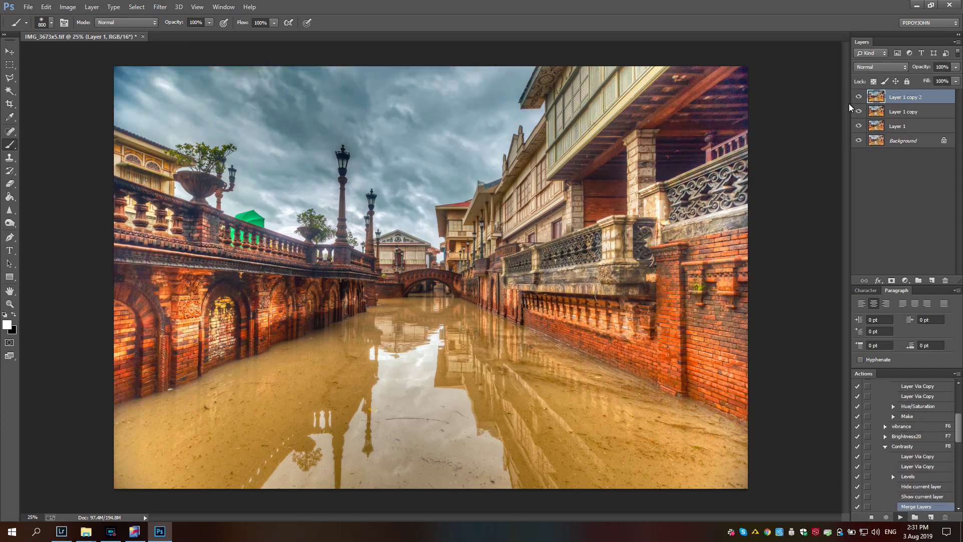
click(955, 67)
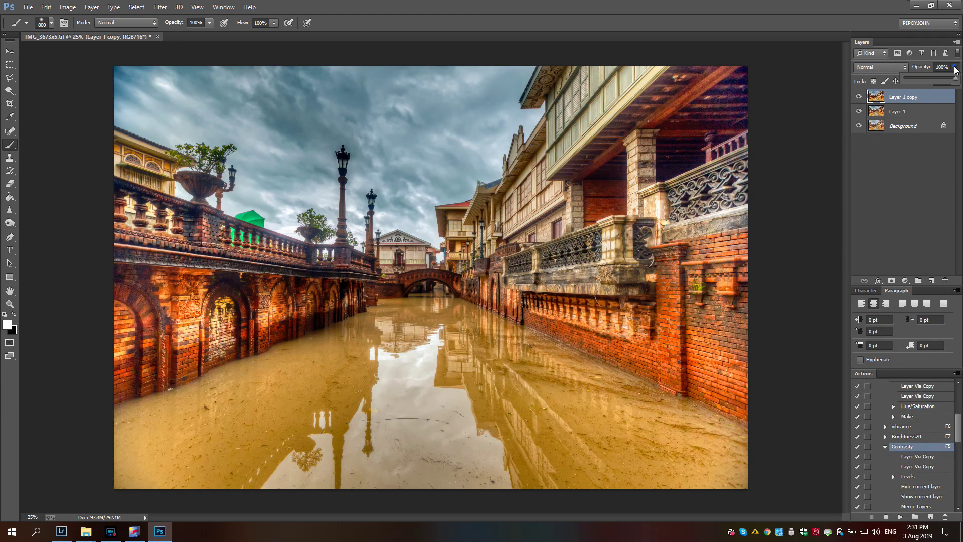
drag(956, 79, 917, 80)
key(shift+F8)
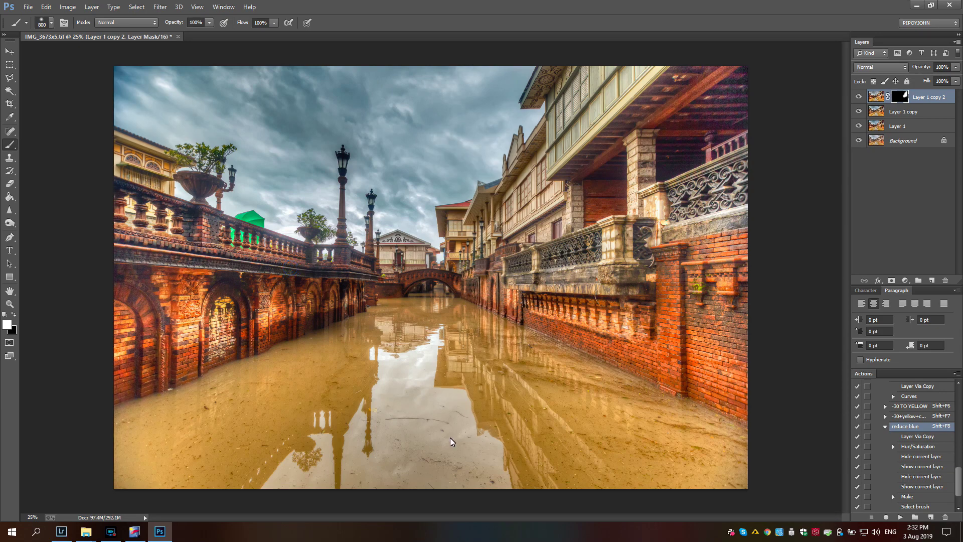
key(Delete)
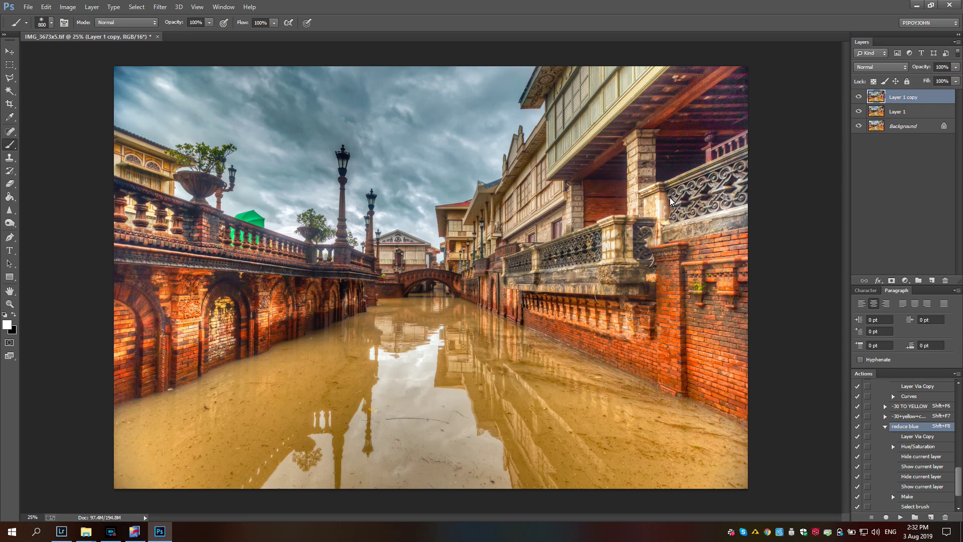
key(ctrl+minus)
key(ctrl+plus)
Step: Apply a Color Balance shifting the highlights to Blue +74
click(67, 7)
mouse_move(83, 32)
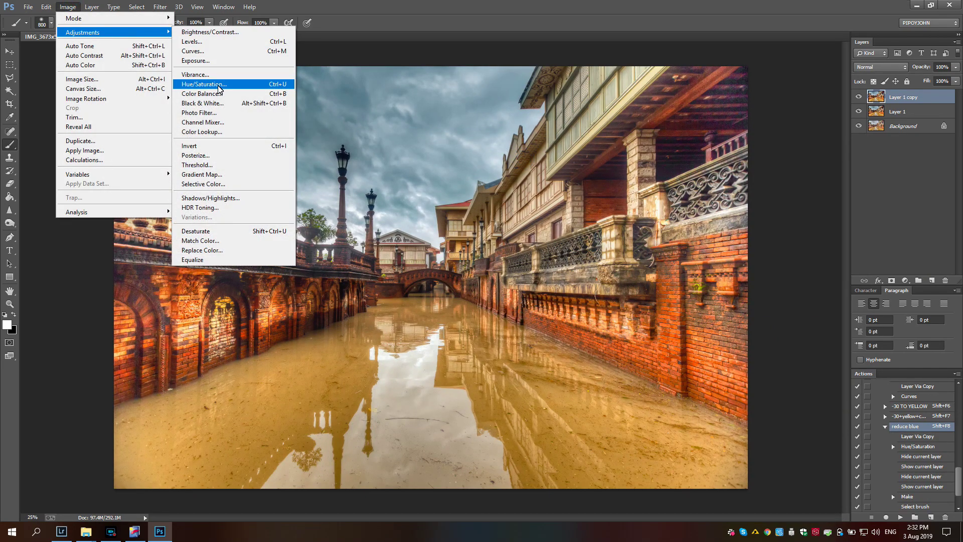
click(216, 93)
click(736, 200)
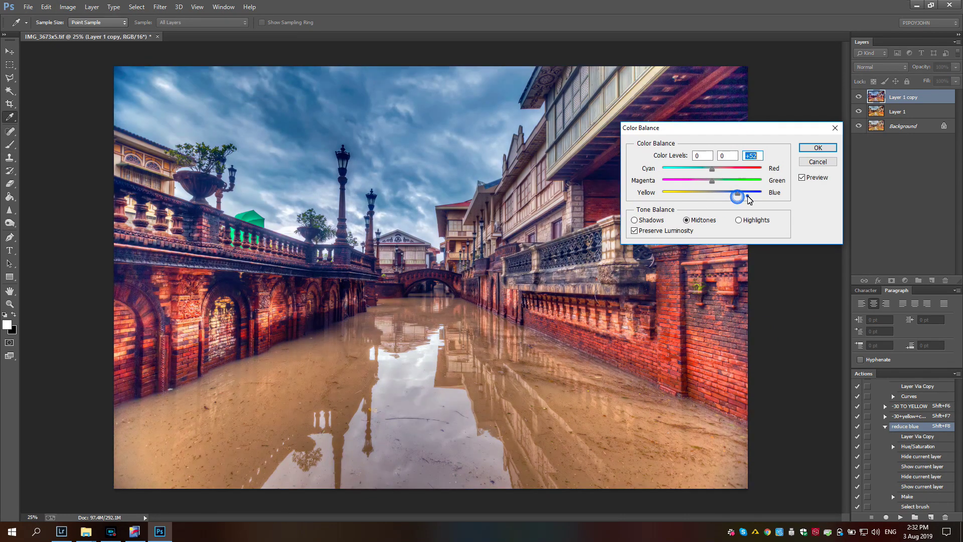
click(738, 220)
click(749, 194)
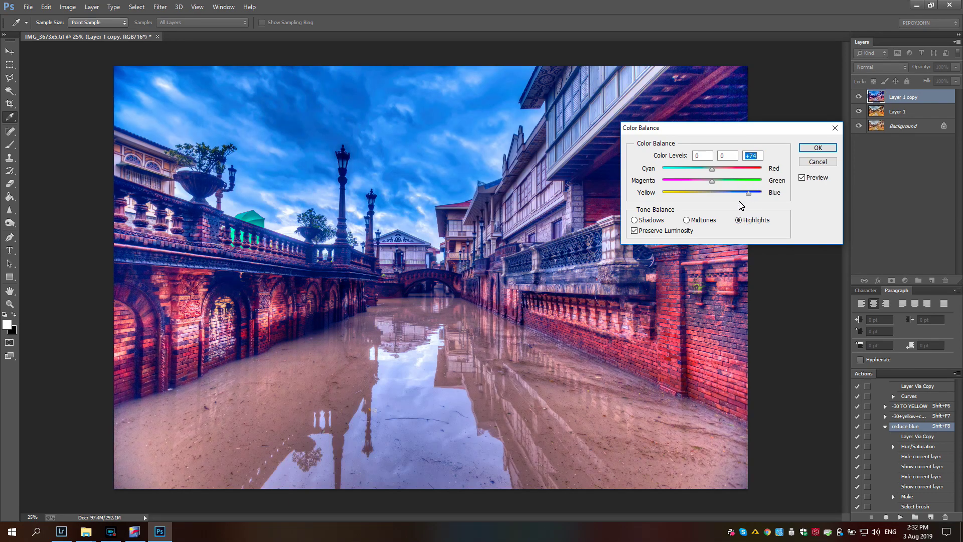
click(818, 148)
Step: Mask the blue tint to the water's reflection at 51% opacity, merge it into Layer 1, and duplicate it
alt+click(891, 280)
key(b)
mouse_move(410, 383)
mouse_down()
mouse_move(447, 455)
mouse_move(333, 490)
mouse_move(352, 481)
mouse_up()
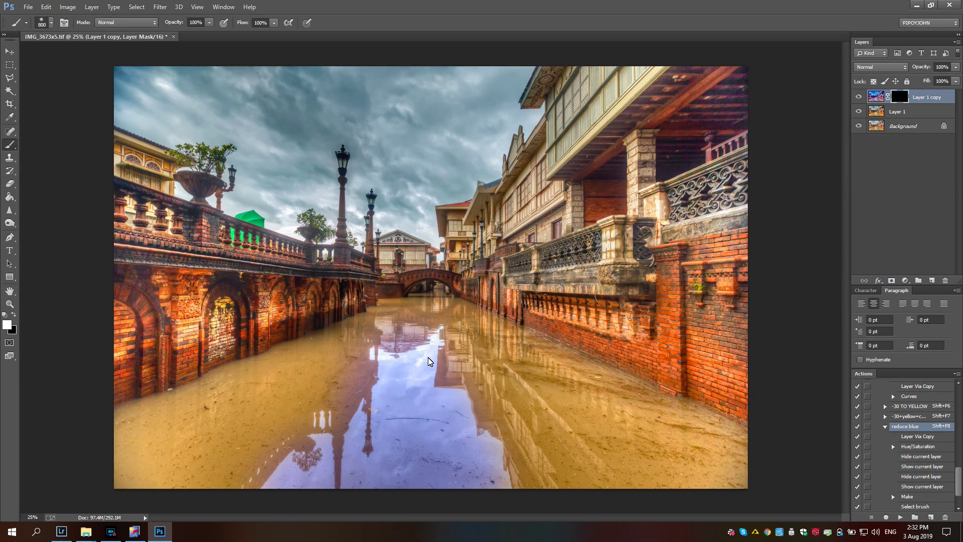
click(955, 66)
drag(956, 79, 930, 80)
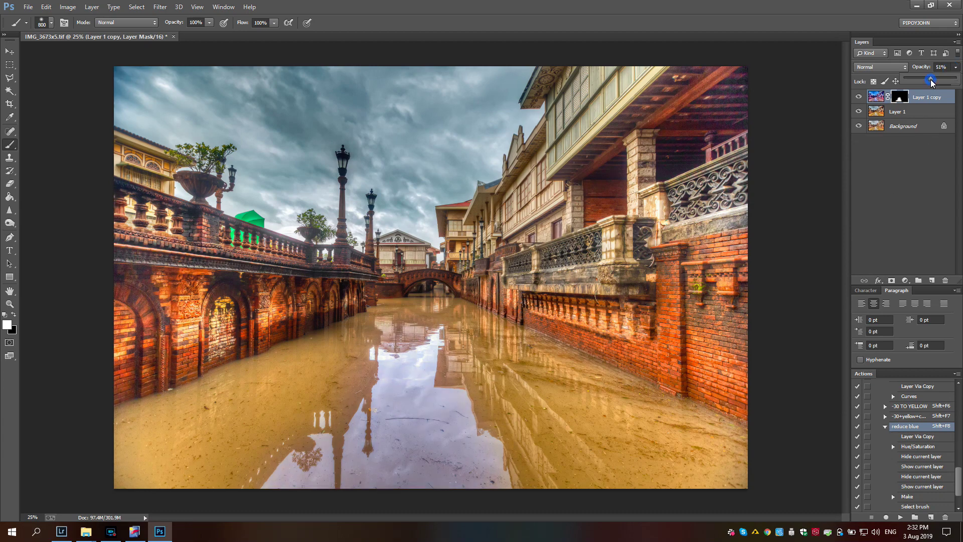
click(857, 99)
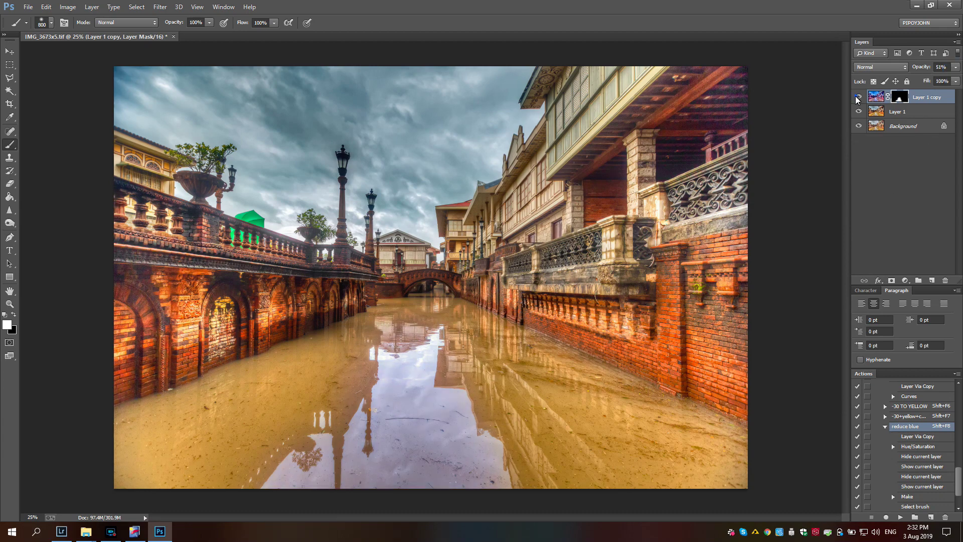
key(ctrl+e)
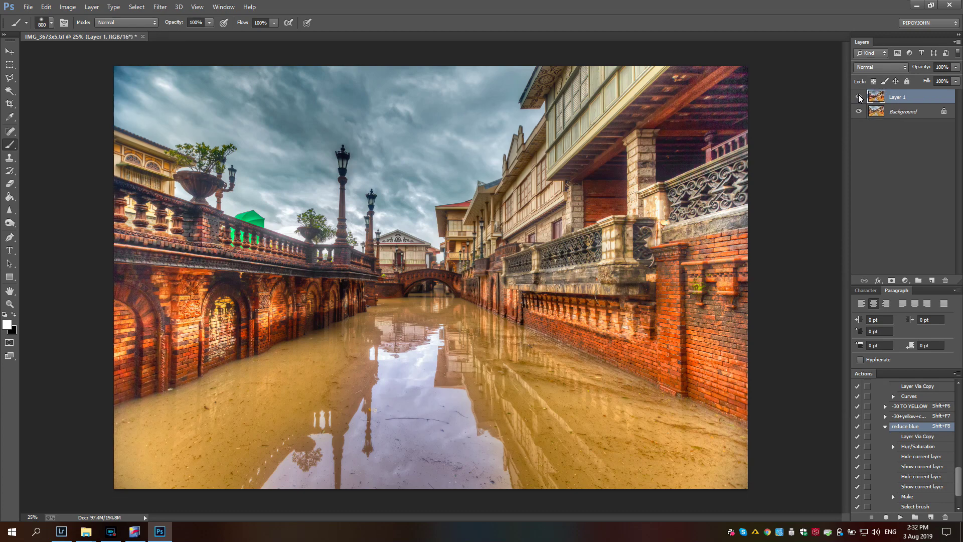
key(shift+F8)
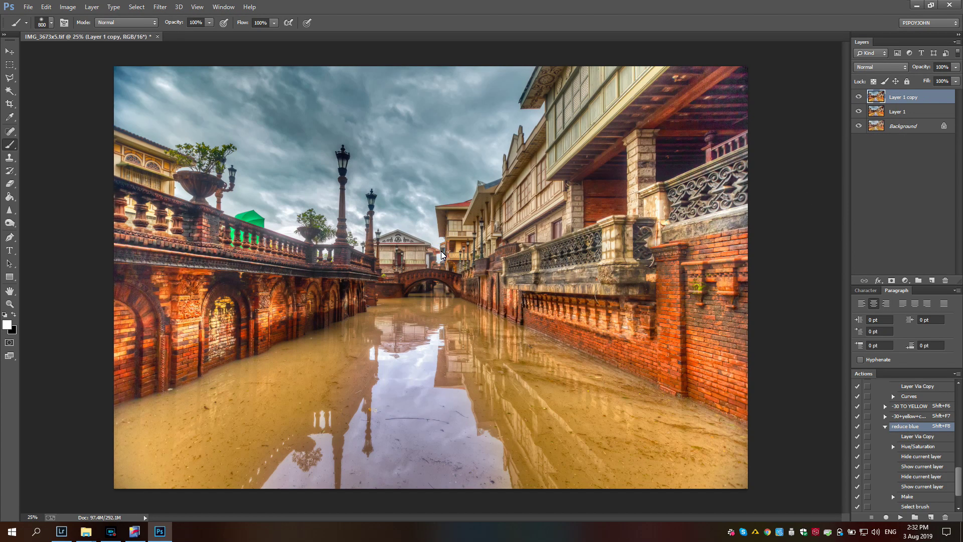
Step: Apply Color Efex Pro 3.0 Glamour Glow with reduced shadow and highlight glow, keeping 100% opacity
click(165, 6)
click(331, 225)
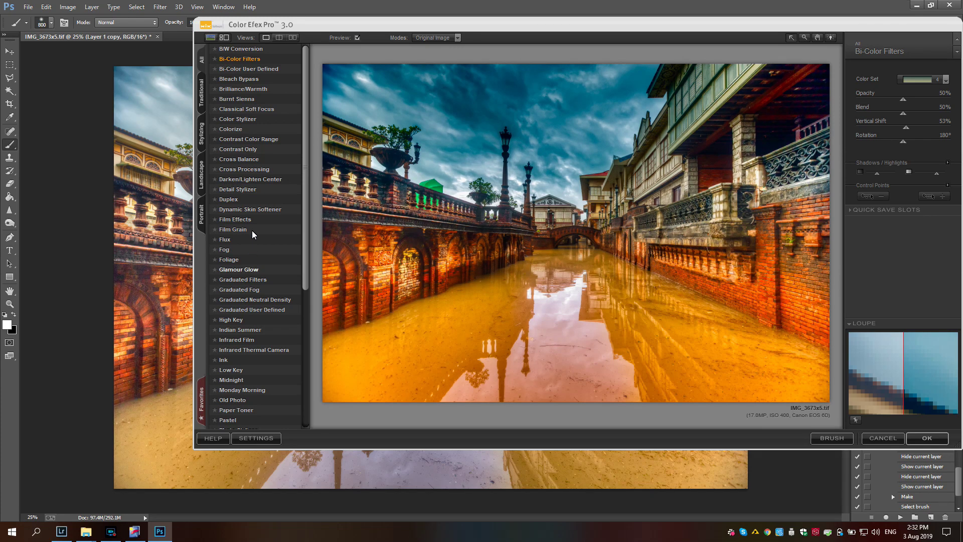
click(240, 269)
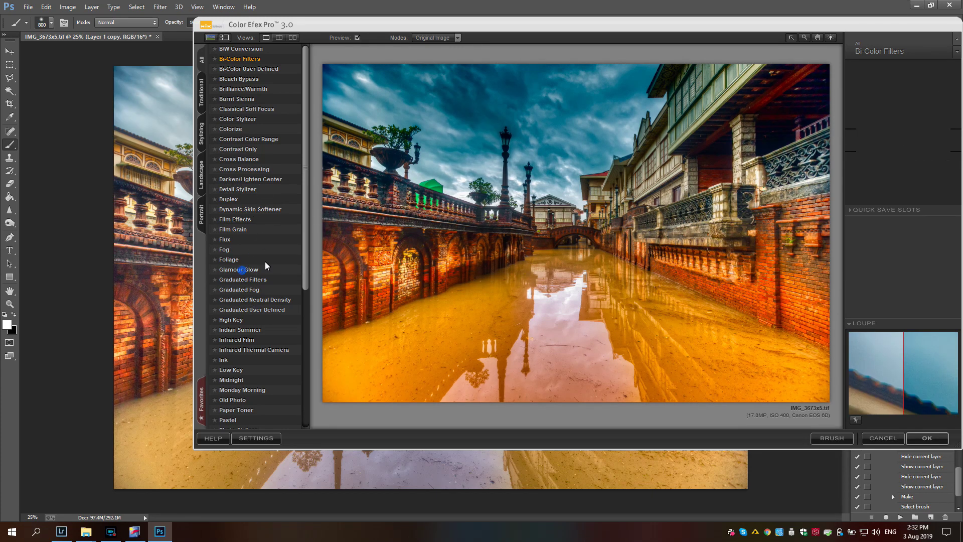
drag(866, 140, 878, 140)
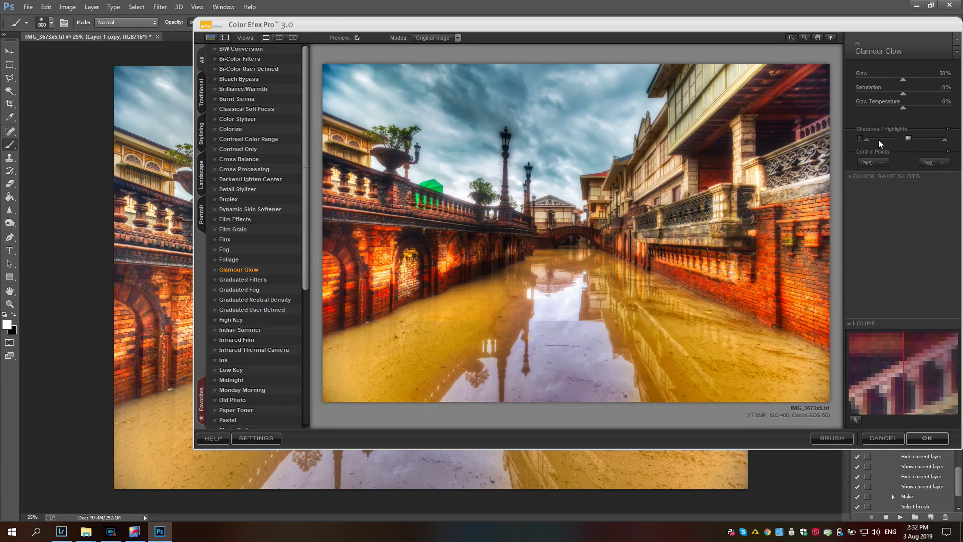
click(926, 438)
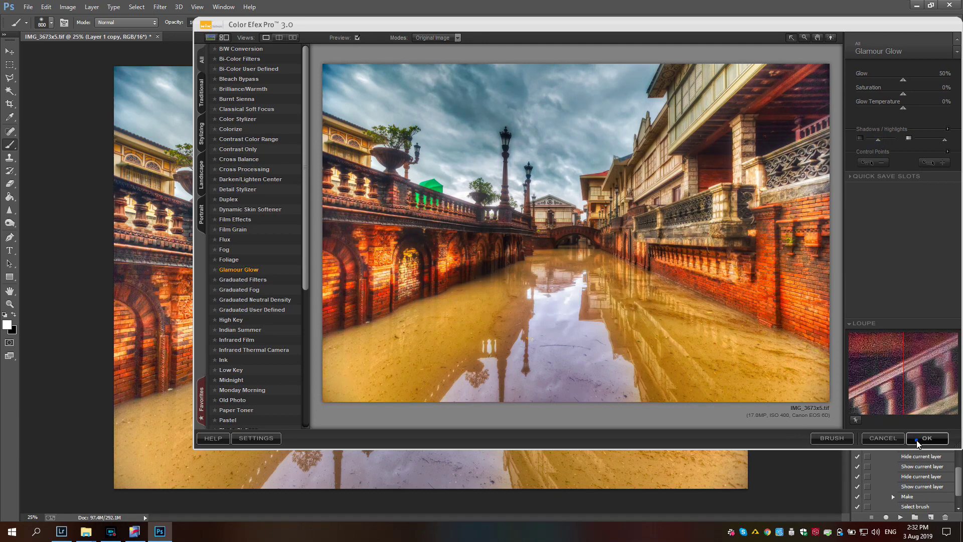
click(956, 66)
key(Escape)
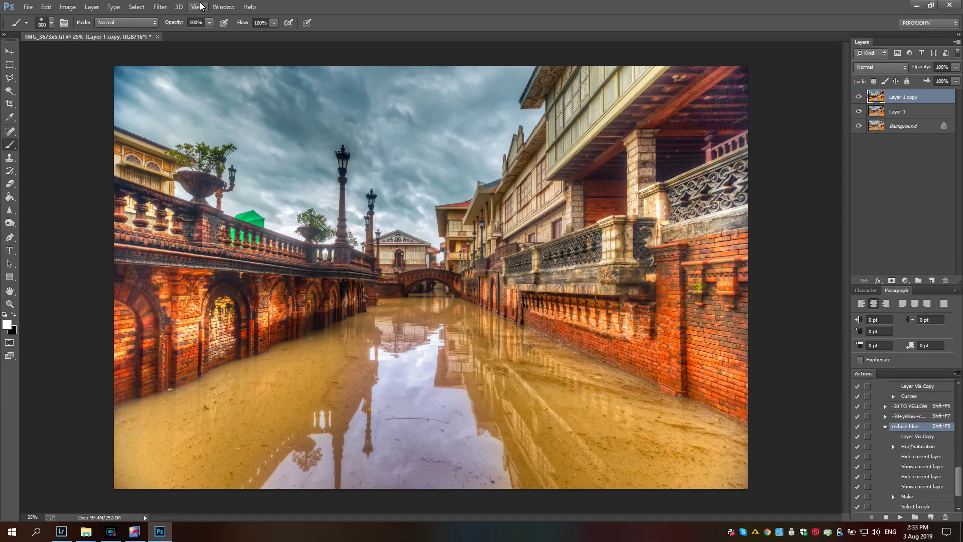
Step: Apply Color Efex Pro's Cross Processing filter with method L03 to the layer copy
click(159, 7)
click(372, 225)
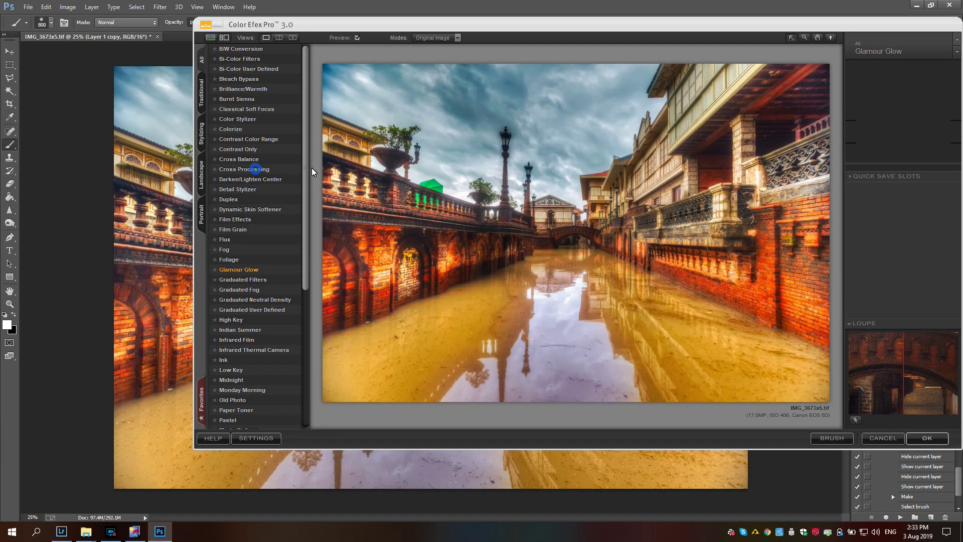
click(255, 171)
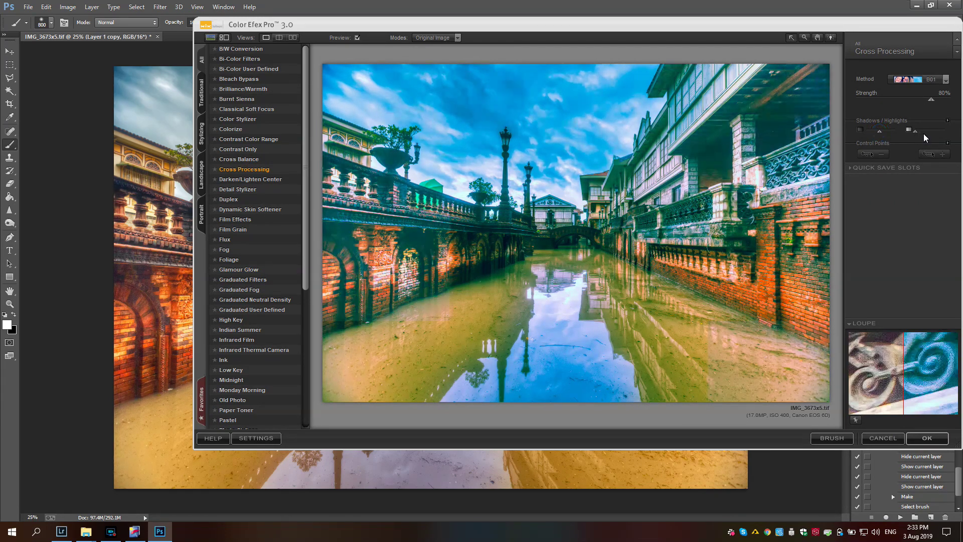
click(932, 80)
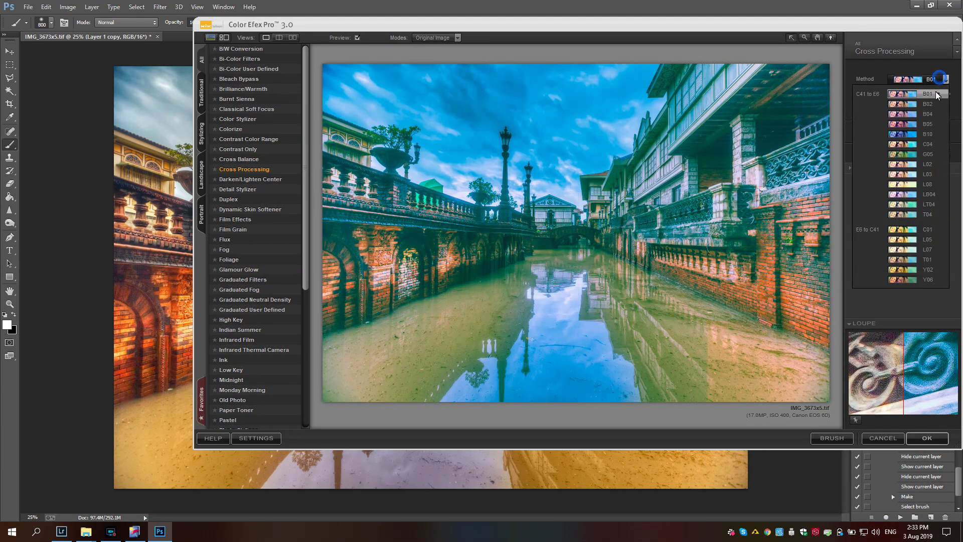
click(911, 174)
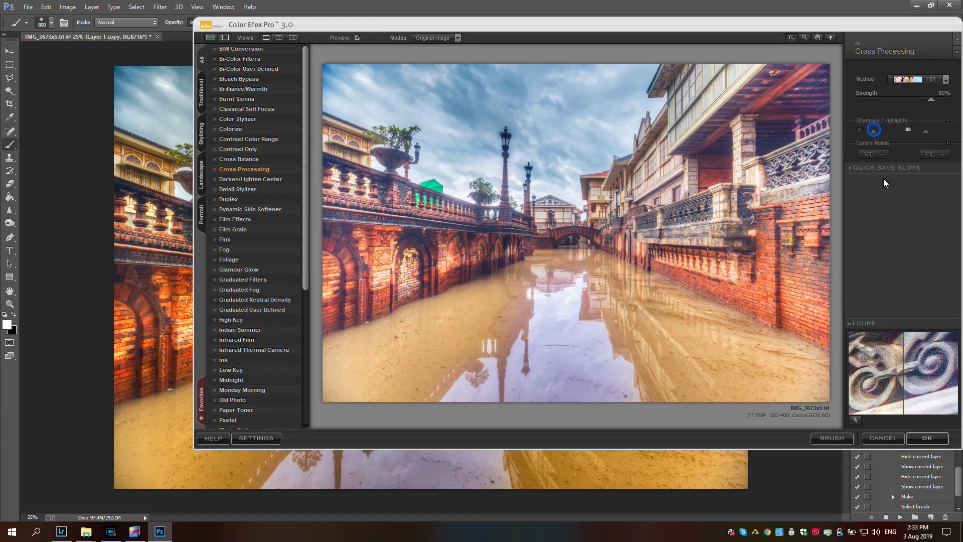
click(926, 438)
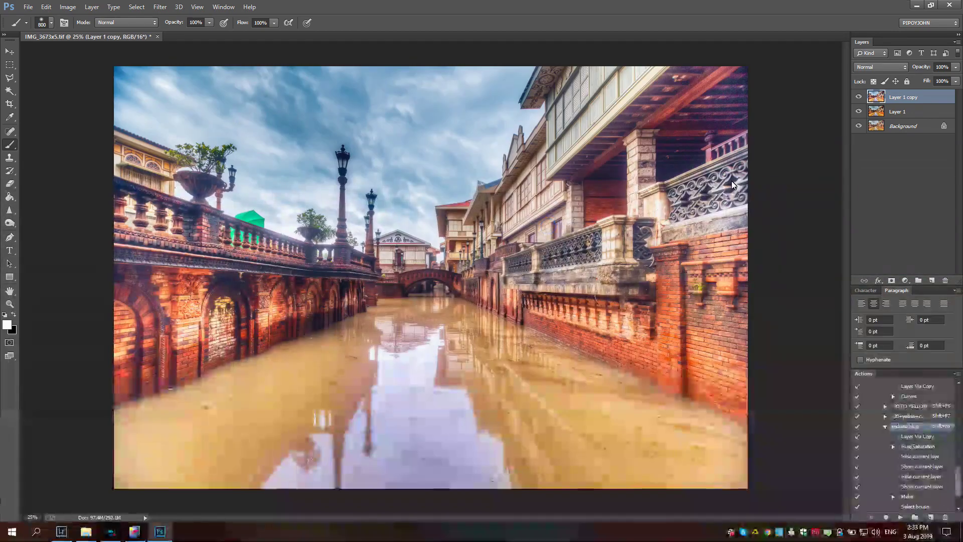
Step: Fade the cross-processed layer to 46%, merge it into Layer 1, and compare before and after
click(955, 66)
drag(955, 79, 929, 81)
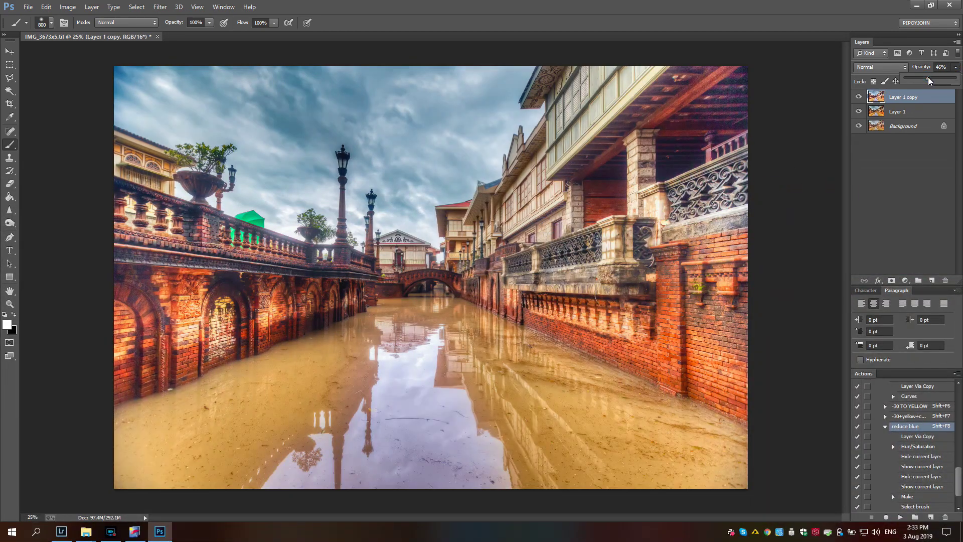
key(ctrl+e)
click(859, 97)
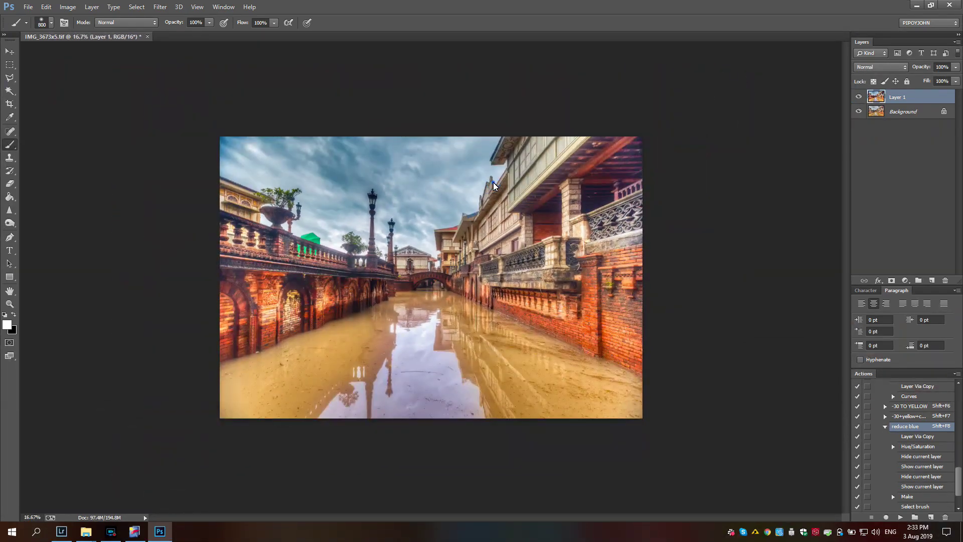
key(ctrl+plus)
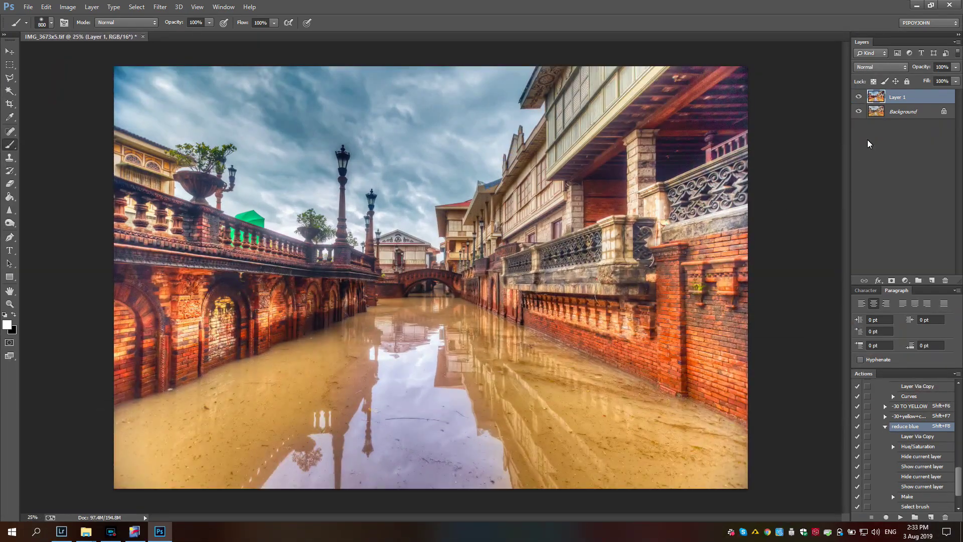
click(858, 96)
Step: Duplicate Layer 1 and raise its brightness to 79
key(ctrl+j)
click(68, 7)
mouse_move(83, 32)
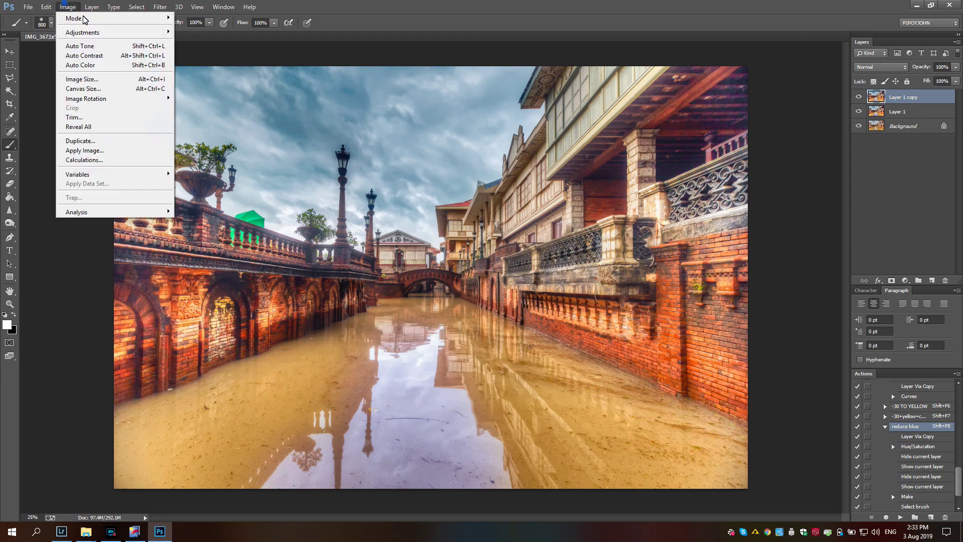
click(210, 31)
drag(756, 119, 782, 118)
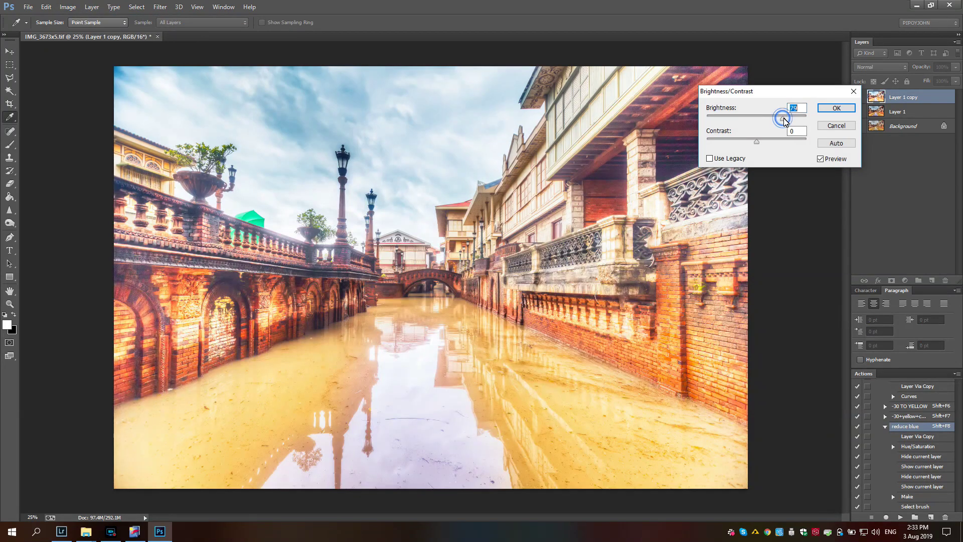
click(836, 108)
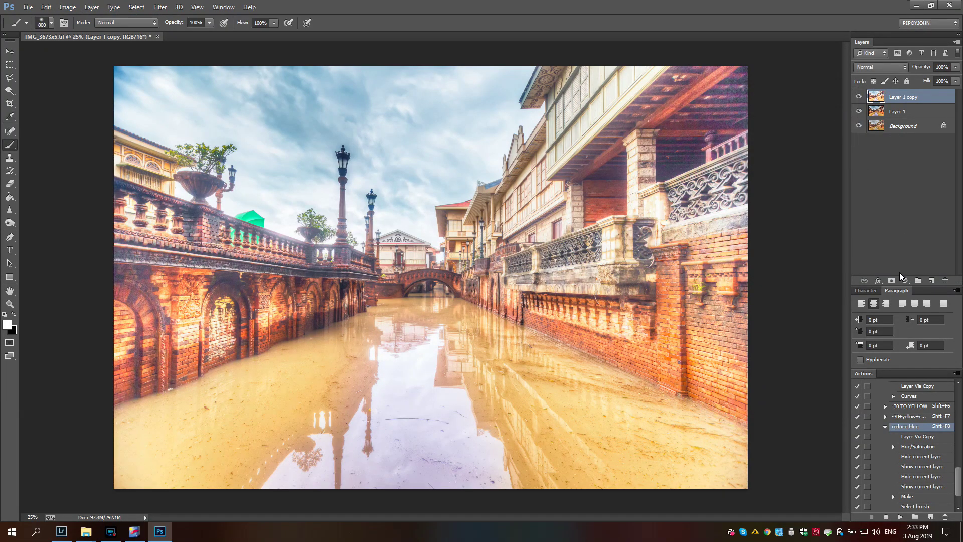
Step: Zoom in on the lamp post and paint the brightening onto its column capital with a size-45 brush
click(339, 142)
key(bracketleft)
key(bracketleft)
key(bracketleft)
key(bracketleft)
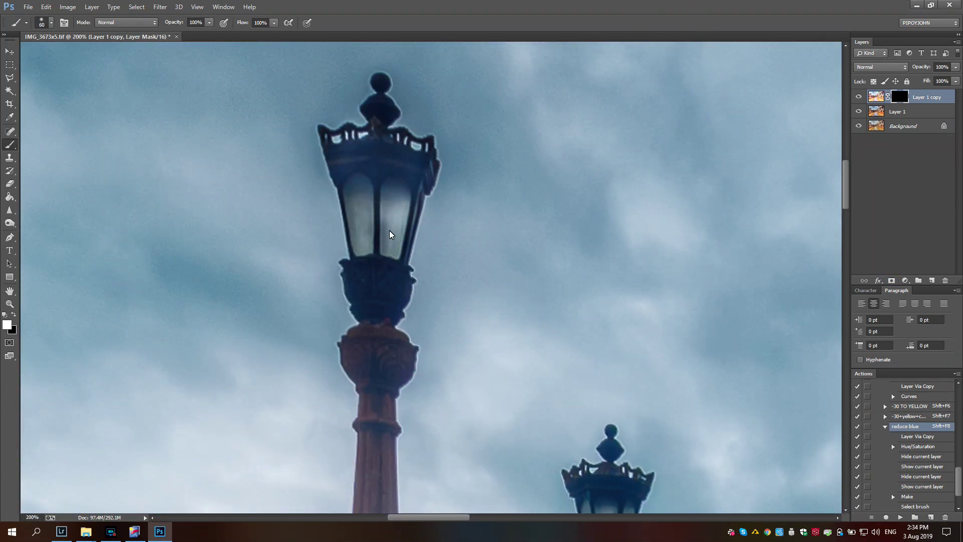
key(bracketleft)
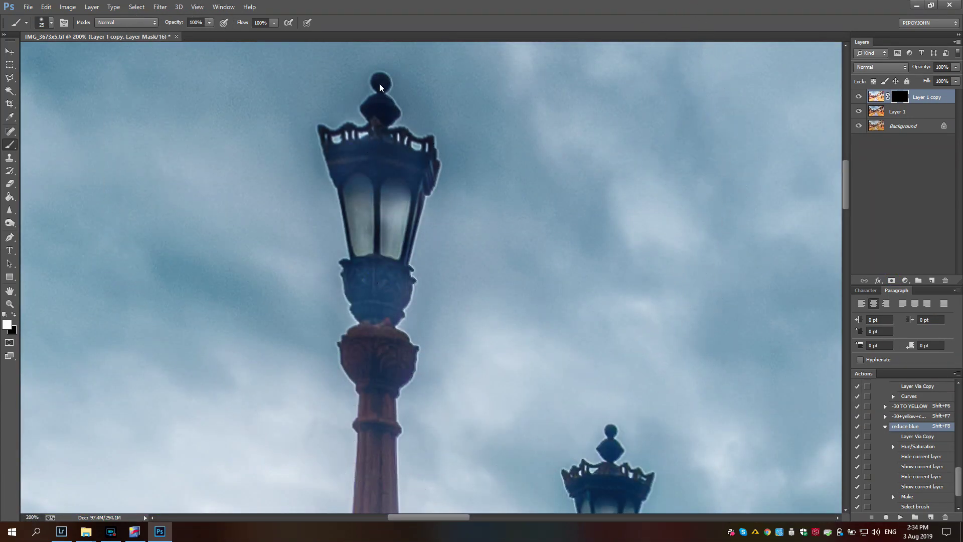
key(bracketright)
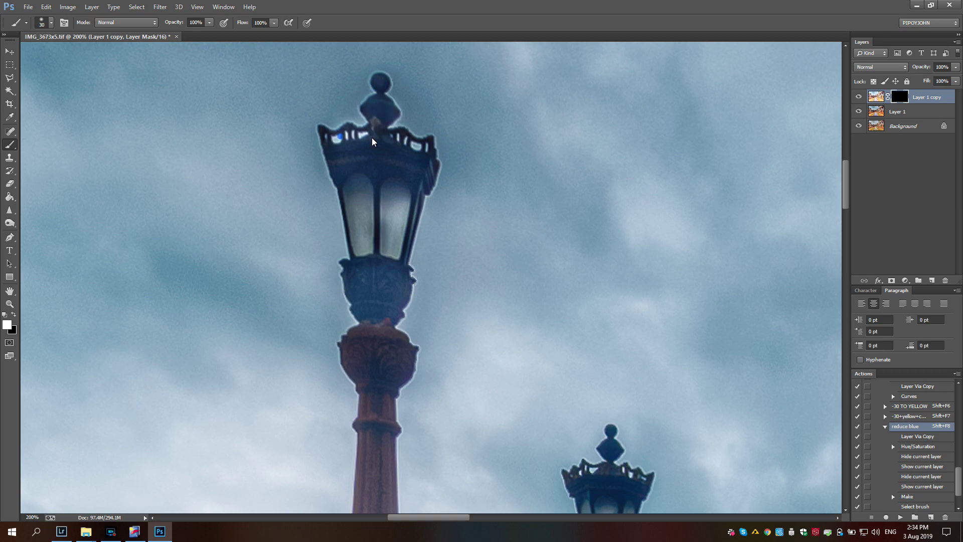
key(bracketright)
key(bracketright)
key(bracketright)
drag(369, 344, 390, 383)
Step: Brighten the lower lamp's crown and lantern with the brush
key(bracketright)
scroll(602, 356, down, 2)
scroll(616, 357, down, 3)
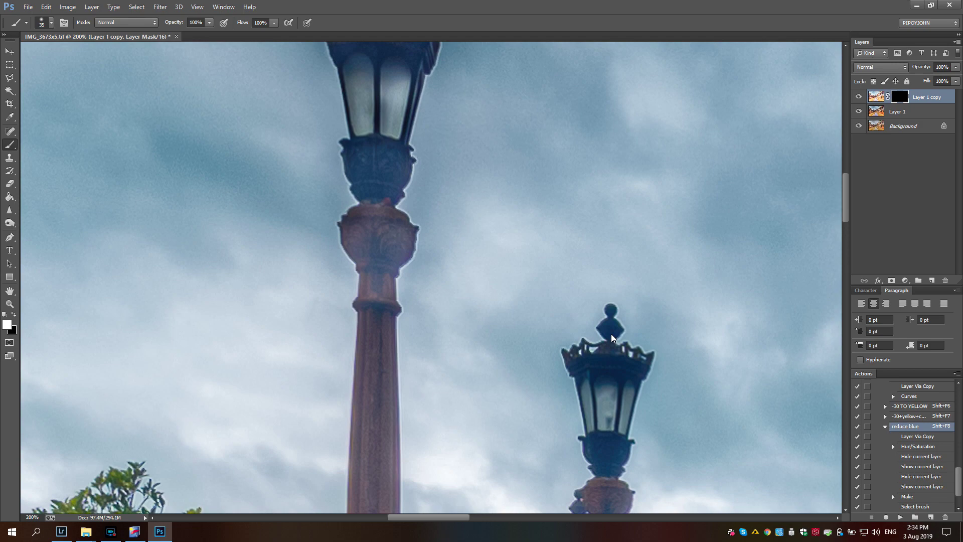
key(bracketright)
drag(611, 341, 618, 430)
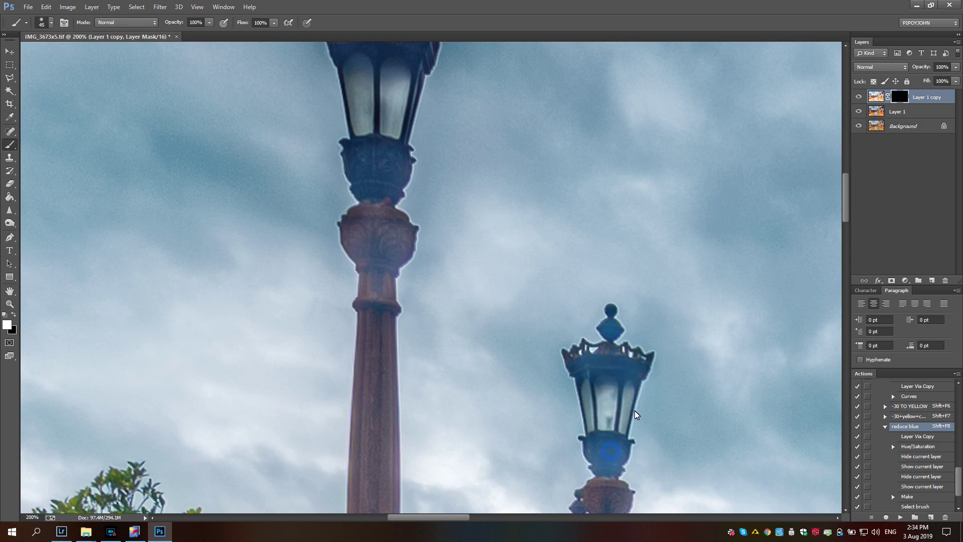
scroll(618, 430, down, 4)
scroll(655, 389, down, 1)
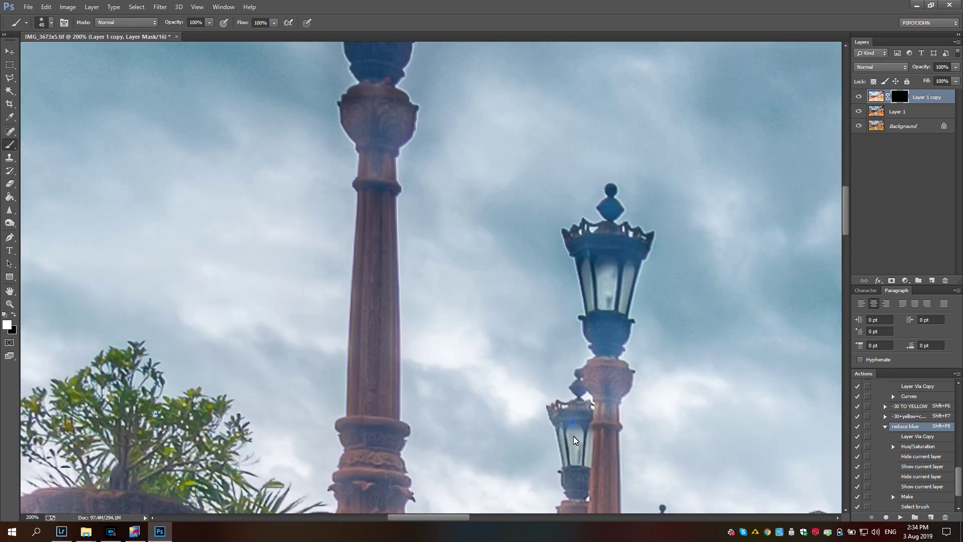
Step: Zoom out to the whole image and lower the copy layer's opacity to 55%
key(ctrl+minus)
key(ctrl+minus)
key(ctrl+minus)
key(ctrl+minus)
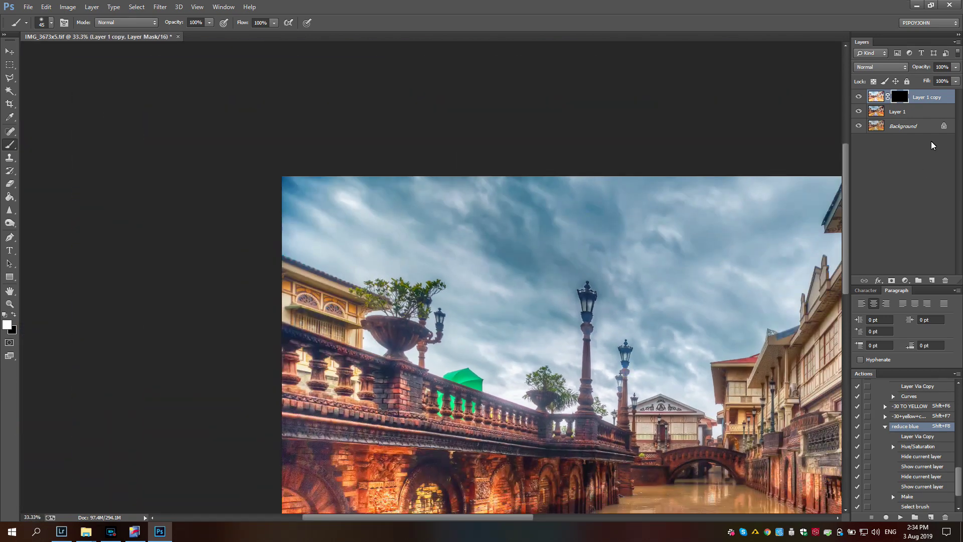
click(955, 68)
drag(955, 79, 933, 82)
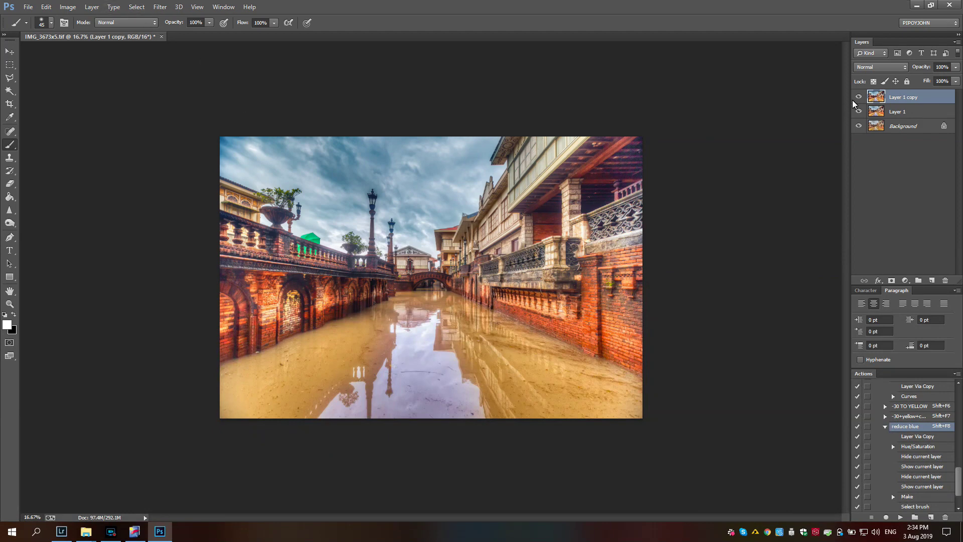
Step: Delete the extra copy layer, save the image as IMG_3673x5-Edit.tif, and close the document
key(Delete)
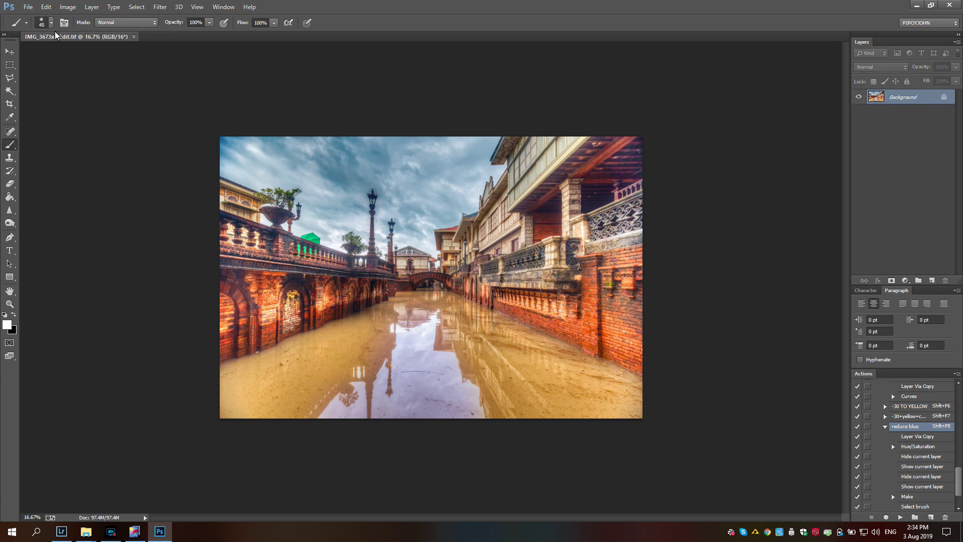
click(28, 7)
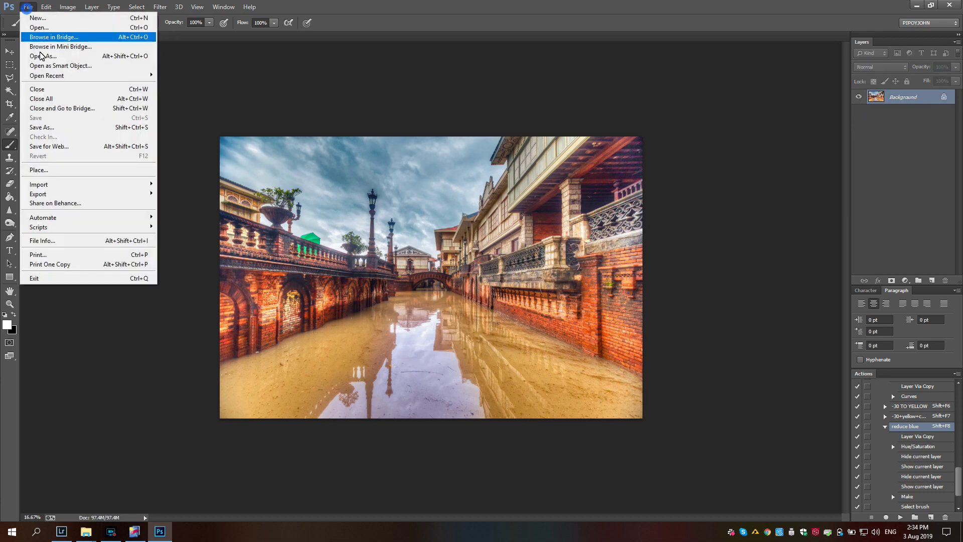
click(378, 66)
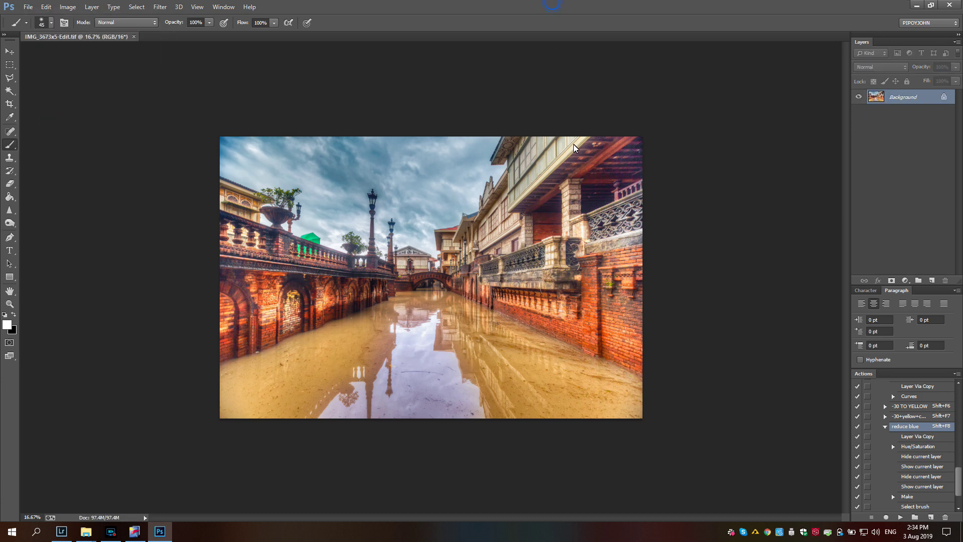
click(28, 7)
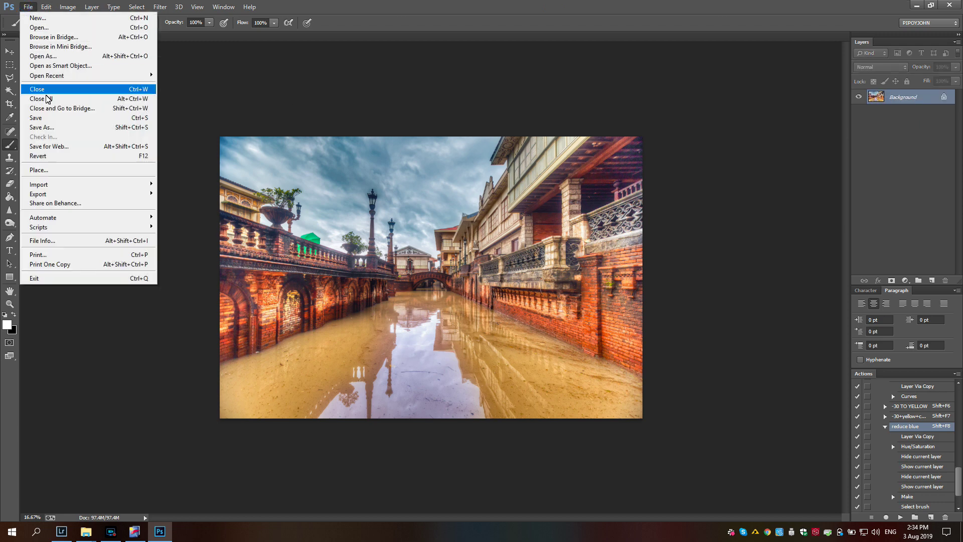
click(50, 120)
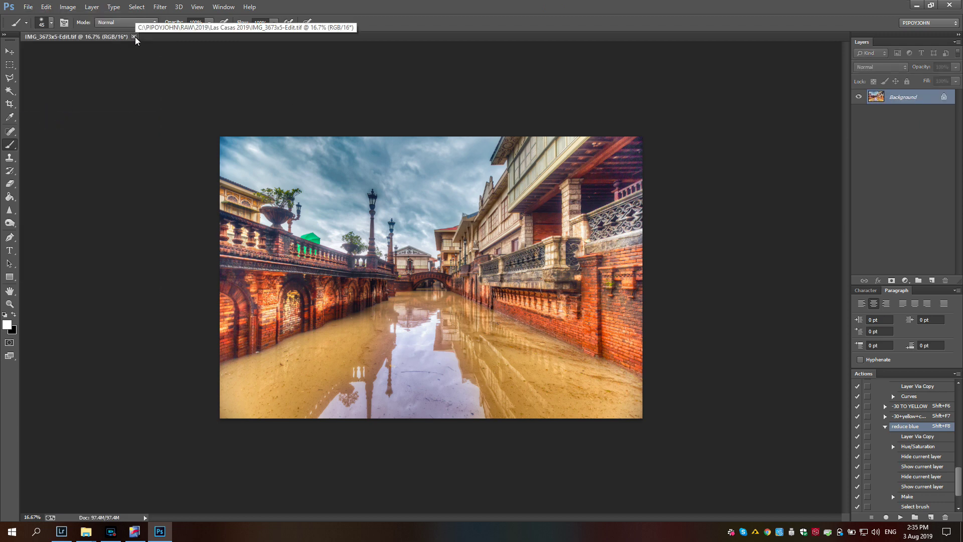
key(ctrl+w)
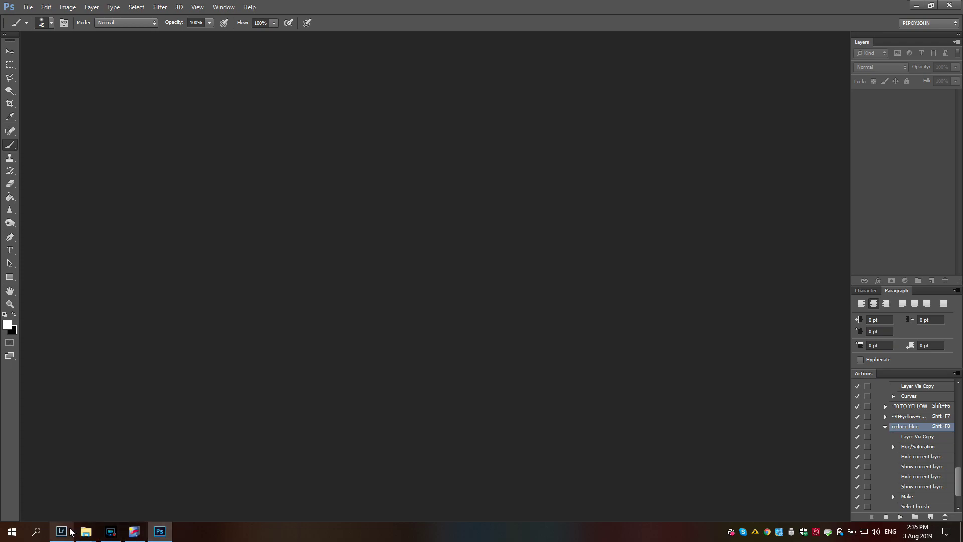
click(61, 531)
Step: Delete the unprocessed IMG_3673x5.tif from disk
key(Right)
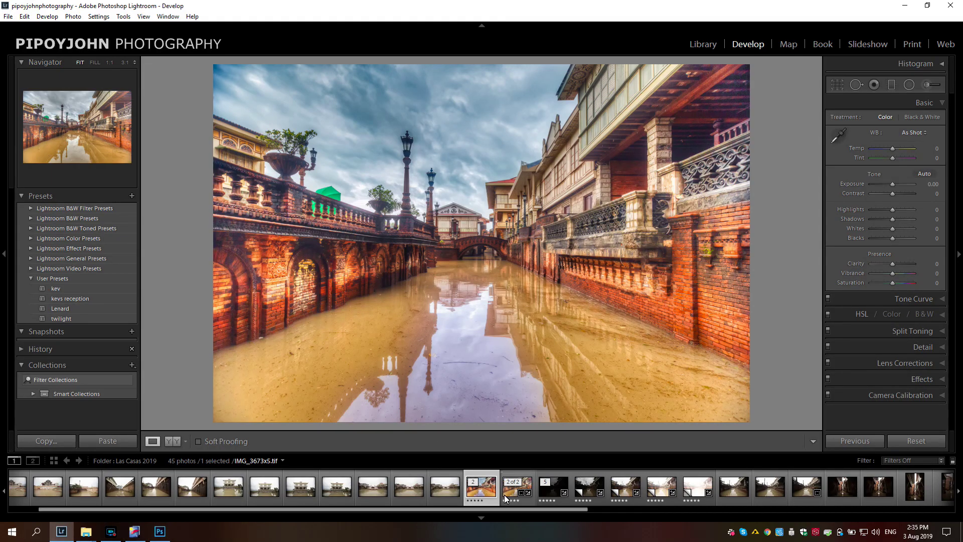
click(480, 497)
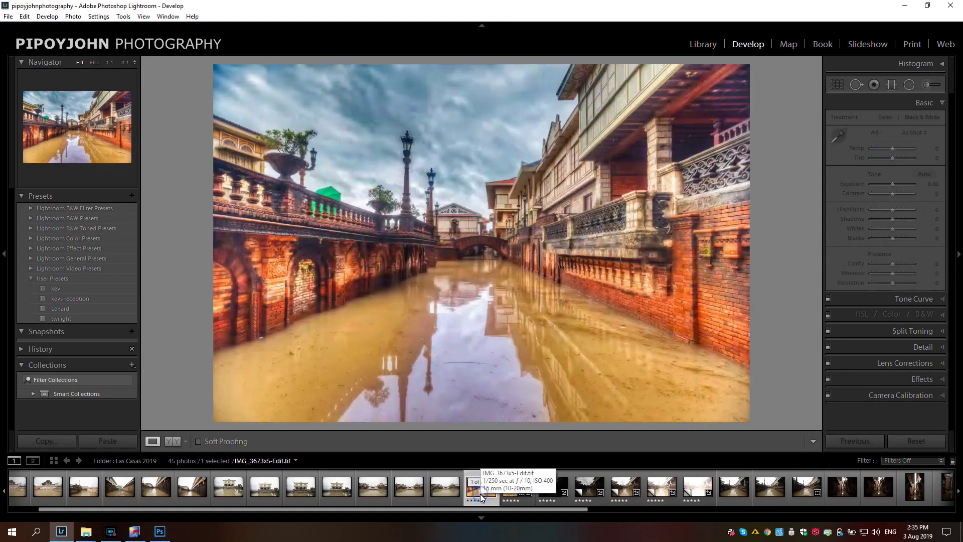
click(506, 496)
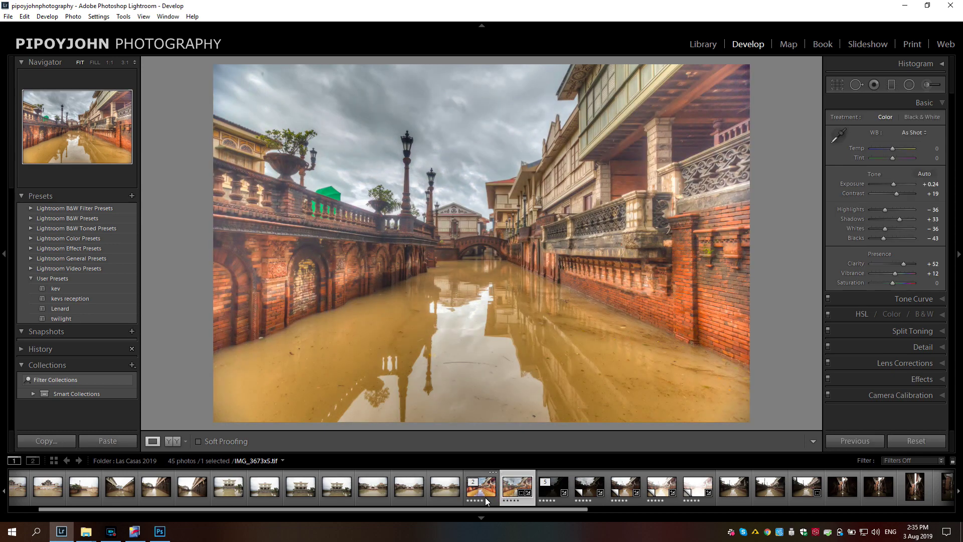
click(494, 497)
click(507, 493)
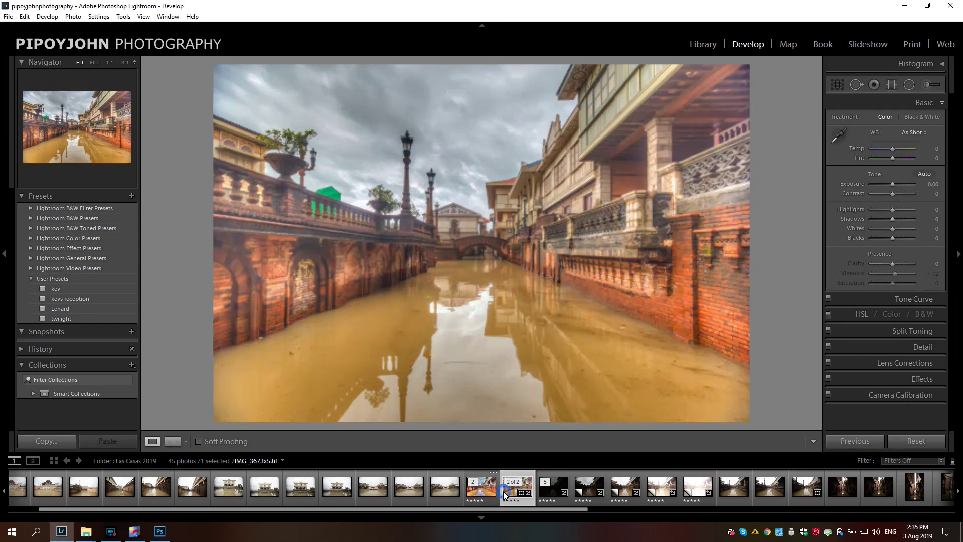
right_click(500, 500)
click(523, 471)
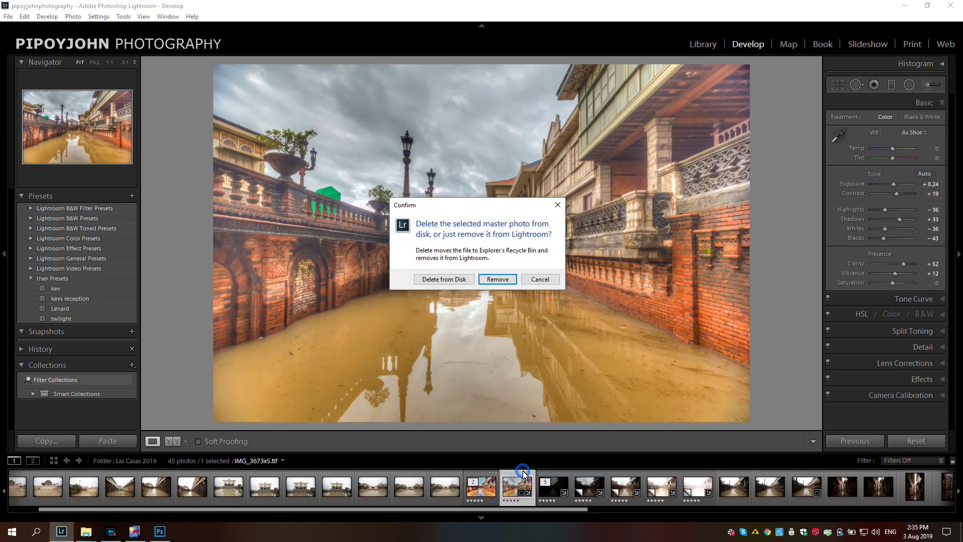
click(441, 279)
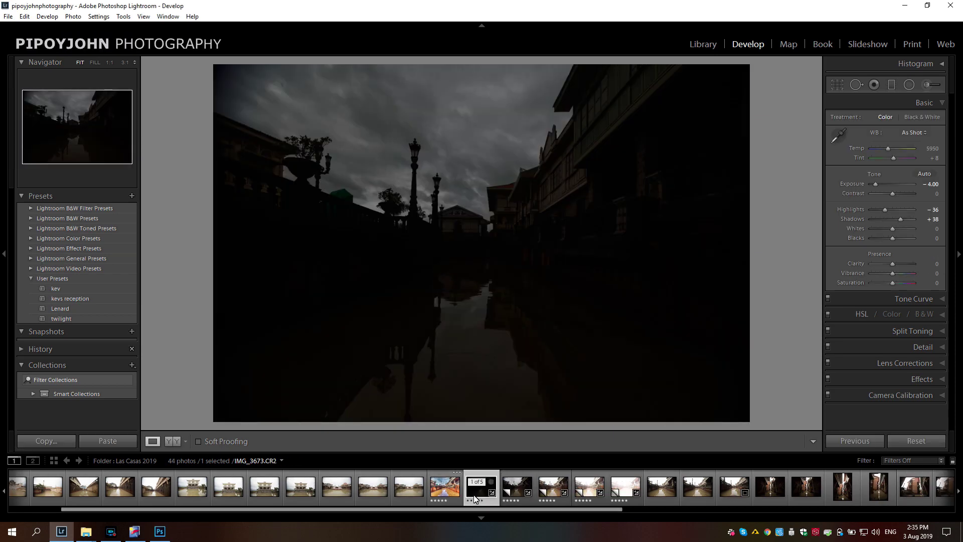
Step: Remove the four virtual copies, reset the raw file, and select IMG_3673x5-Edit.tif
click(509, 496)
shift+click(627, 501)
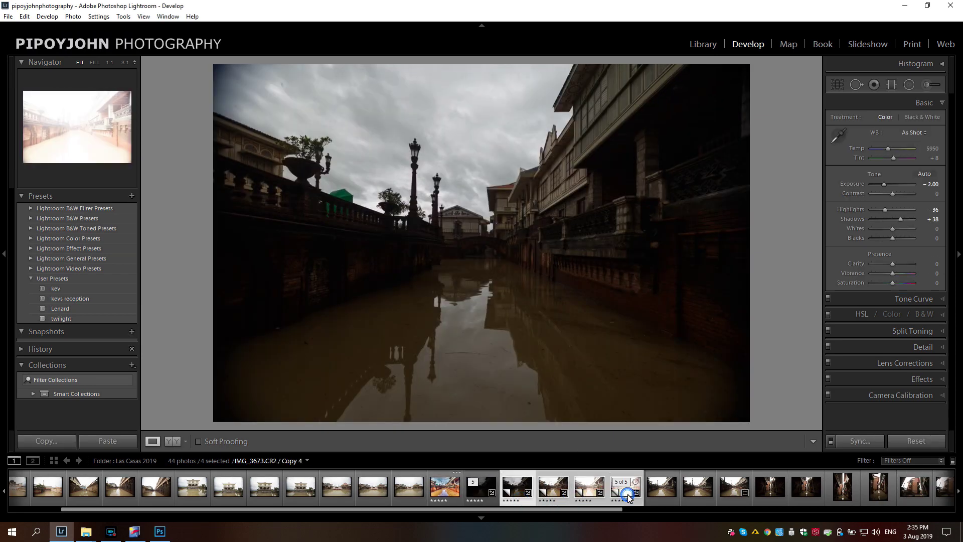
right_click(551, 494)
click(574, 465)
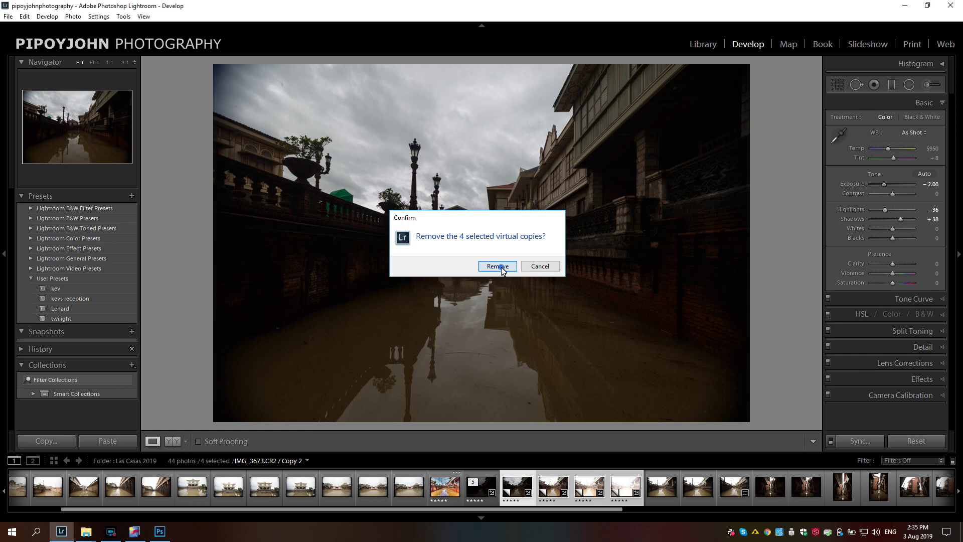
click(499, 267)
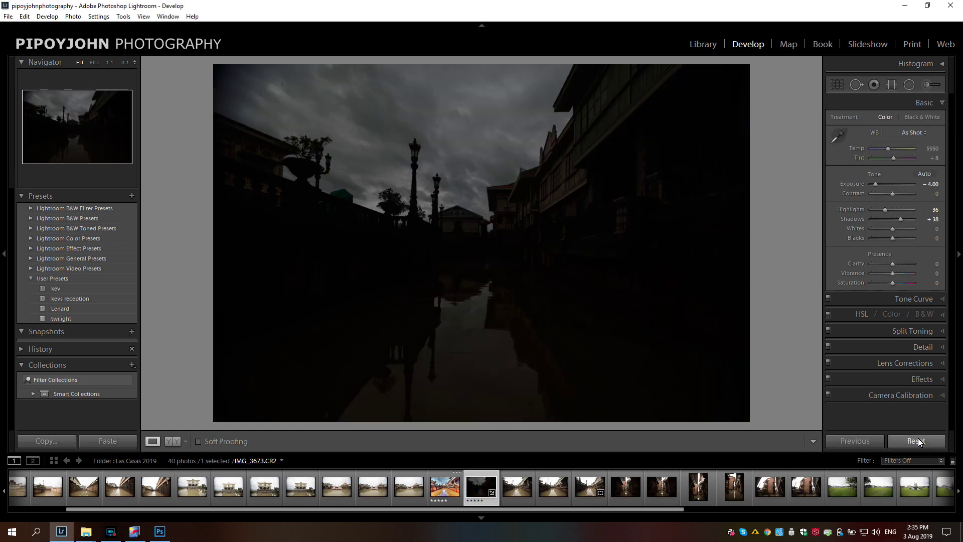
click(916, 441)
click(443, 494)
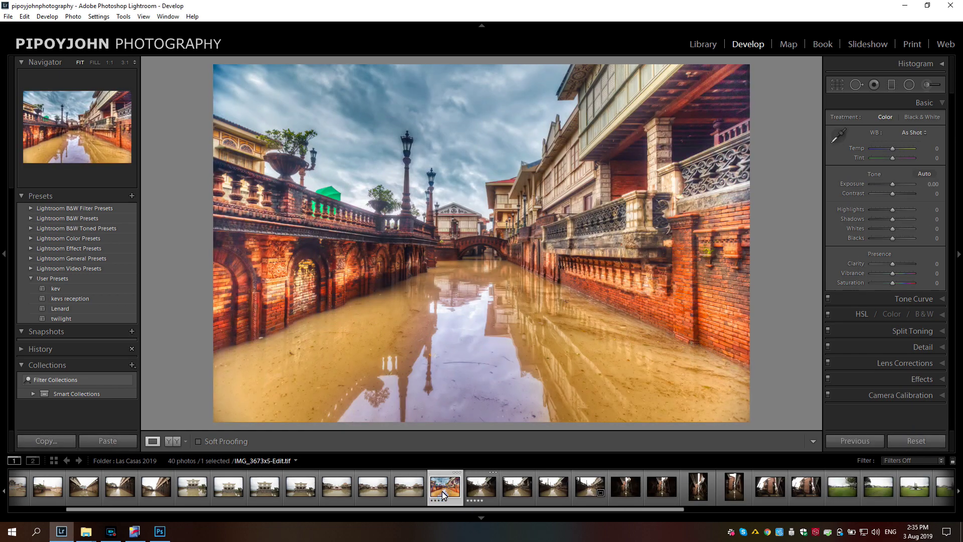
Step: Set Highlights −52, Clarity +31 and Saturation −7, then compare with the original
key(r)
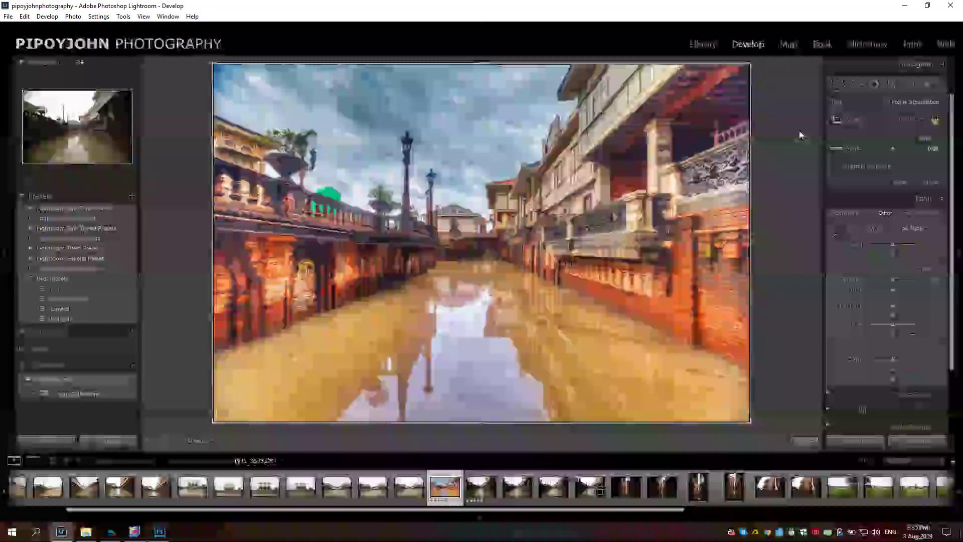
key(r)
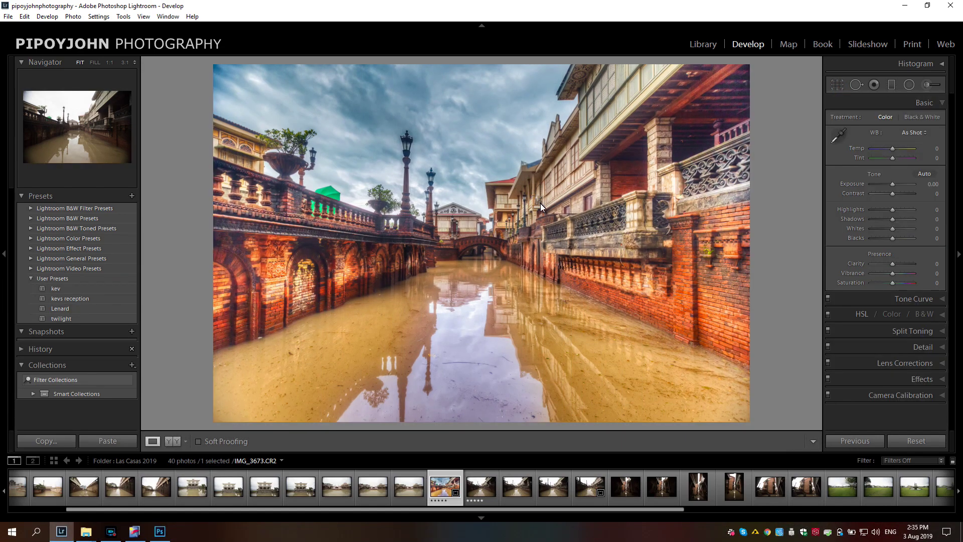
mouse_move(892, 209)
mouse_down()
mouse_move(881, 209)
mouse_move(908, 224)
mouse_up()
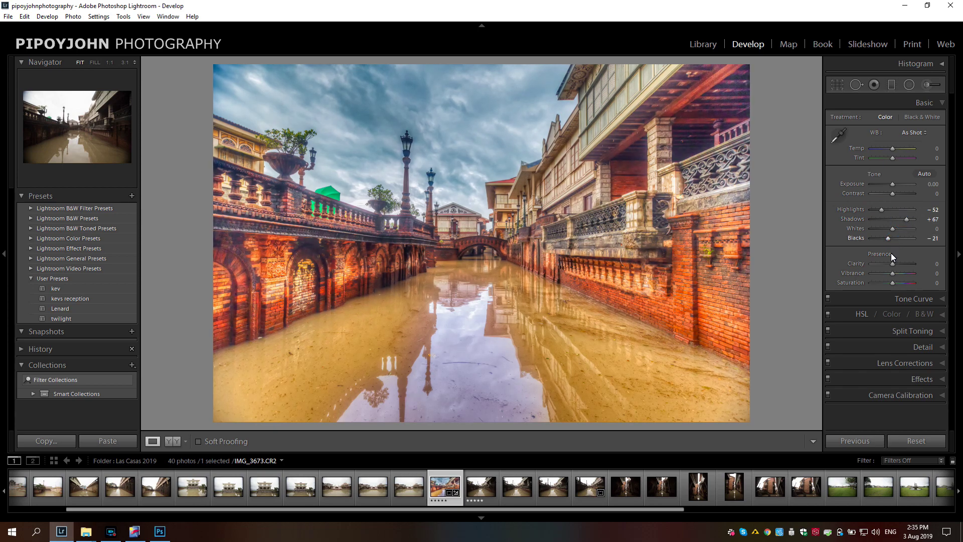
drag(893, 263, 900, 263)
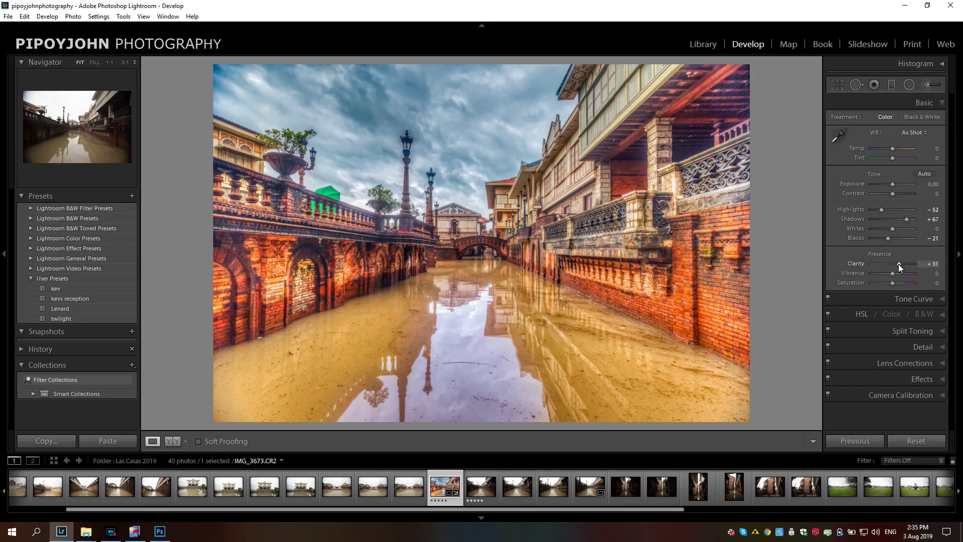
drag(894, 283, 893, 285)
click(172, 441)
click(153, 440)
Step: Set Contrast +5 and Exposure +0.20, then compare with the original
drag(893, 198, 894, 184)
click(931, 186)
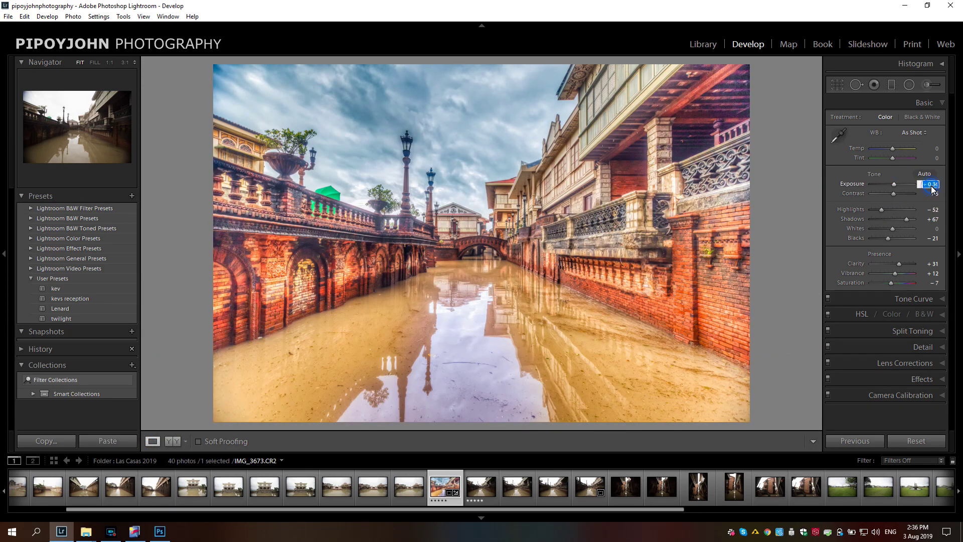
text(0.2)
key(Return)
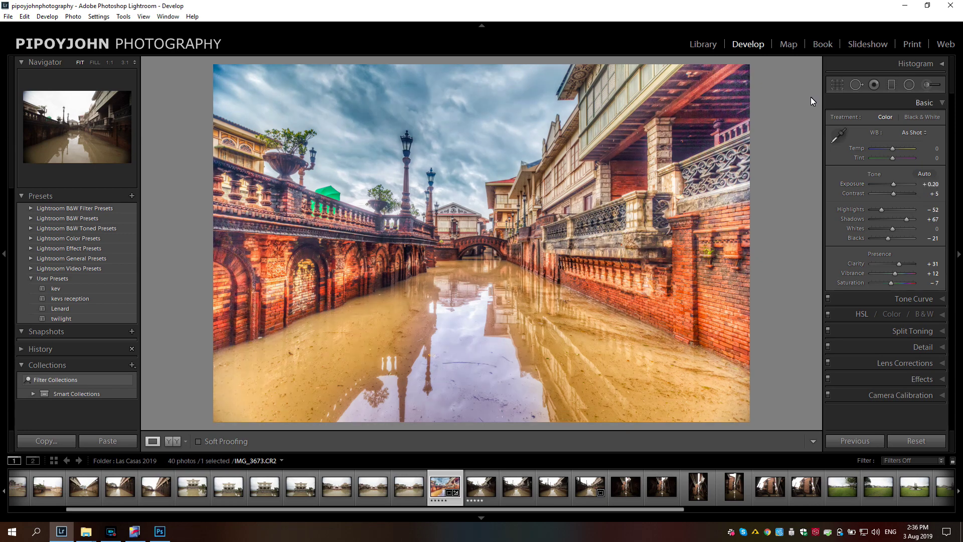
click(172, 442)
click(153, 441)
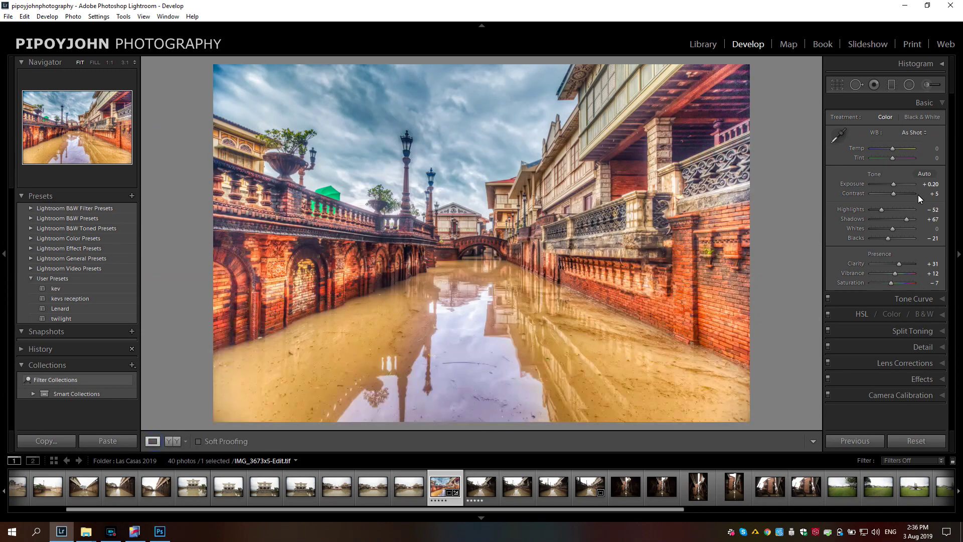
Step: In HSL Luminance, darken the blue sky and set orange luminance to -9
click(941, 107)
click(867, 134)
click(906, 149)
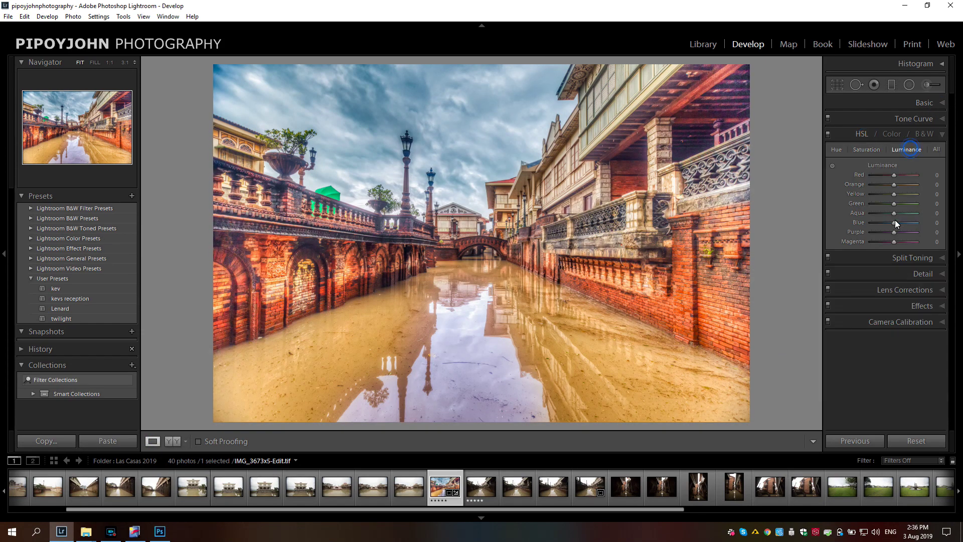
drag(880, 226, 879, 202)
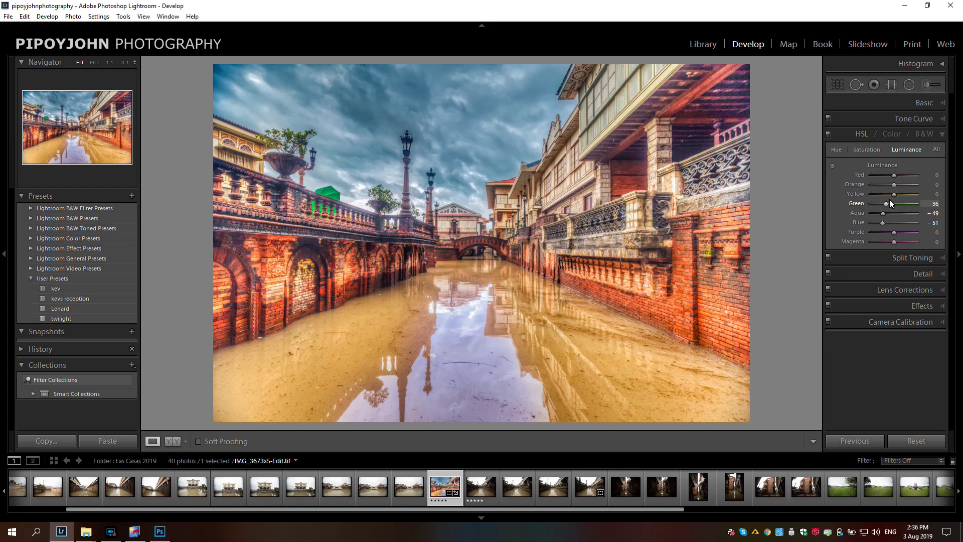
drag(894, 185, 892, 185)
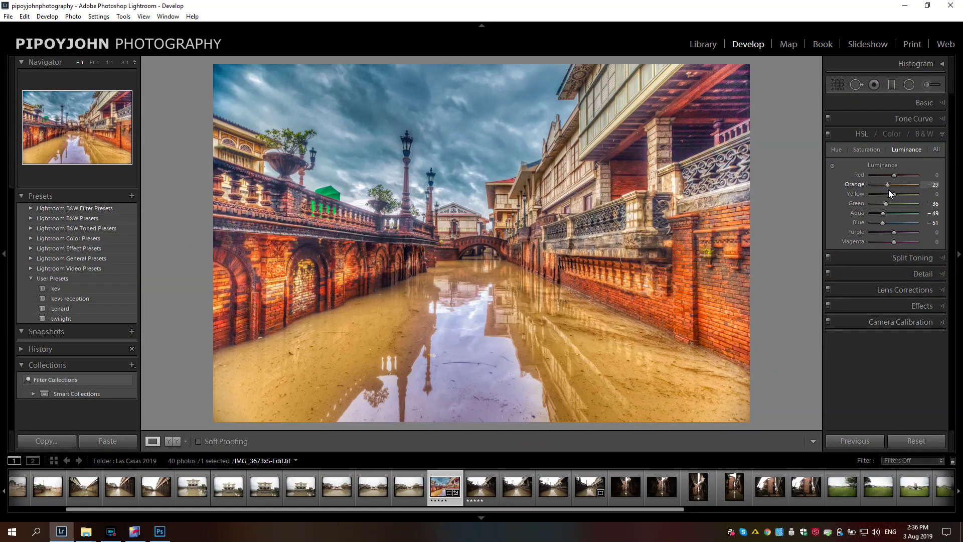
mouse_move(886, 190)
mouse_down()
mouse_move(907, 203)
mouse_move(890, 179)
mouse_up()
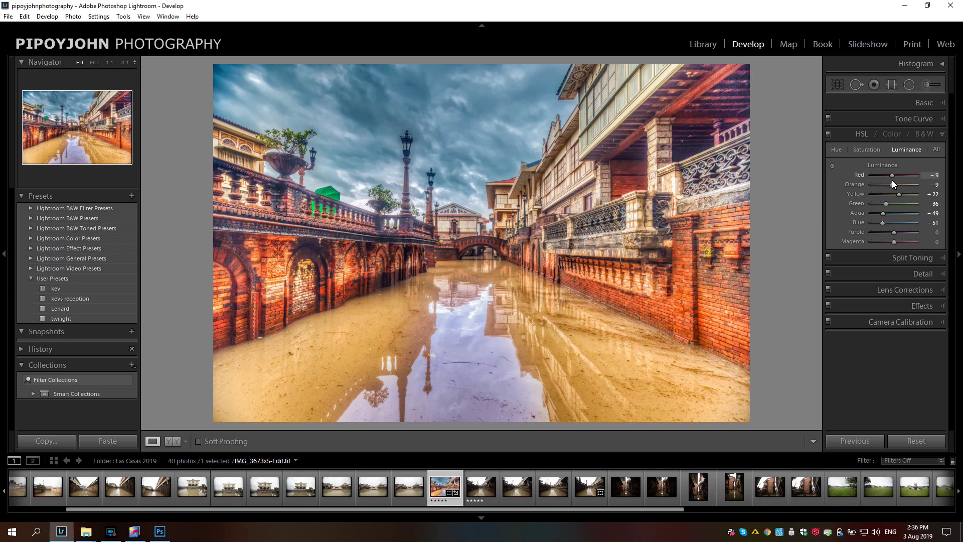
Step: Shift the green, orange and yellow hues, pulling yellows toward orange-brown
click(833, 150)
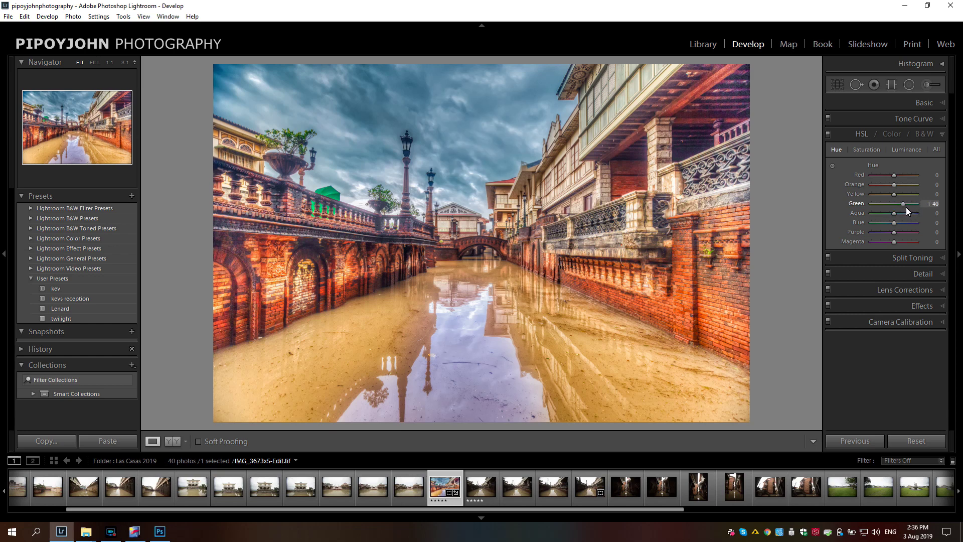
mouse_move(910, 210)
mouse_down()
mouse_move(900, 226)
mouse_move(887, 221)
mouse_move(900, 215)
mouse_move(885, 216)
mouse_move(897, 216)
mouse_up()
drag(893, 186, 886, 188)
drag(893, 194, 878, 197)
drag(903, 207, 887, 206)
Step: Set orange saturation to +2 and boost blue to +33, then view before and after
click(866, 149)
drag(894, 185, 886, 187)
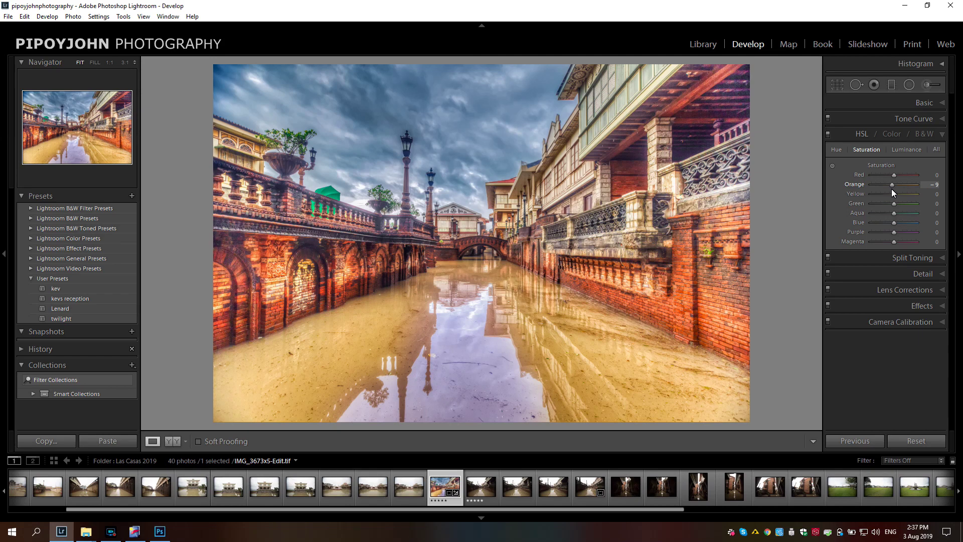
mouse_move(893, 189)
mouse_down()
mouse_move(870, 194)
mouse_move(886, 199)
mouse_move(872, 176)
mouse_move(893, 187)
mouse_up()
drag(894, 224, 904, 225)
click(174, 441)
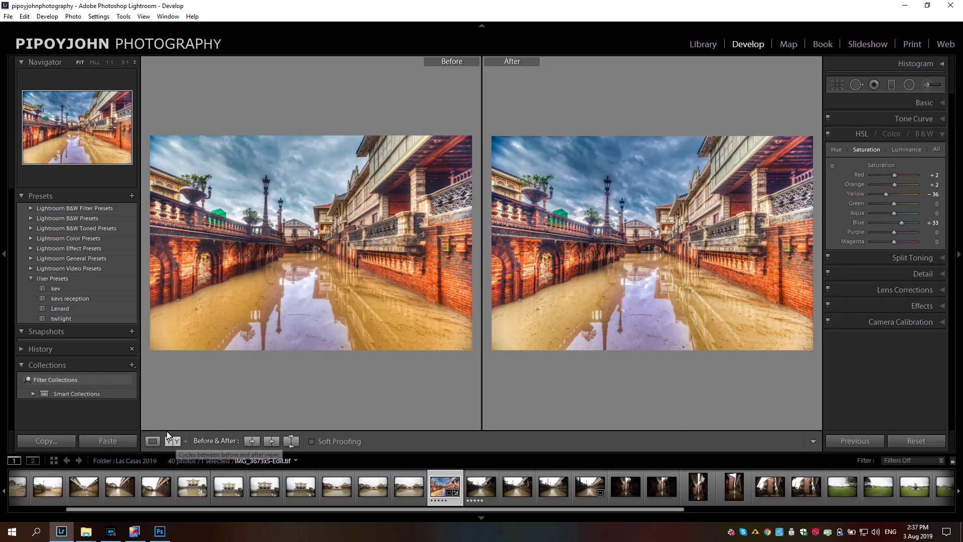
Step: Inspect the balcony at 100% and apply Sharpening Amount 29 and Luminance noise reduction 5
click(154, 441)
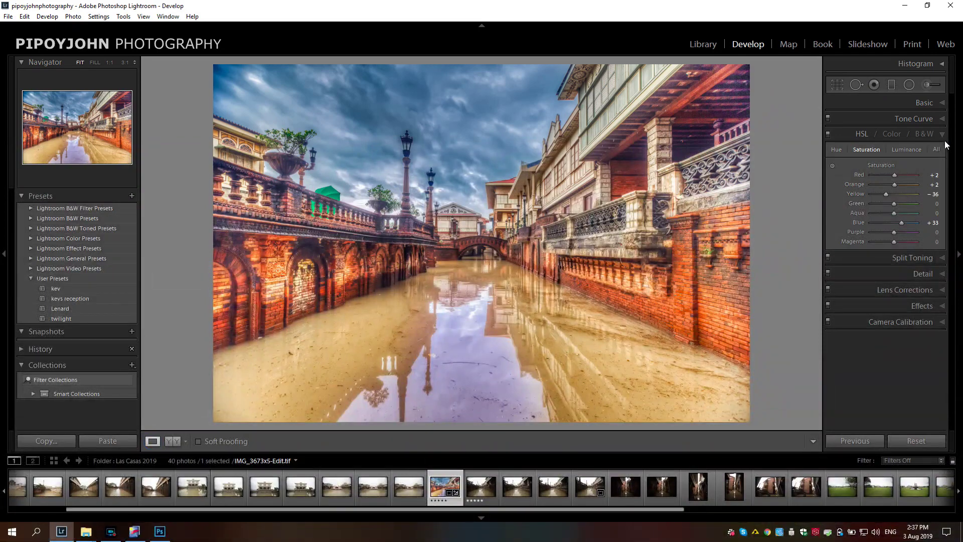
click(943, 131)
click(699, 140)
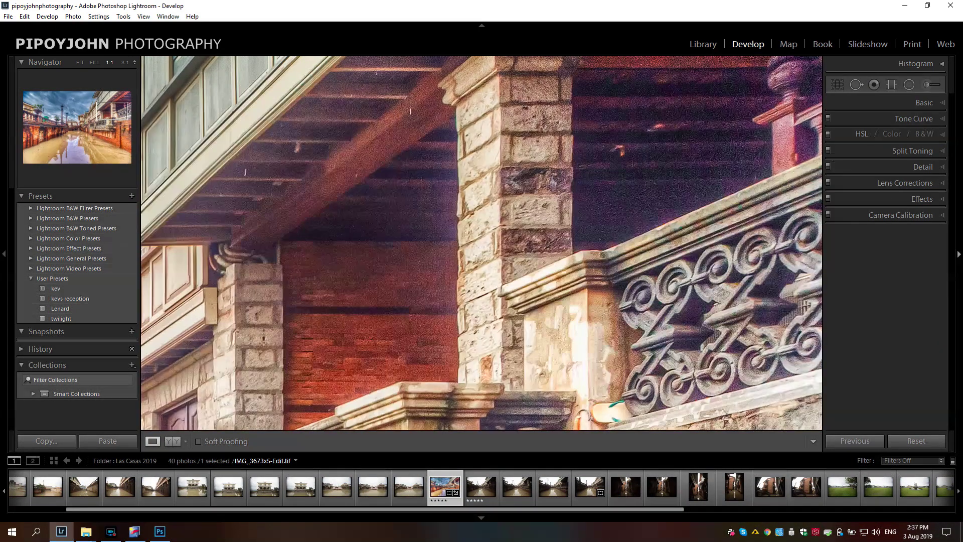
drag(452, 290, 682, 201)
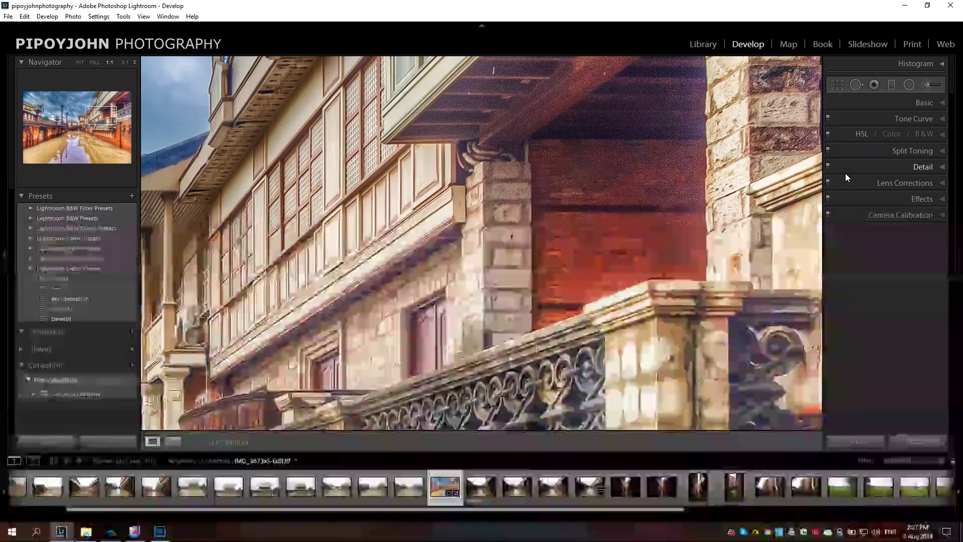
click(940, 167)
click(880, 286)
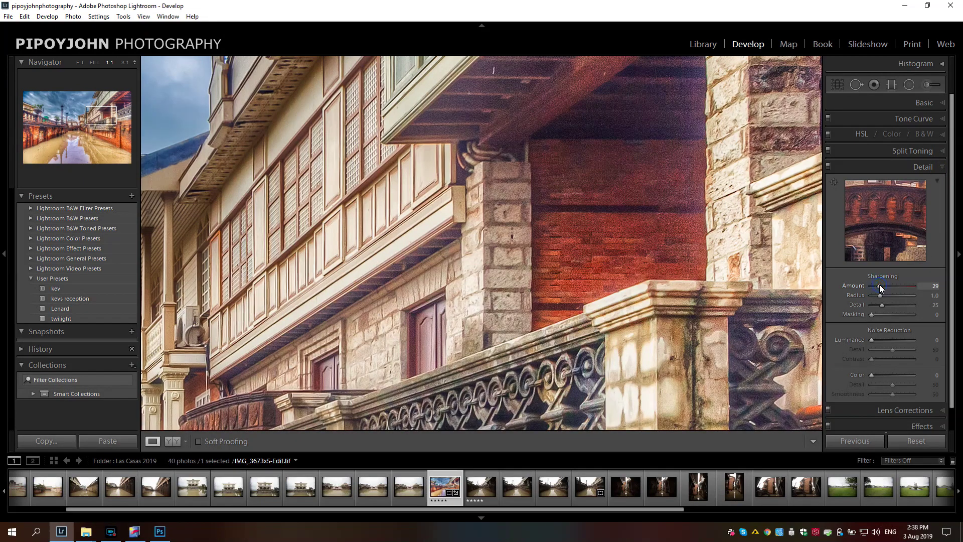
click(873, 340)
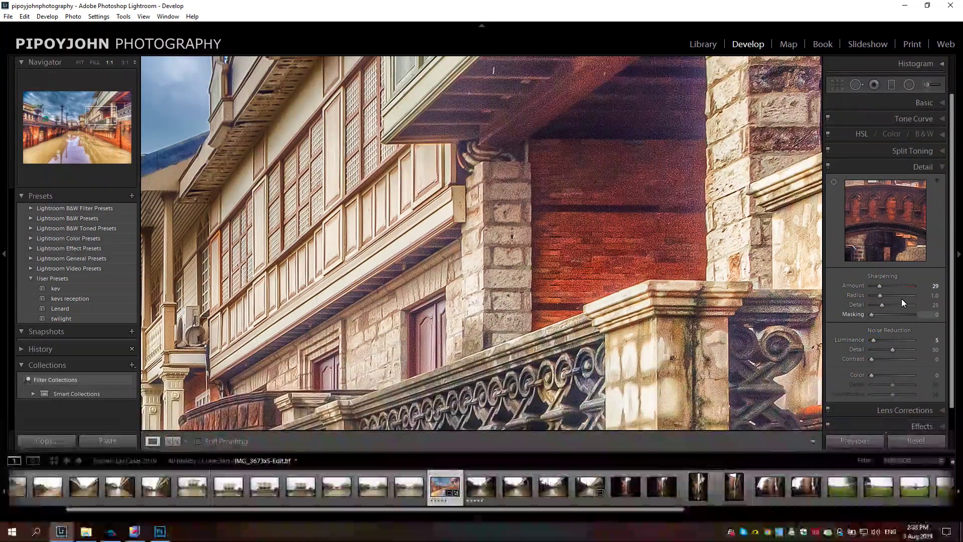
Step: Compare the edit before/after and against the raw IMG_3673.CR2, then check the crop
click(631, 199)
click(940, 167)
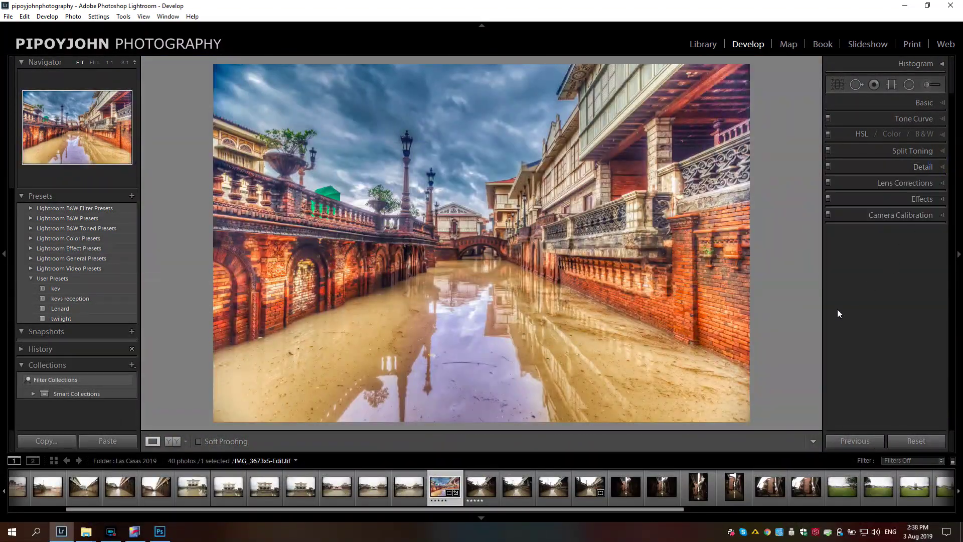
click(940, 104)
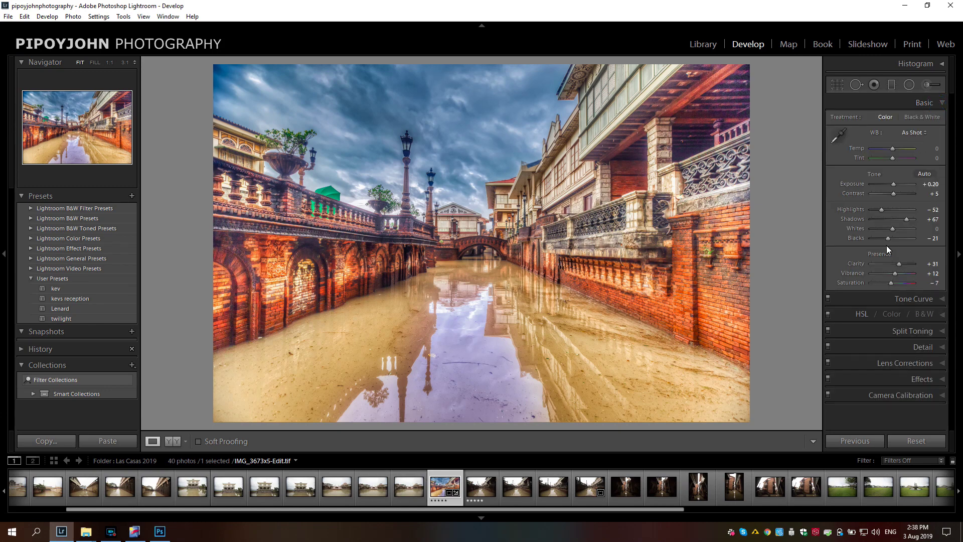
click(172, 440)
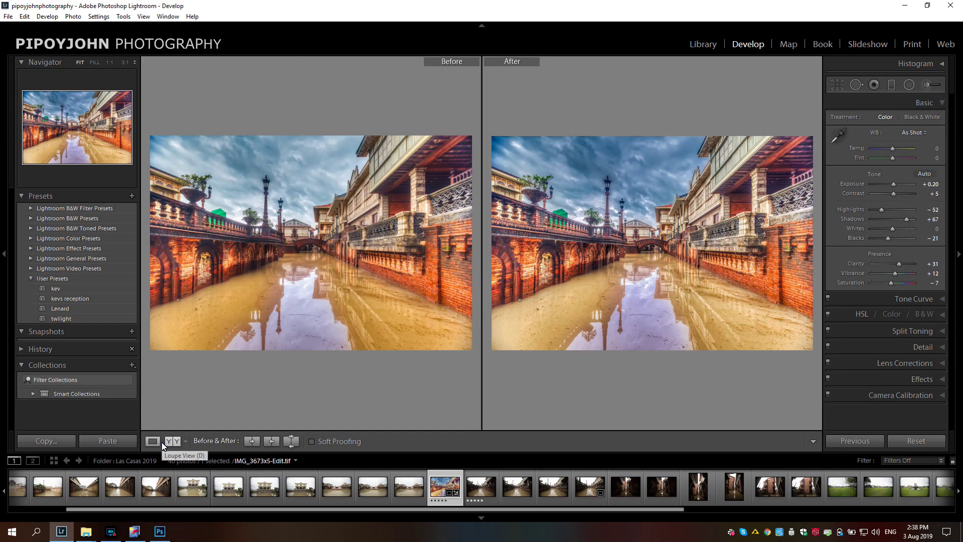
click(158, 444)
click(470, 492)
key(Left)
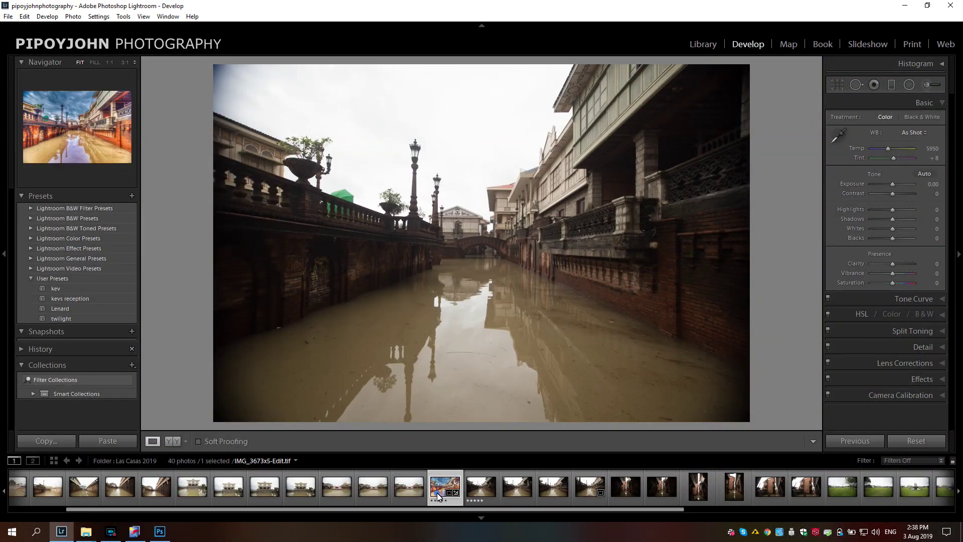
click(837, 84)
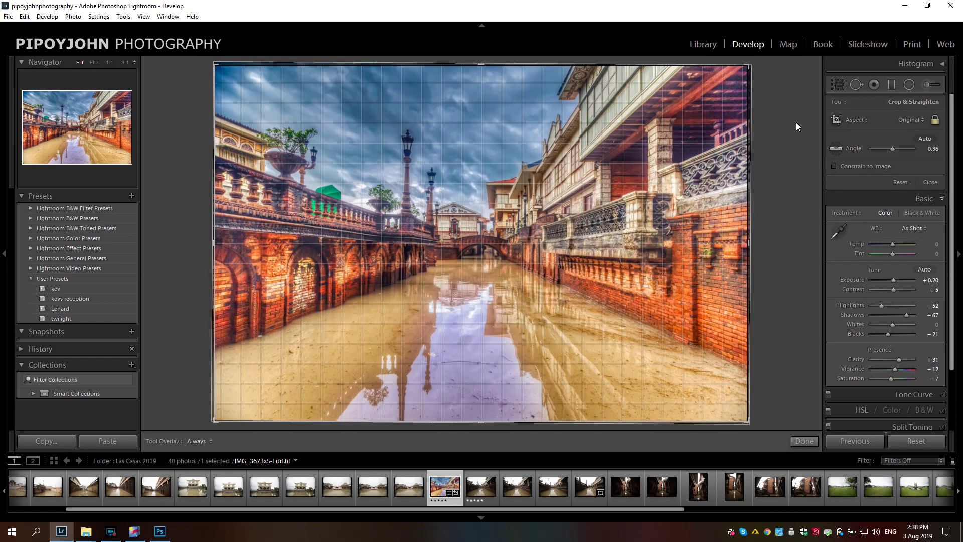
double_click(618, 213)
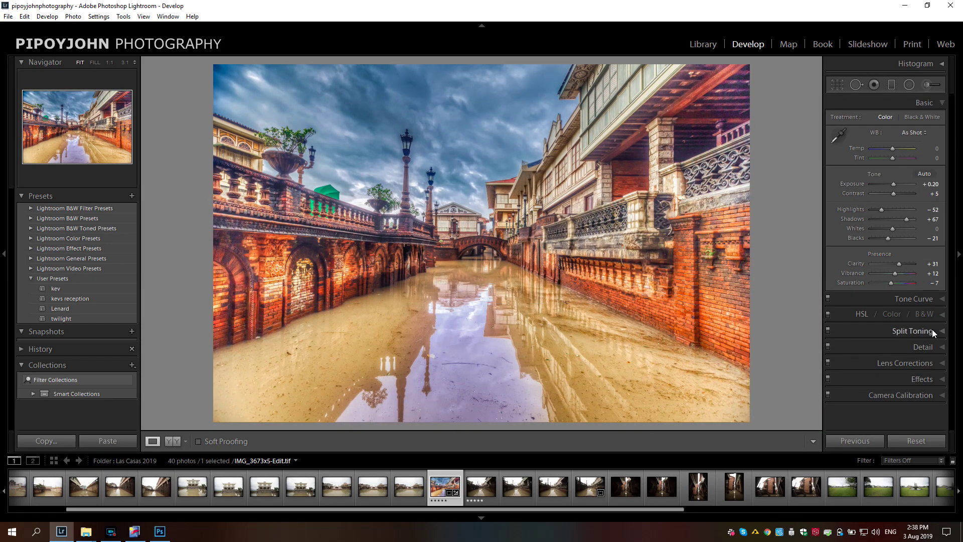
Step: Try a post-crop vignette around -31 with adjusted midpoint and feather, toggling it to preview
click(927, 363)
click(937, 182)
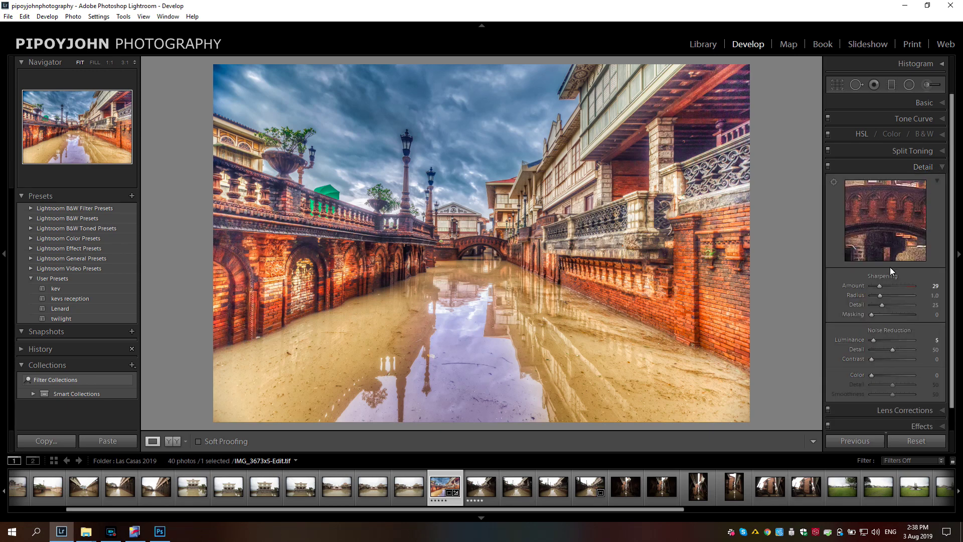
click(925, 166)
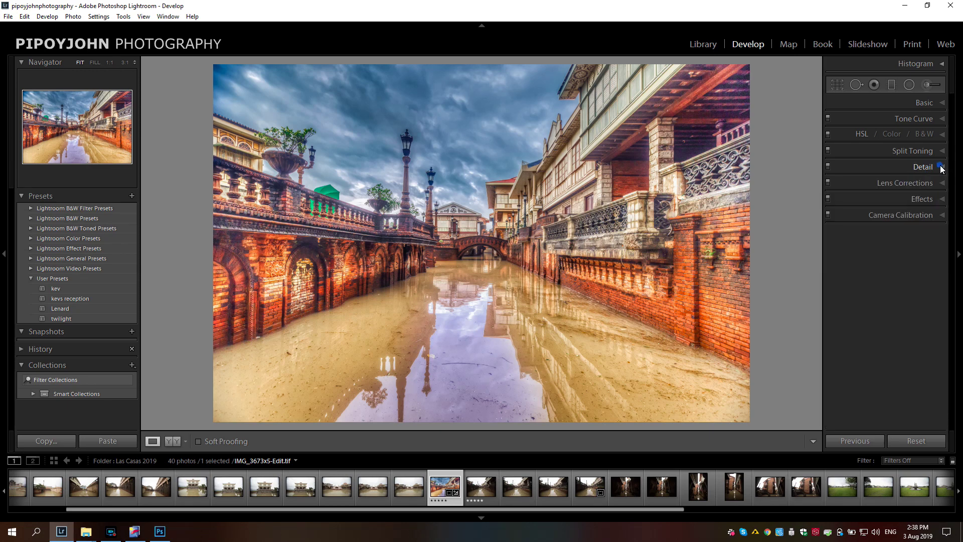
click(928, 200)
click(879, 235)
mouse_move(892, 263)
mouse_down()
mouse_move(871, 263)
mouse_move(888, 237)
mouse_move(930, 270)
mouse_up()
drag(887, 235, 875, 245)
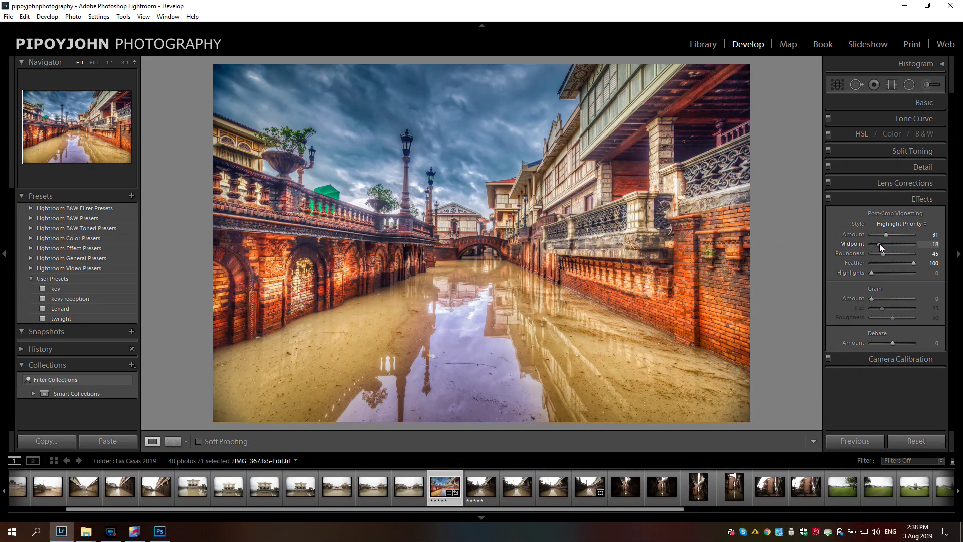
click(828, 200)
click(828, 199)
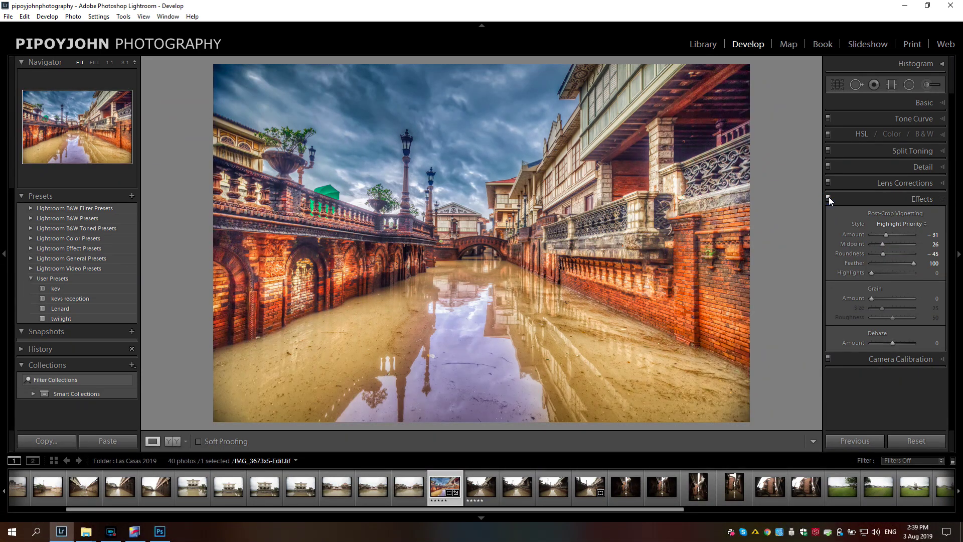
Step: Reset and settle the highlight-priority vignette at Amount -19, Midpoint 36, Feather 100, then compare before/after
double_click(884, 234)
click(922, 199)
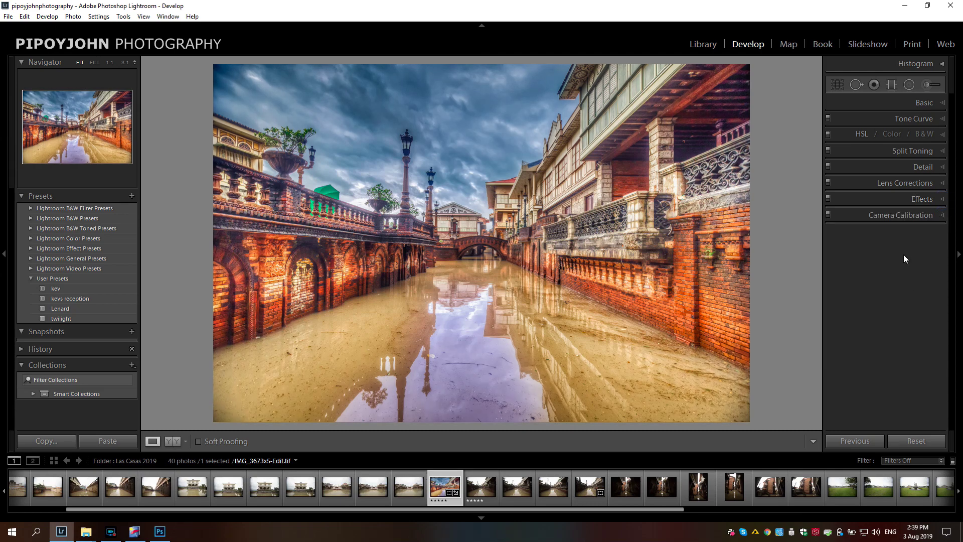
click(926, 200)
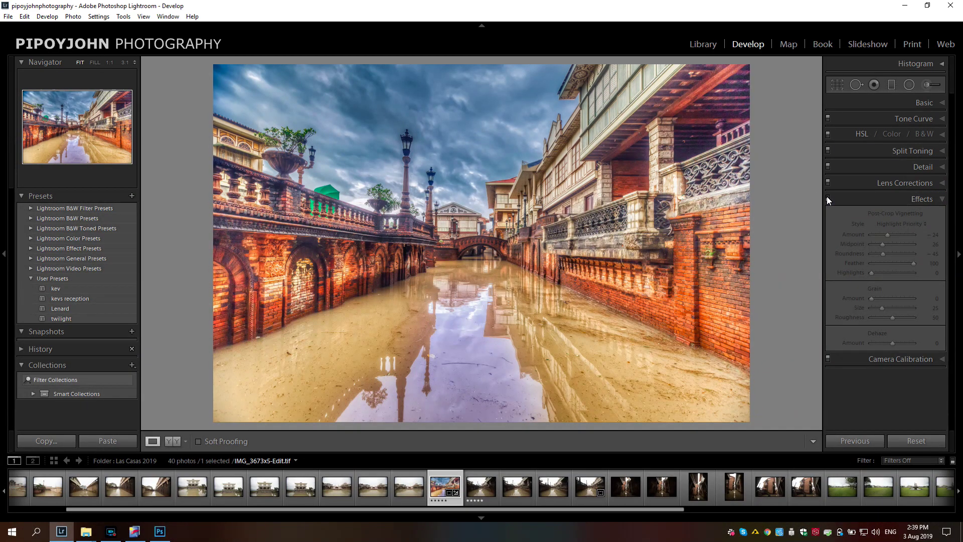
click(827, 199)
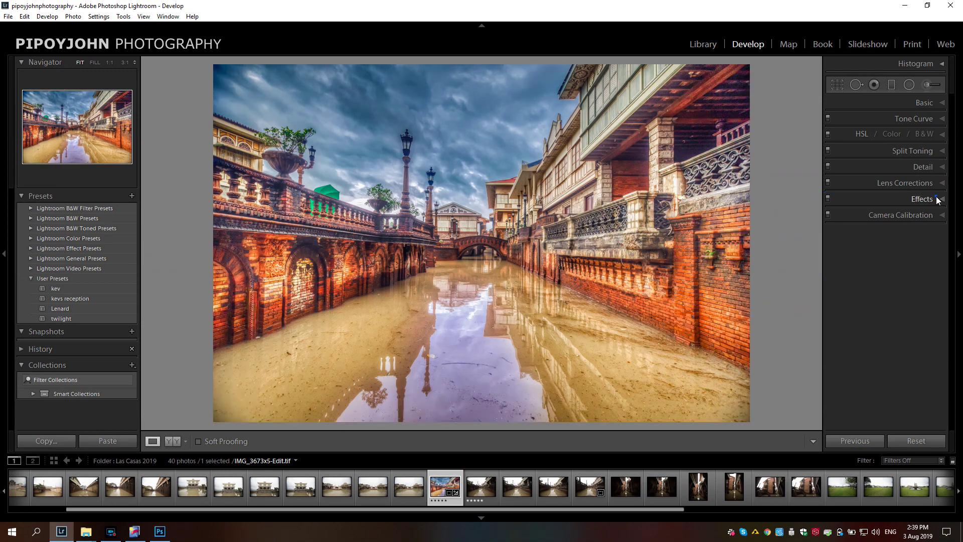
drag(884, 236, 874, 243)
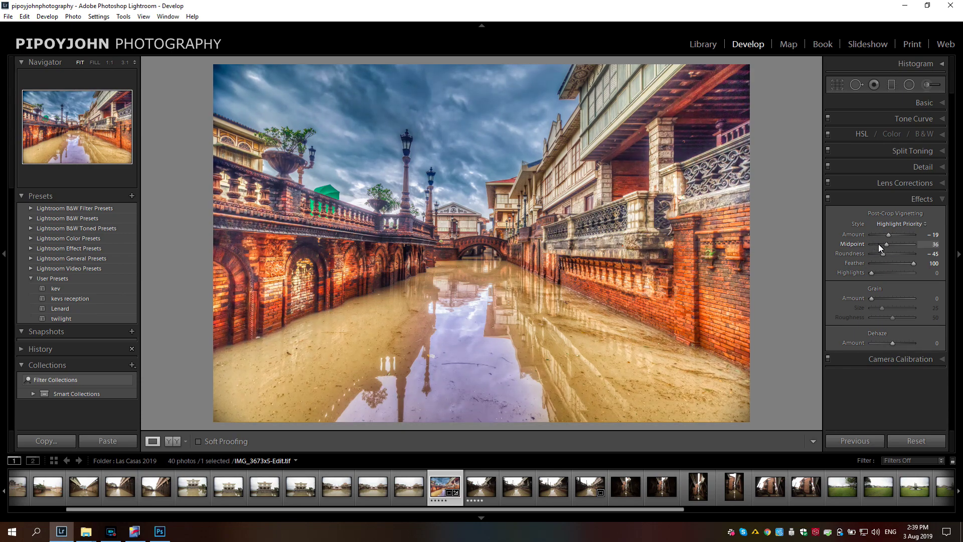
drag(874, 241, 871, 239)
click(928, 199)
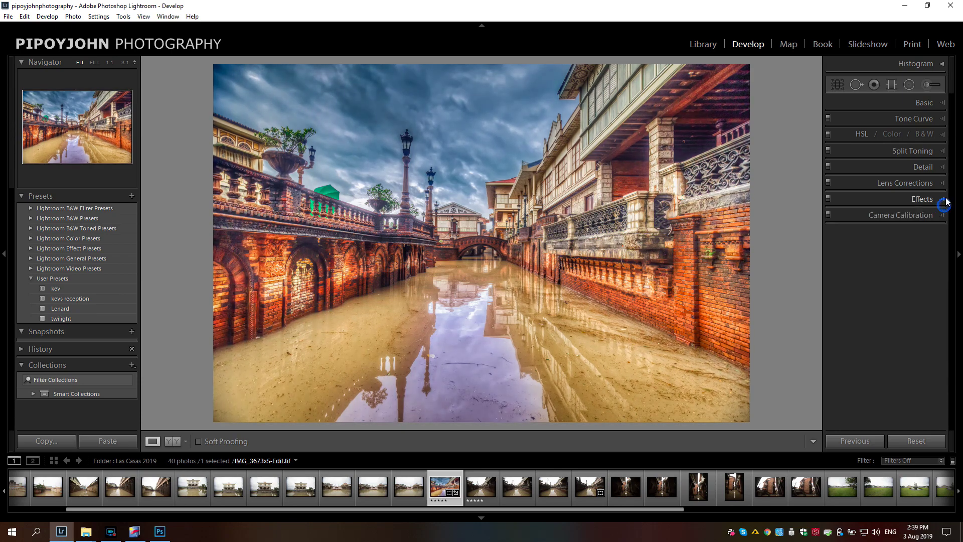
click(924, 103)
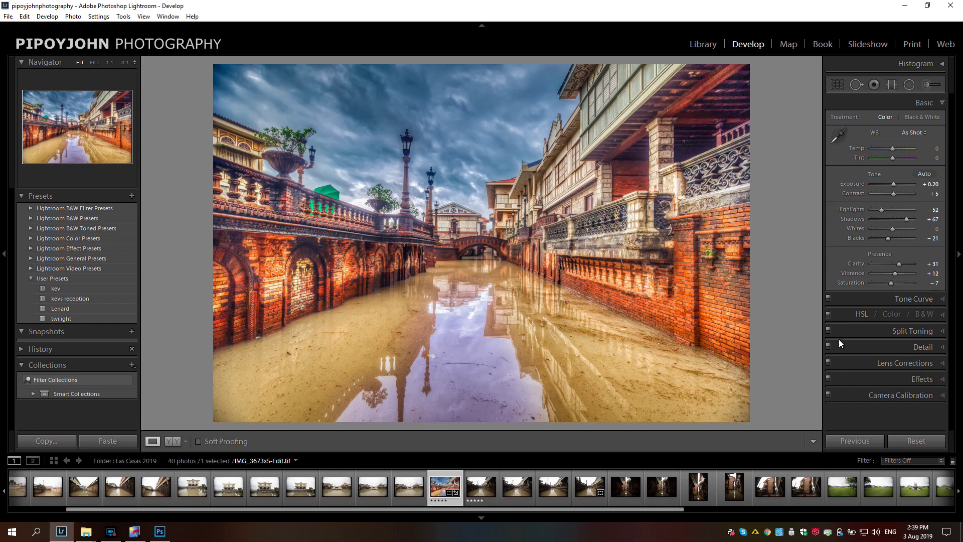
click(172, 441)
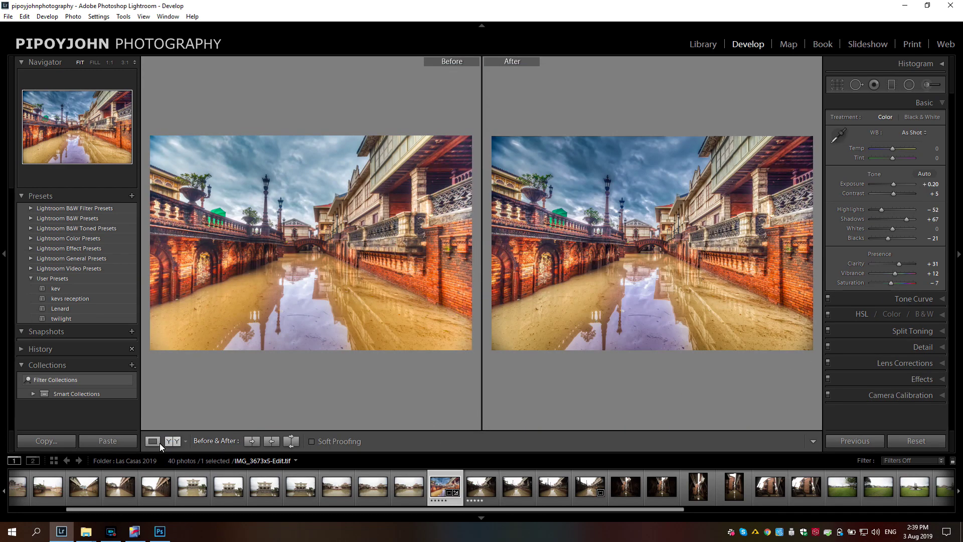
Step: Compare raw IMG_3673.CR2 and the HDR edit side by side with all panels hidden
click(153, 440)
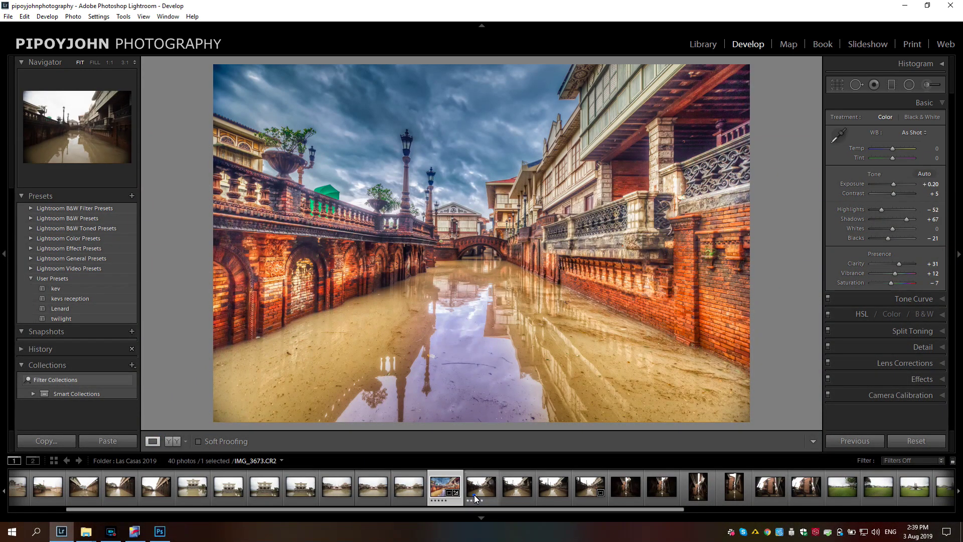
click(473, 489)
ctrl+click(429, 494)
key(c)
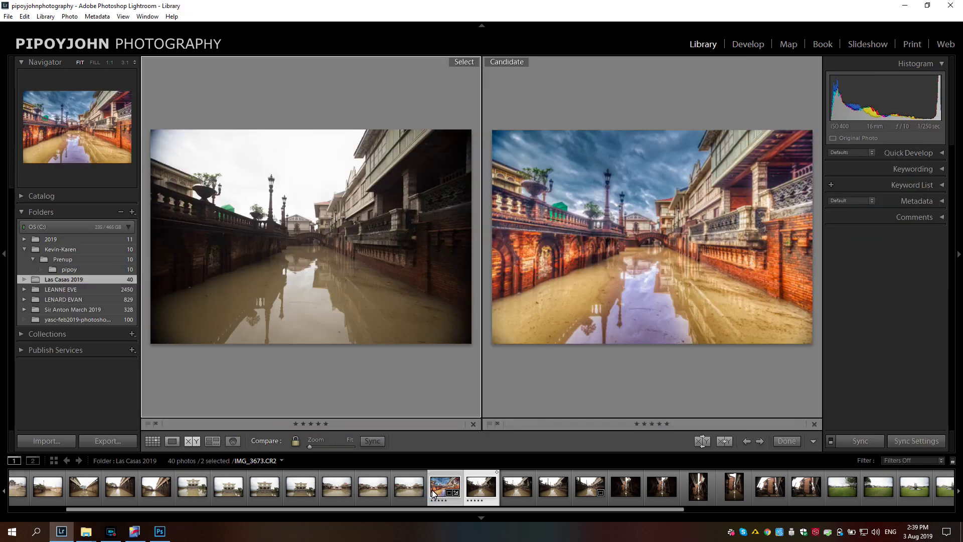
click(482, 26)
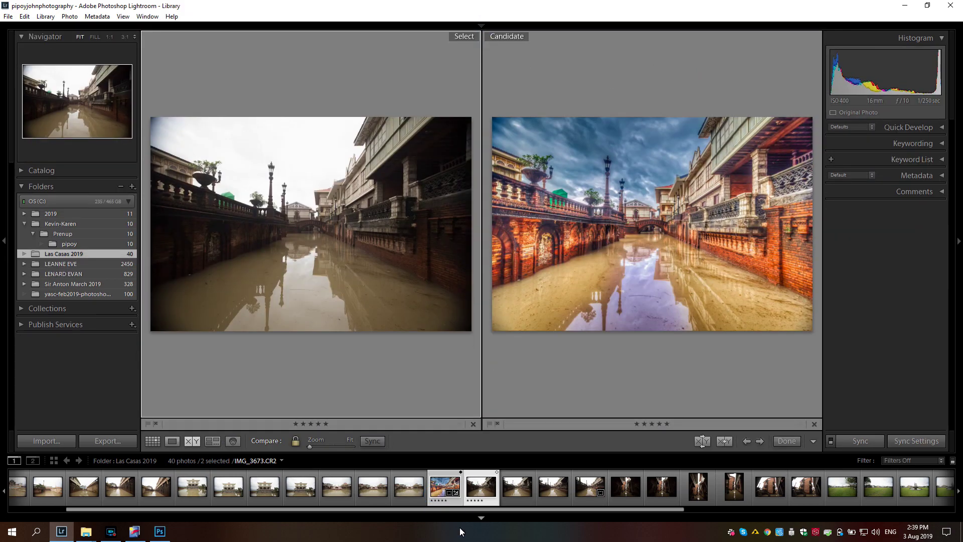
click(481, 517)
click(4, 271)
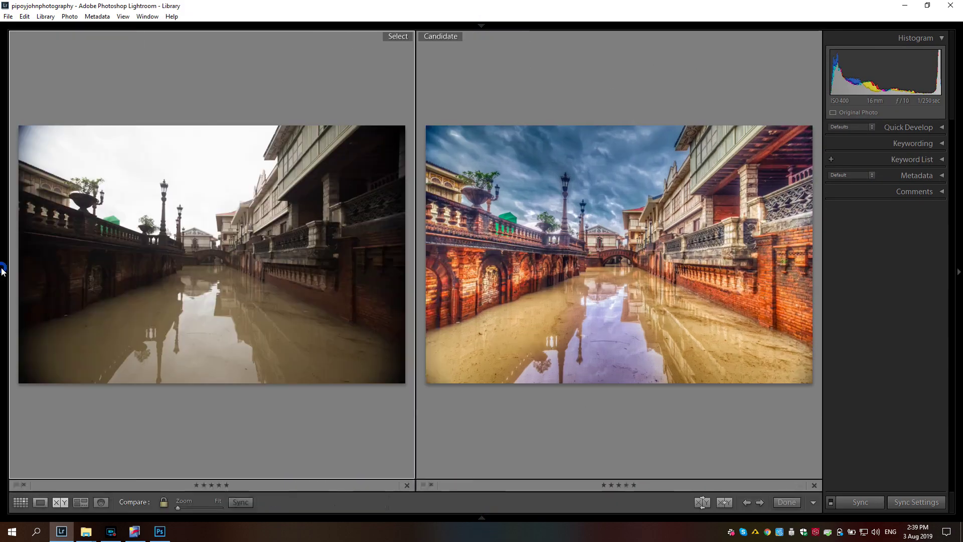
click(959, 259)
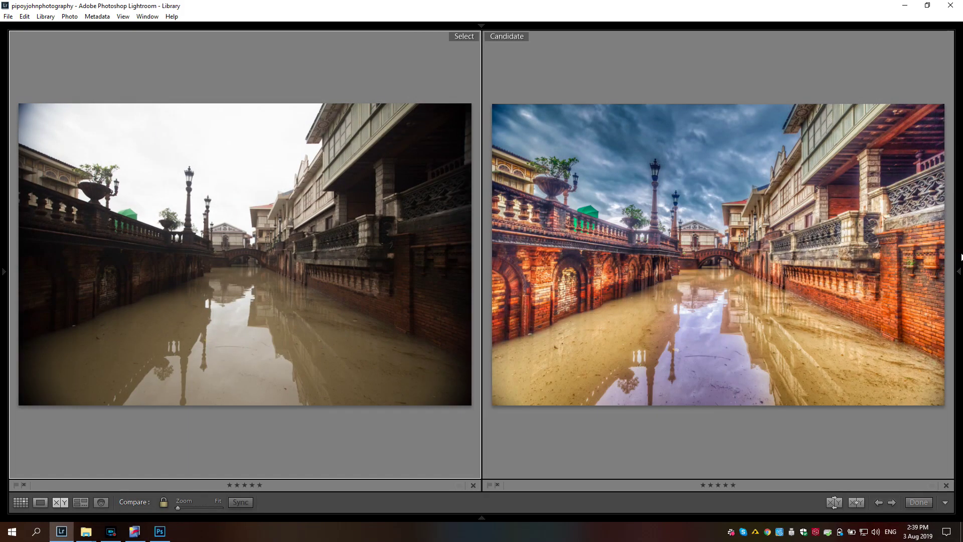
Step: Dim the lights and zoom both photos to compare brick detail up close
key(l)
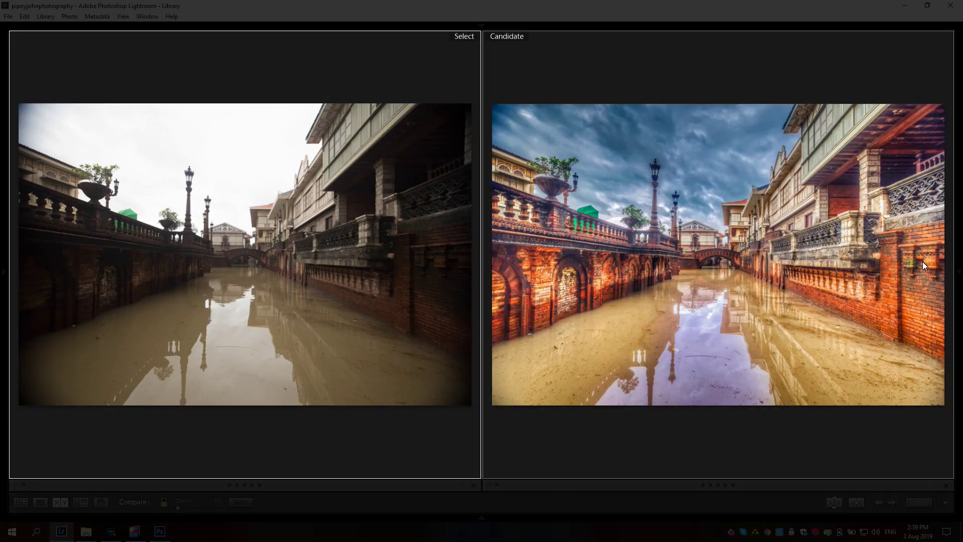
click(715, 245)
click(715, 249)
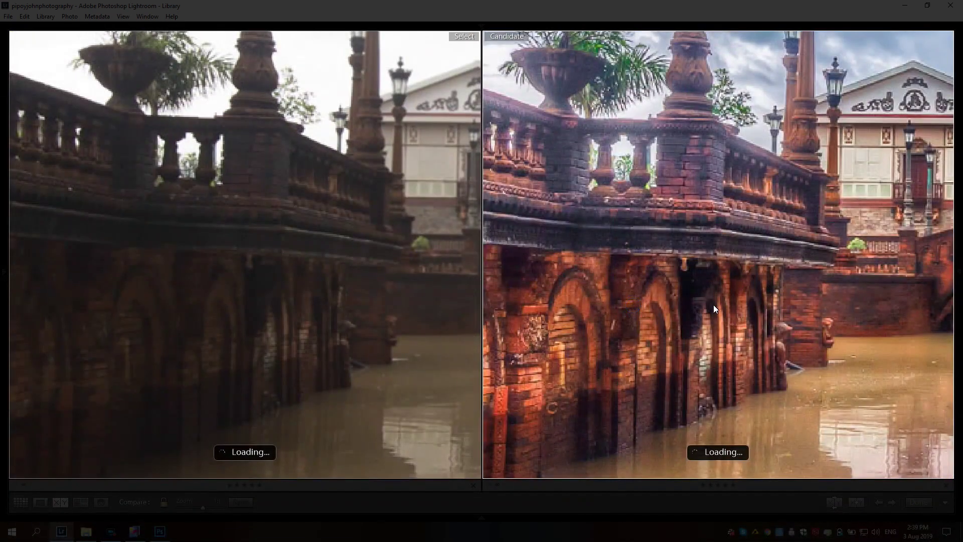
click(713, 305)
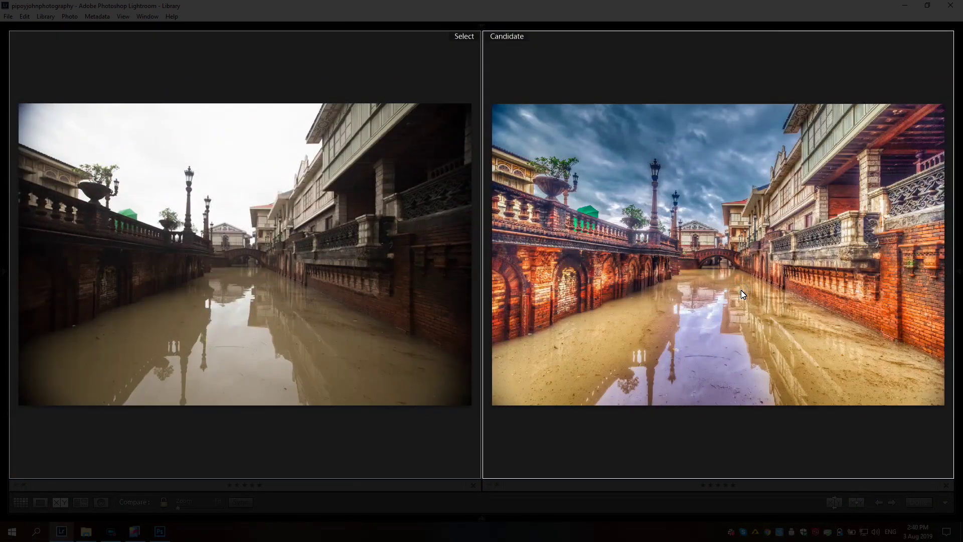
click(656, 275)
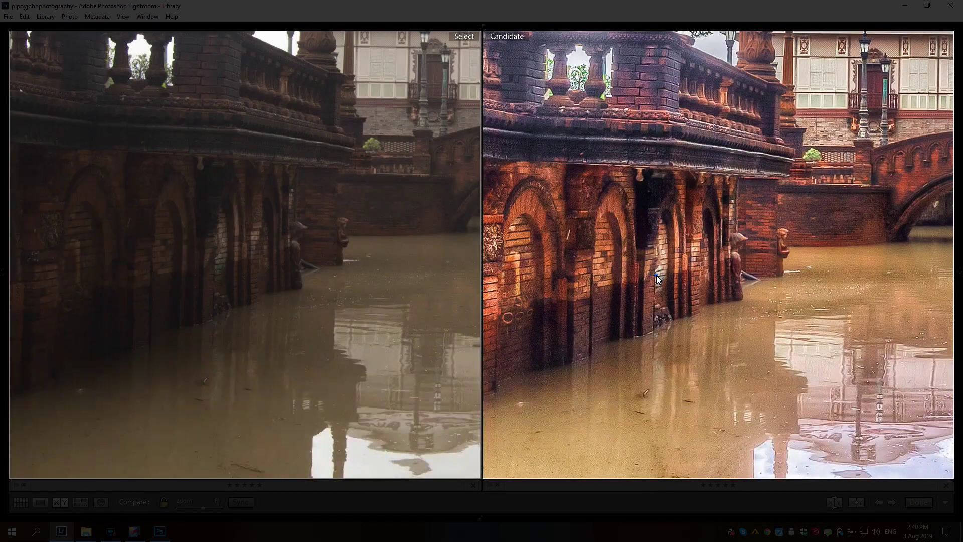
click(656, 274)
key(l)
key(l)
Step: Restore the filmstrip, module bar and side panels, and switch to Develop
click(481, 517)
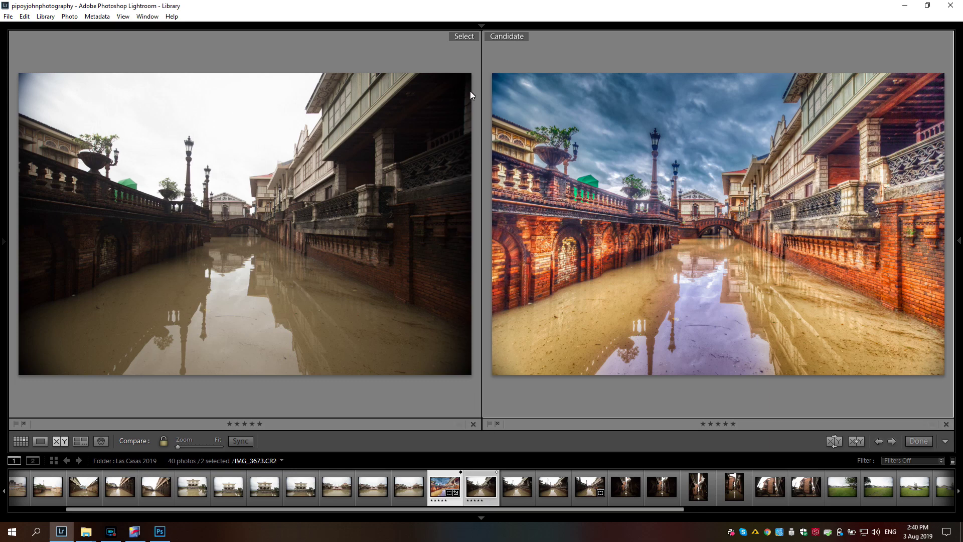
click(488, 26)
click(958, 240)
click(4, 241)
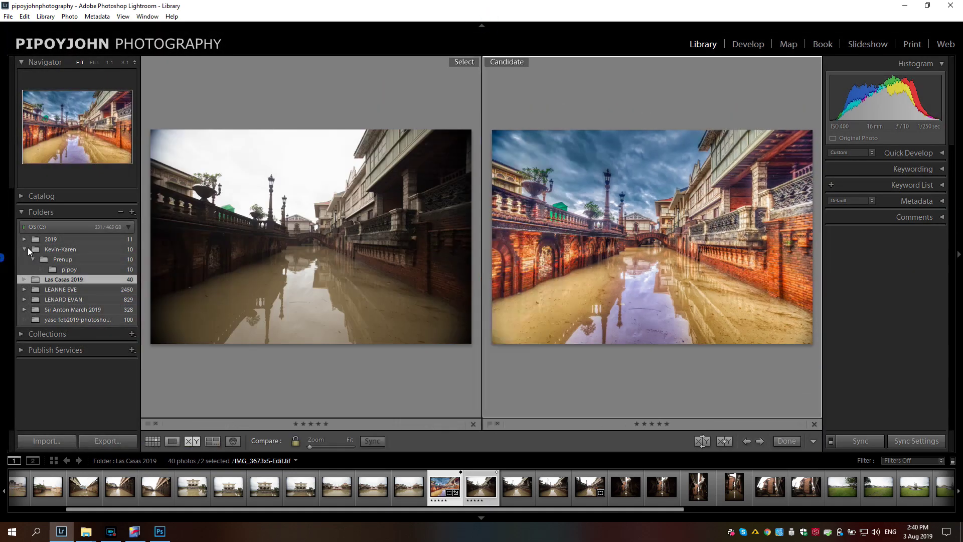
click(748, 44)
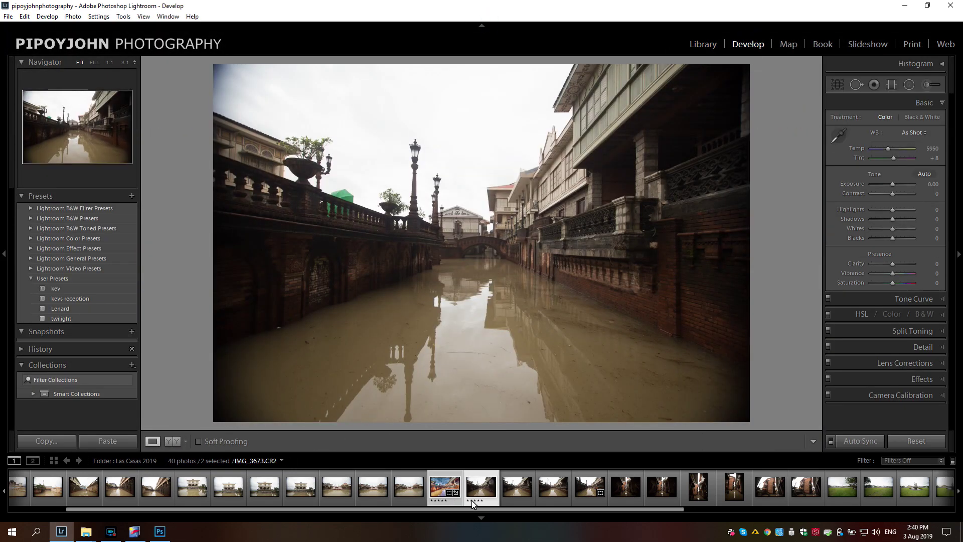
Step: Draw a graduated filter with Saturation 0 over the lower water of the HDR photo
click(441, 487)
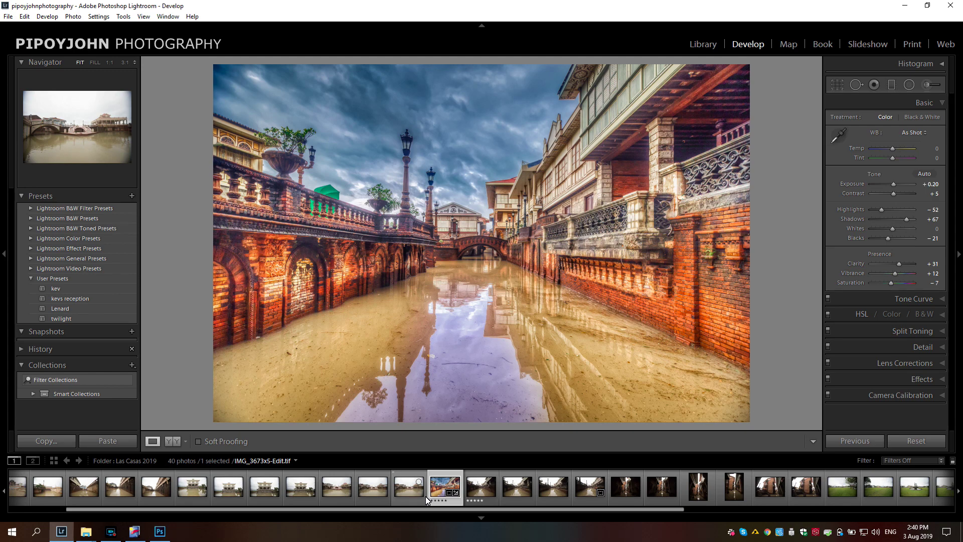
click(891, 85)
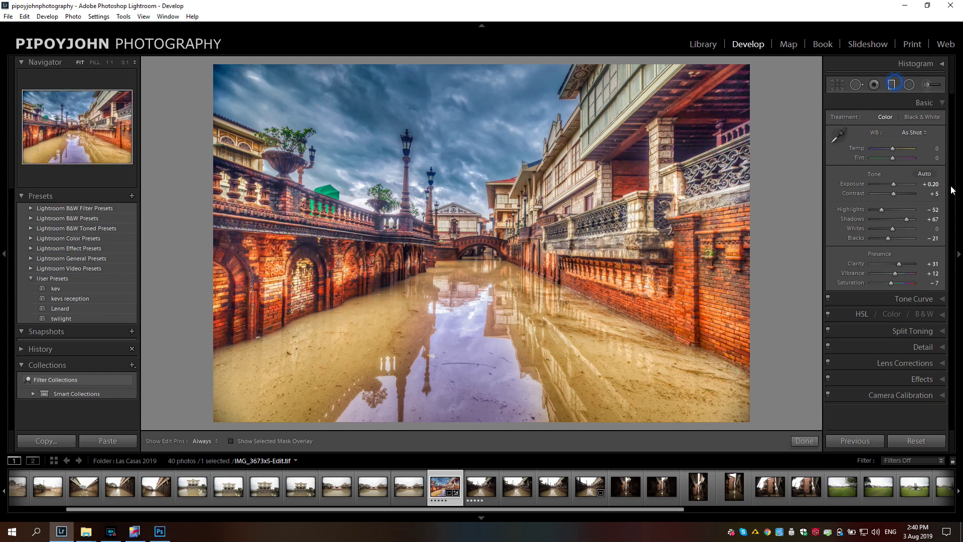
click(931, 230)
text(0)
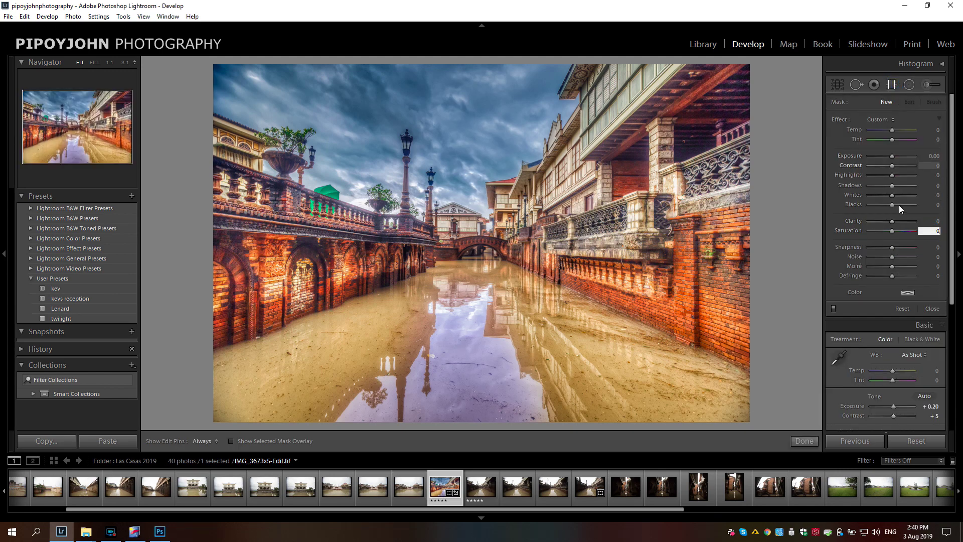
drag(896, 156, 892, 155)
drag(465, 422, 462, 261)
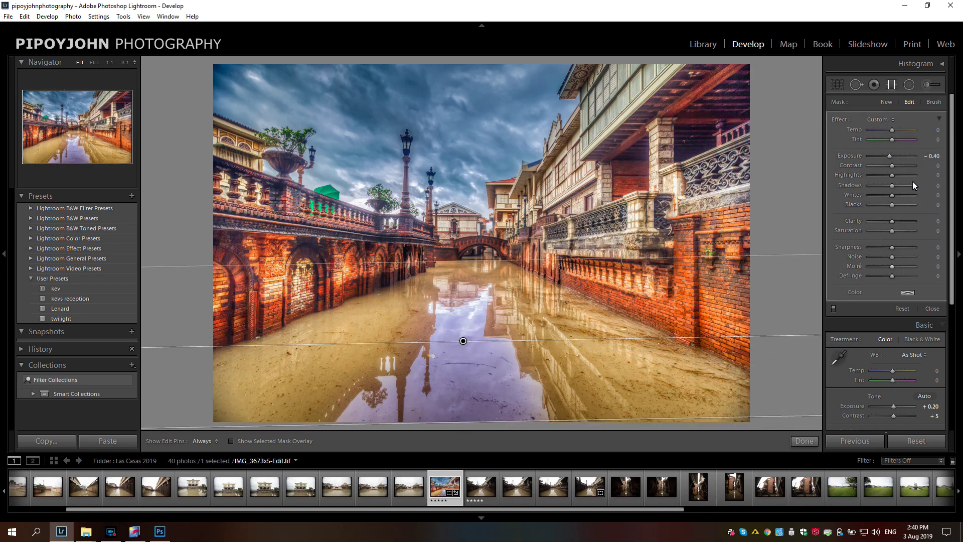
Step: Darken the gradient to -1.27 exposure, move and tilt it, then reset exposure and finish
drag(889, 156, 883, 156)
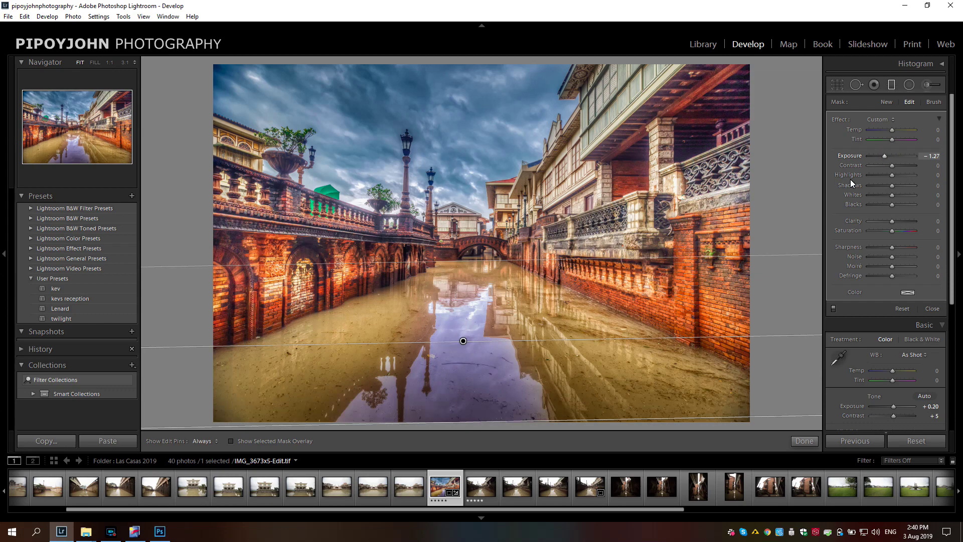
drag(463, 340, 465, 315)
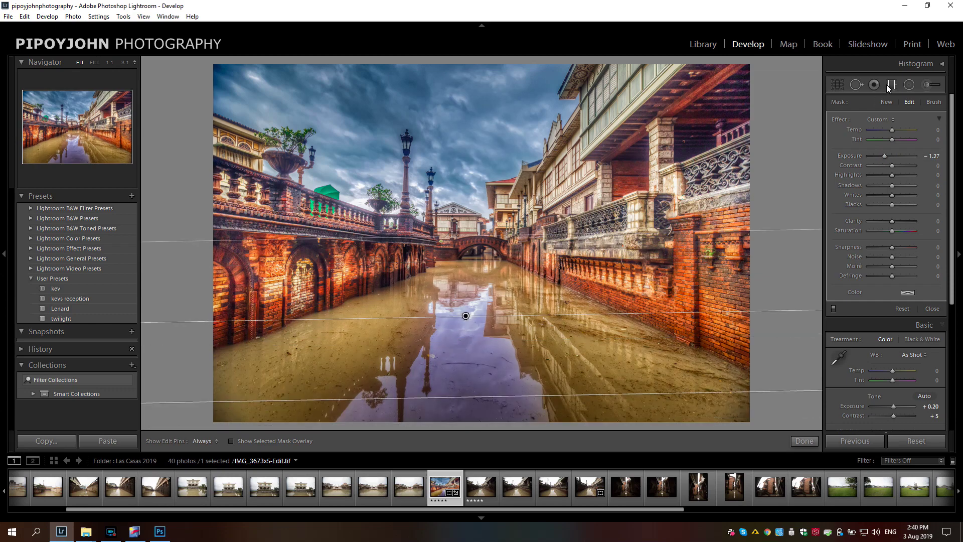
drag(494, 316, 495, 317)
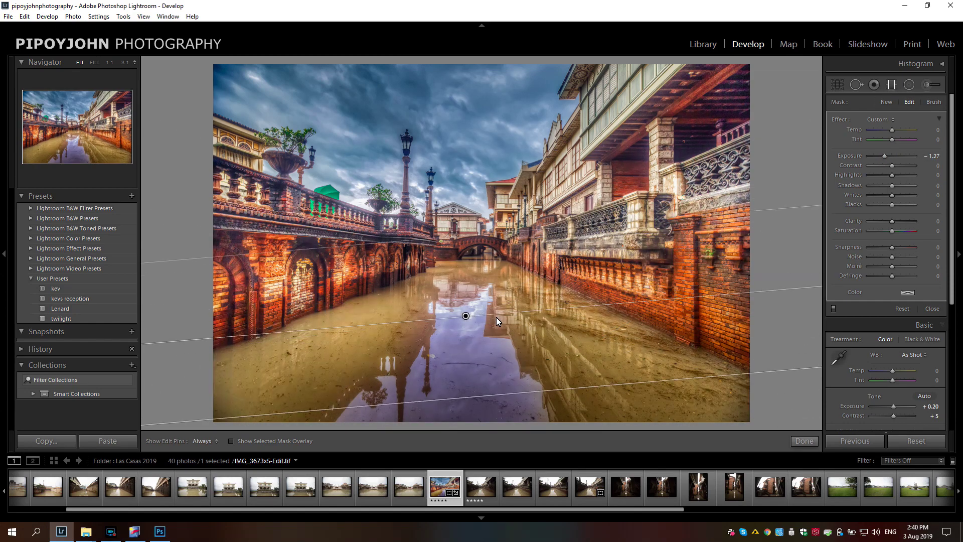
double_click(884, 155)
click(893, 86)
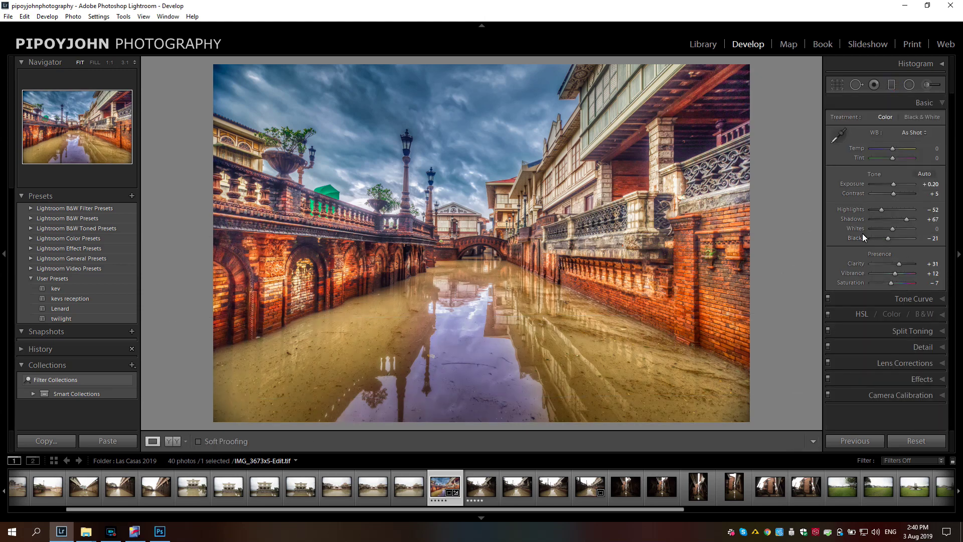
right_click(437, 489)
mouse_move(462, 437)
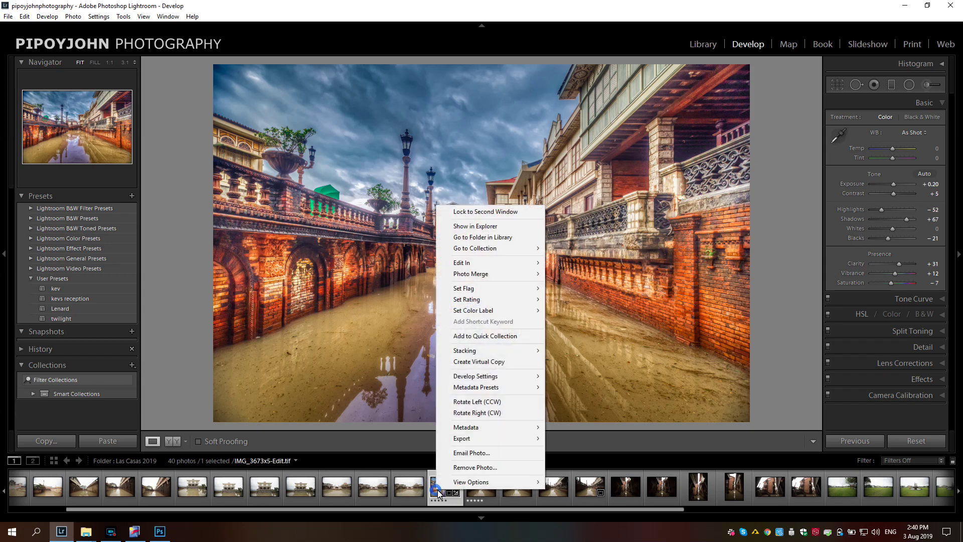
Step: Export the HDR photo, keeping HDR 2019 as the destination folder
click(569, 335)
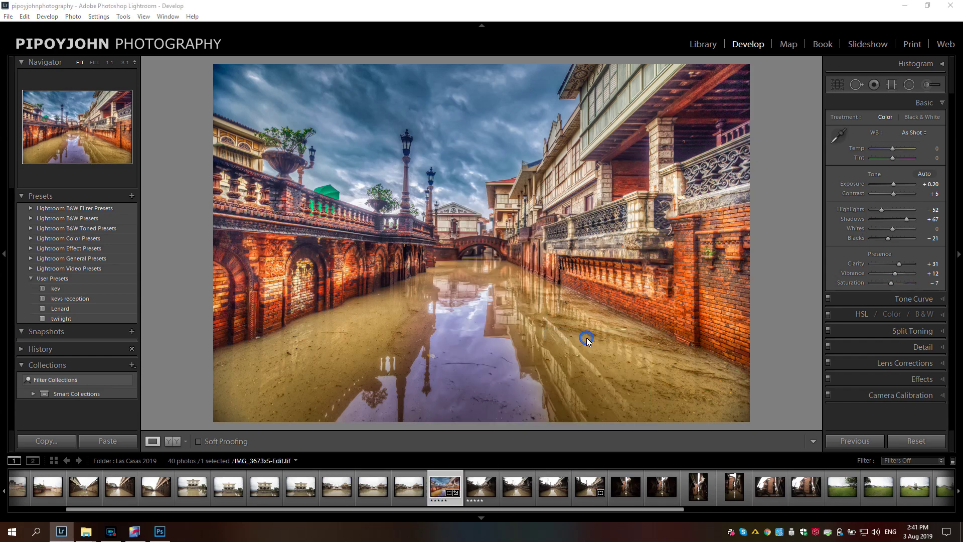
click(648, 211)
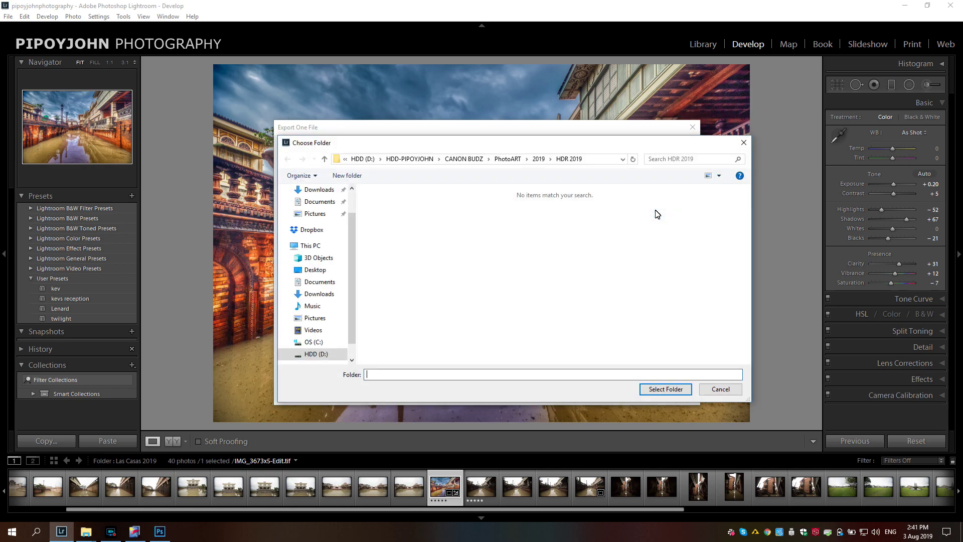
click(743, 142)
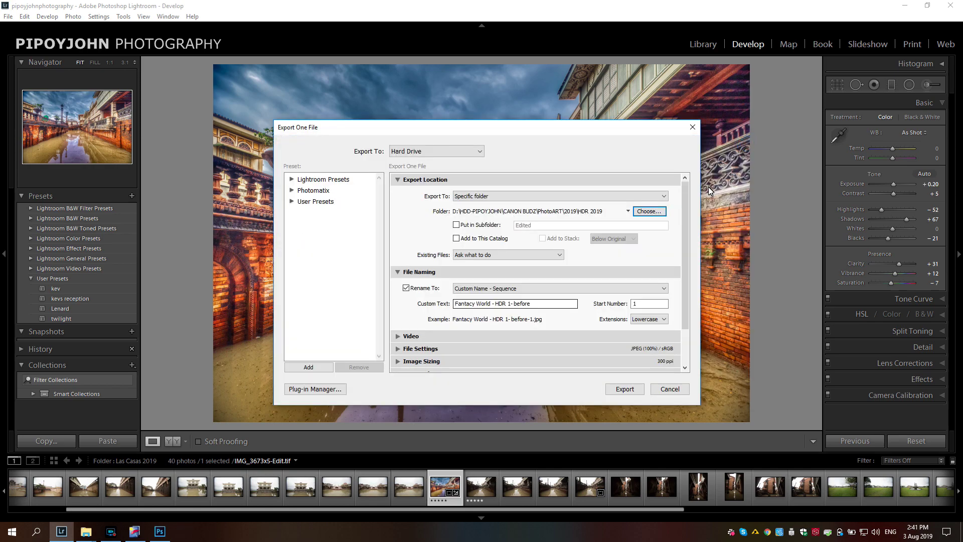
click(491, 305)
drag(493, 304, 454, 304)
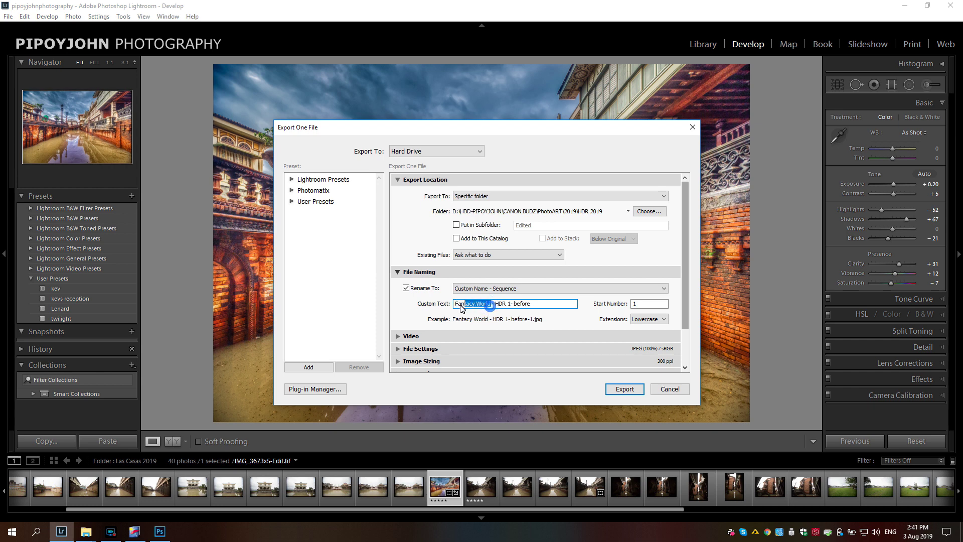
click(425, 182)
Step: Rename the export's custom text to 'Las Lacas - HDR 2'
text(z)
key(BackSpace)
text(Las Cas)
key(BackSpace)
key(BackSpace)
key(BackSpace)
text(Lacas)
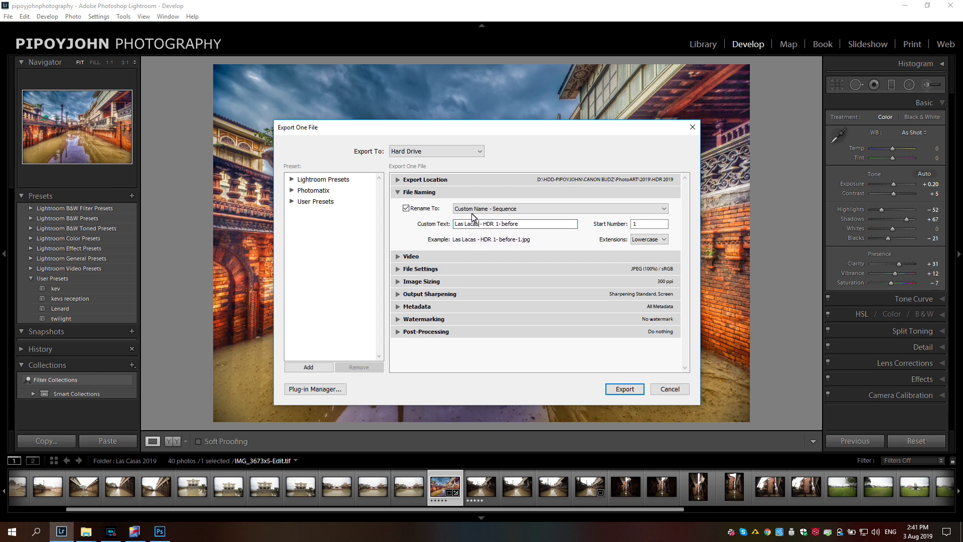
drag(525, 224, 499, 225)
text(2)
Step: Review file format, sizing, sharpening, metadata and watermark settings, then export the JPEG
click(409, 194)
click(413, 206)
click(426, 218)
click(425, 230)
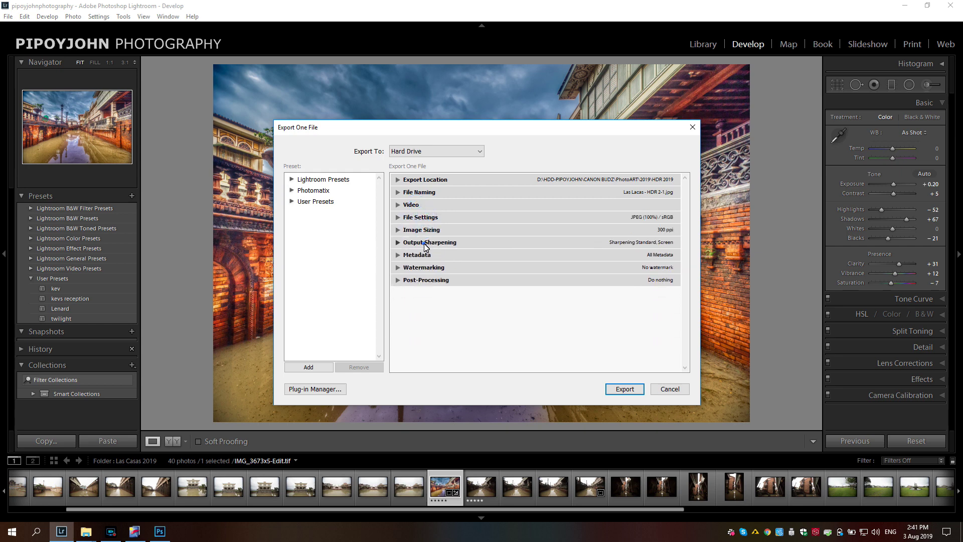
click(424, 242)
click(424, 255)
click(429, 269)
click(624, 388)
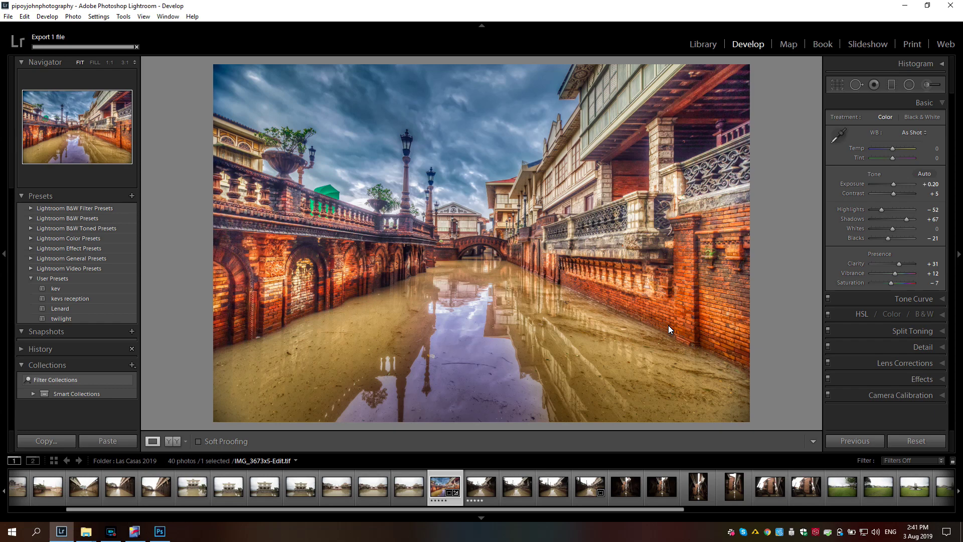
key(super)
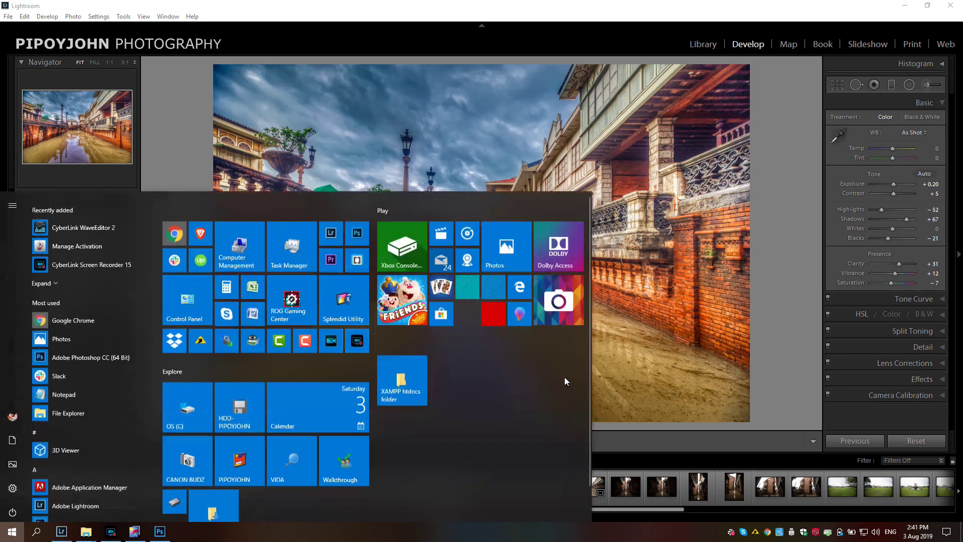
Step: Delete Fantacy World - HDR 1- before-1.jpg from PhotoART > 2019 > HDR 2019
click(246, 396)
double_click(162, 62)
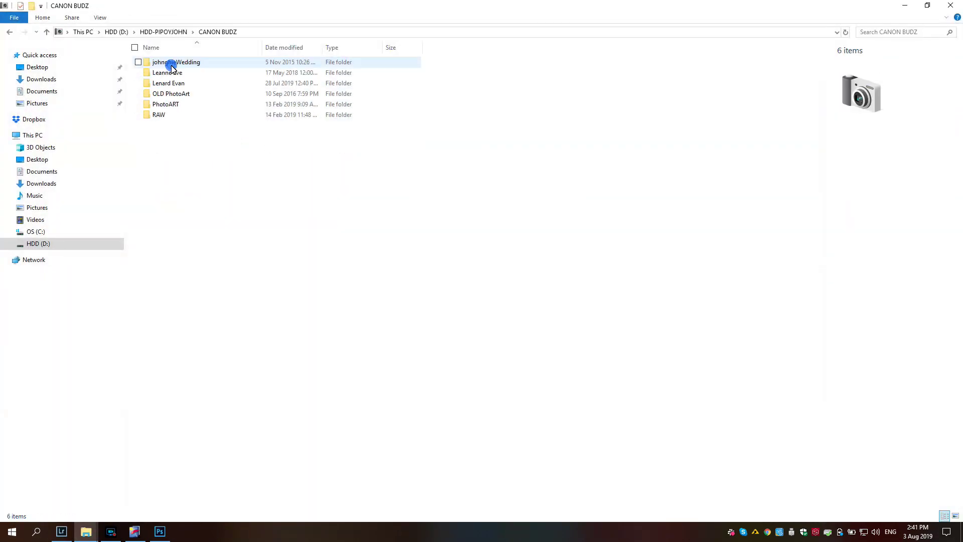
double_click(171, 103)
double_click(158, 125)
double_click(370, 75)
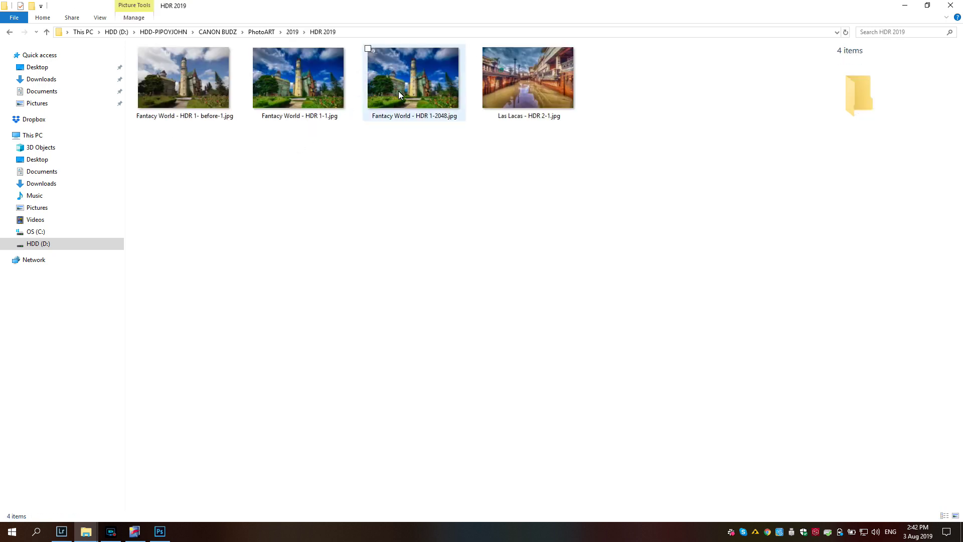
click(203, 93)
key(Delete)
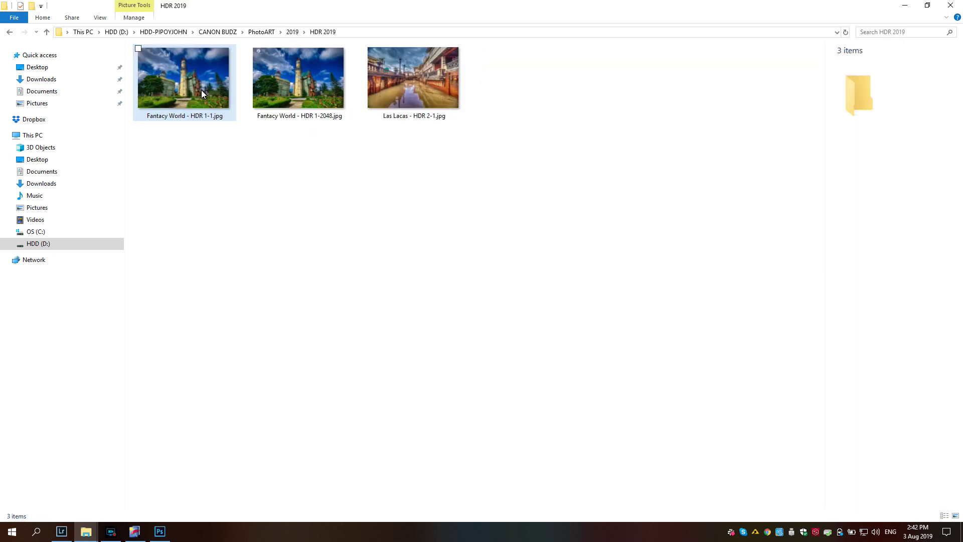
Step: View Las Lacas - HDR 2-1.jpg maximised and full-screen in Photos
double_click(402, 87)
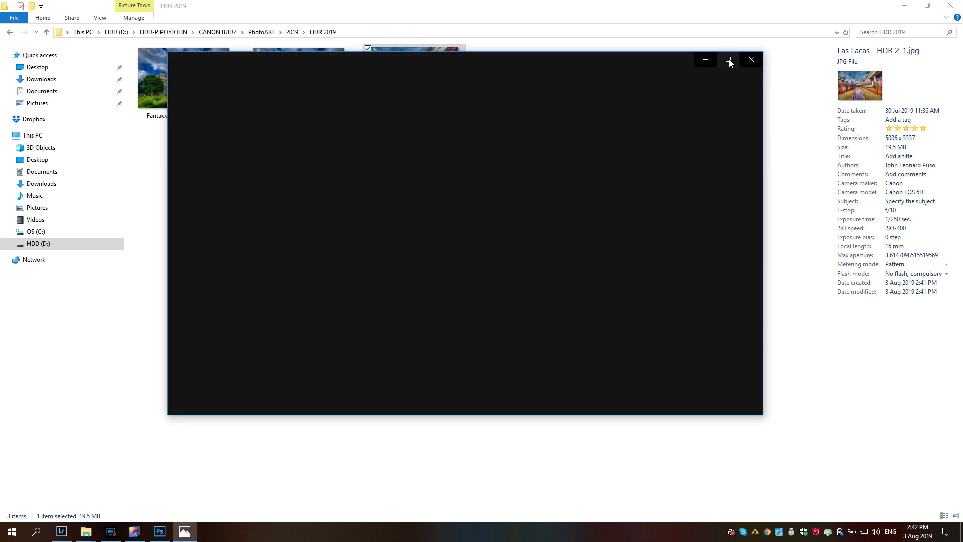
click(726, 61)
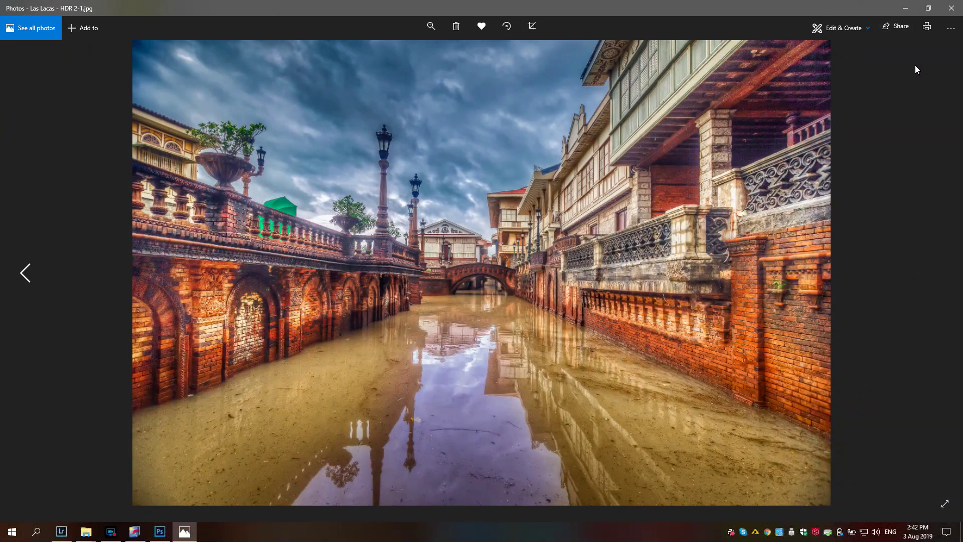
key(F11)
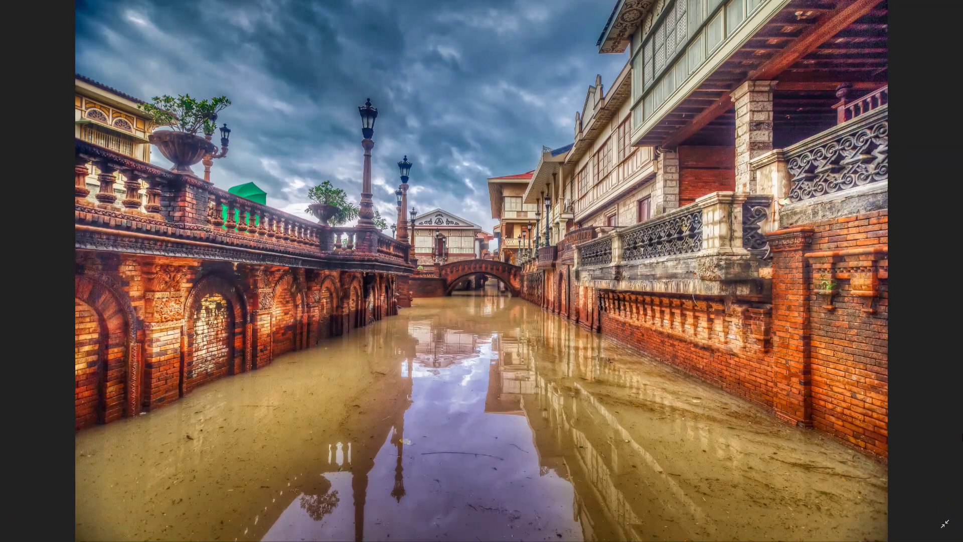
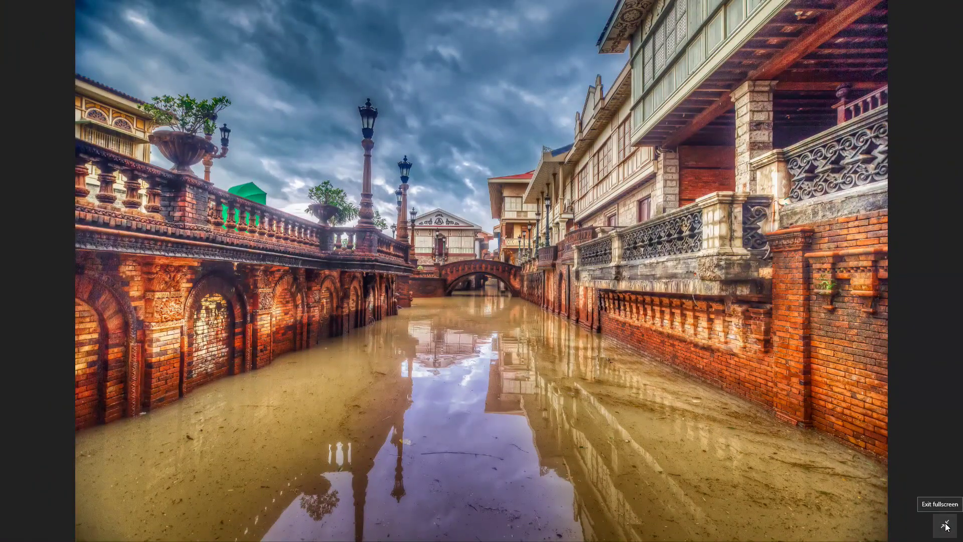
Step: Close the full-screen canal photo preview and return to the Las Lacas HDR photo in Photoshop
click(946, 526)
click(953, 9)
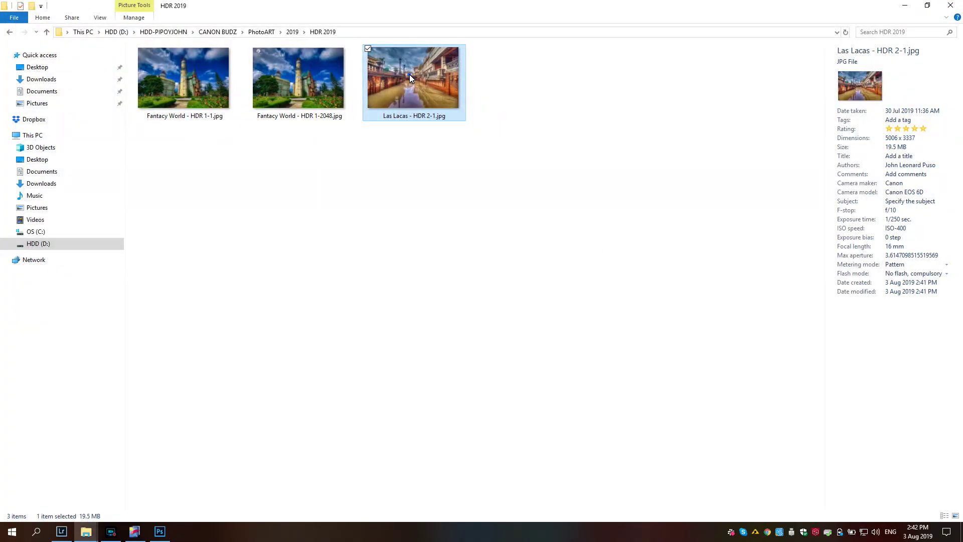
click(160, 531)
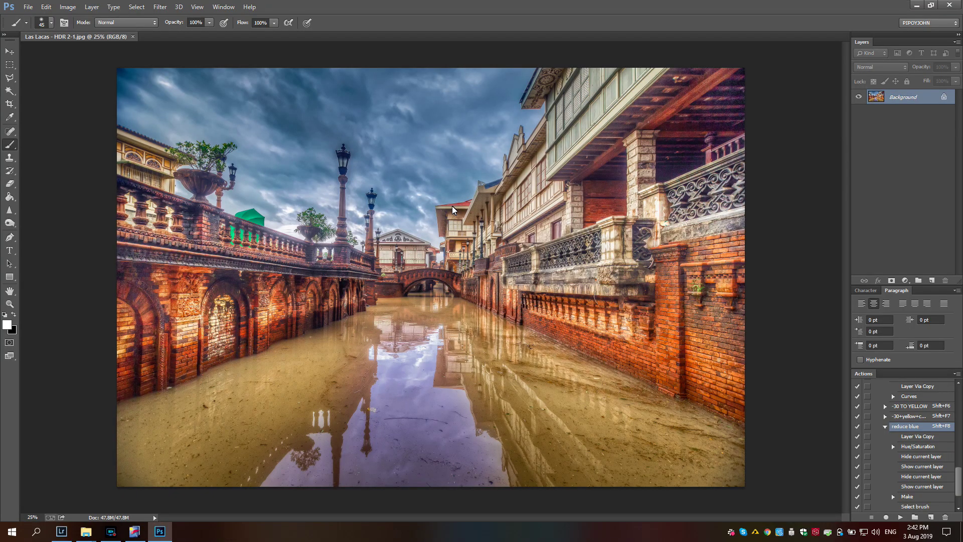
key(ctrl+shift+s)
Step: Save a JPEG copy named 'Las Lacas - HDR 2-2048.jpg'
click(137, 239)
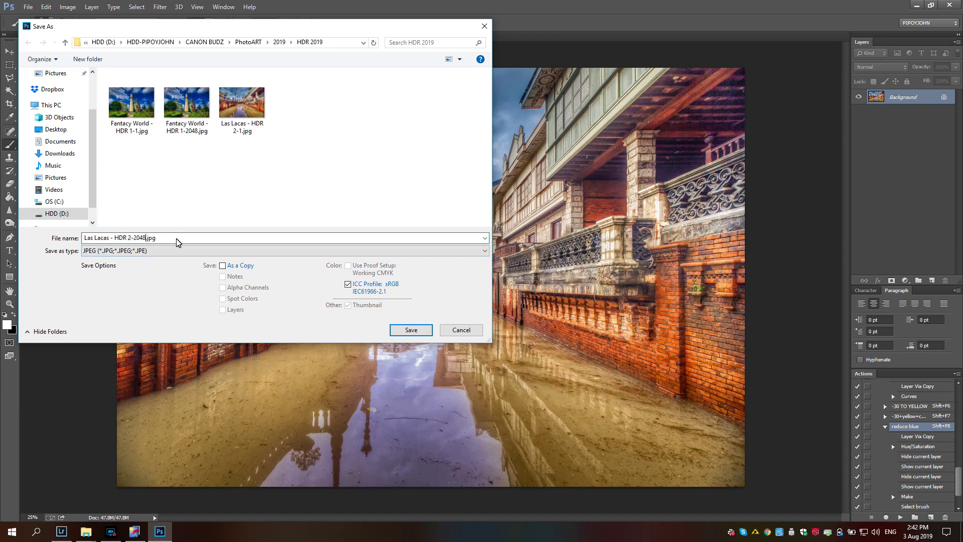
click(411, 331)
click(548, 176)
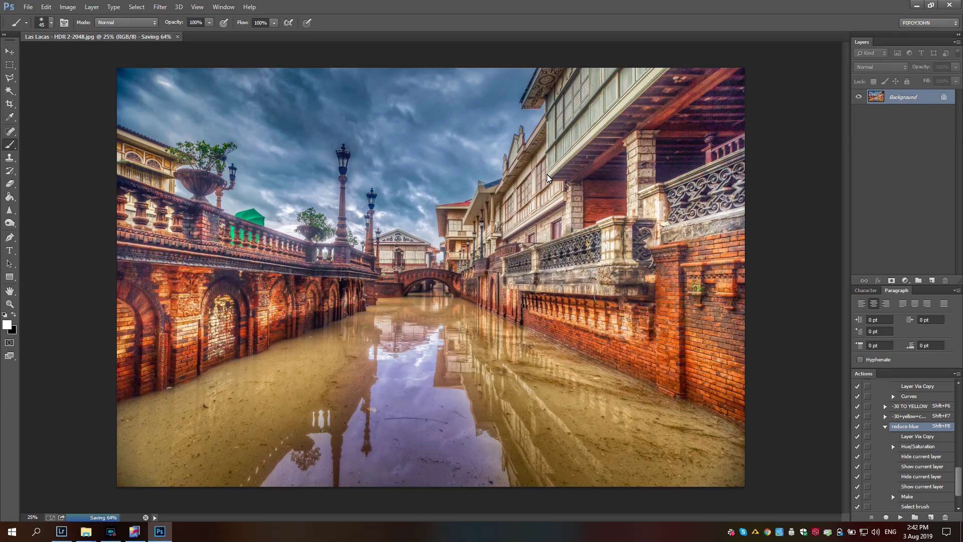
Step: Resize the image to 2048 pixels wide and view it at actual pixels
key(ctrl+alt+i)
text(2048)
click(595, 263)
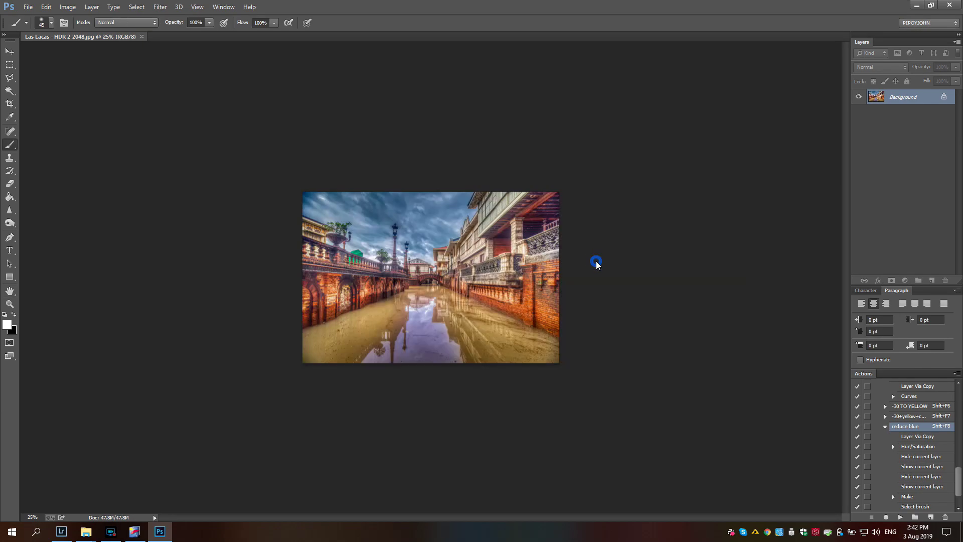
key(ctrl+1)
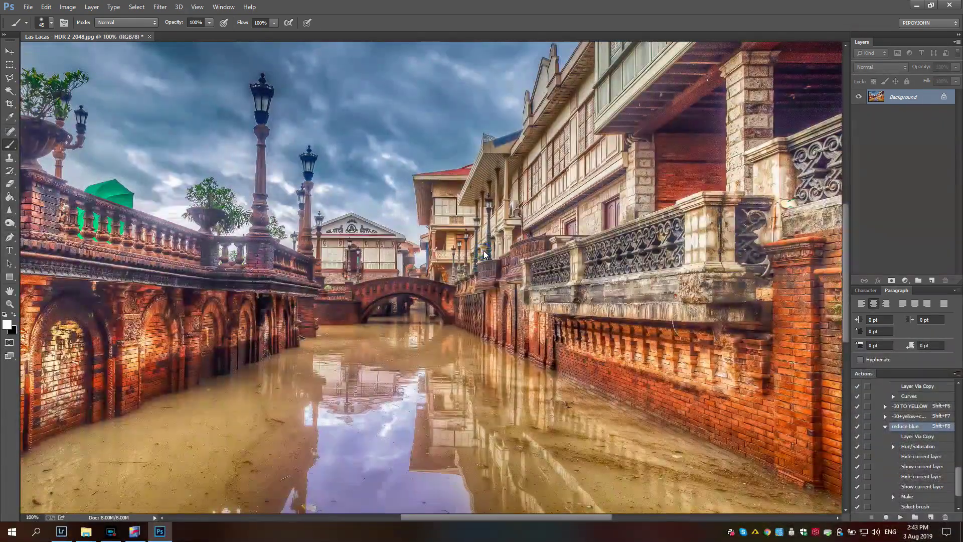
Step: Apply Sharpen Edges to the duplicate layer and merge it down into the background
click(161, 6)
mouse_move(170, 165)
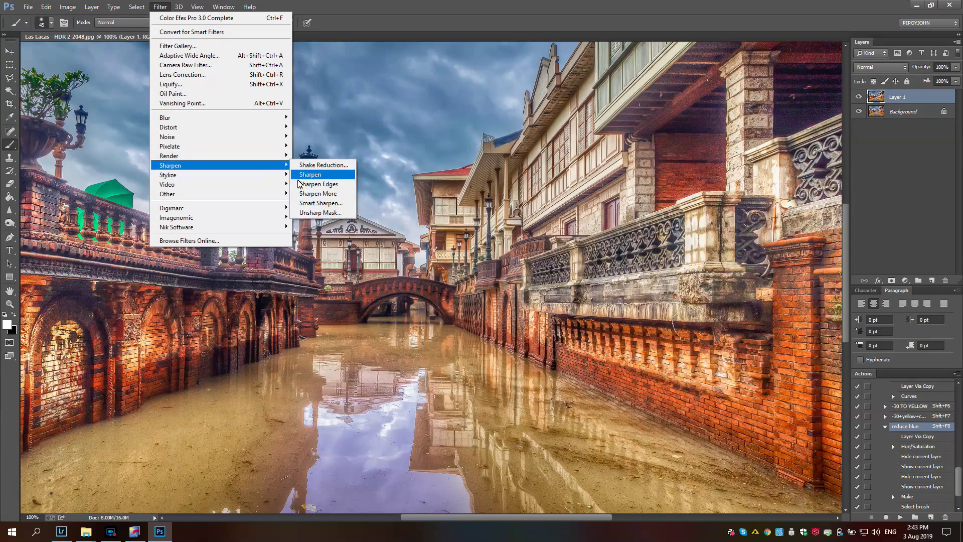
click(312, 185)
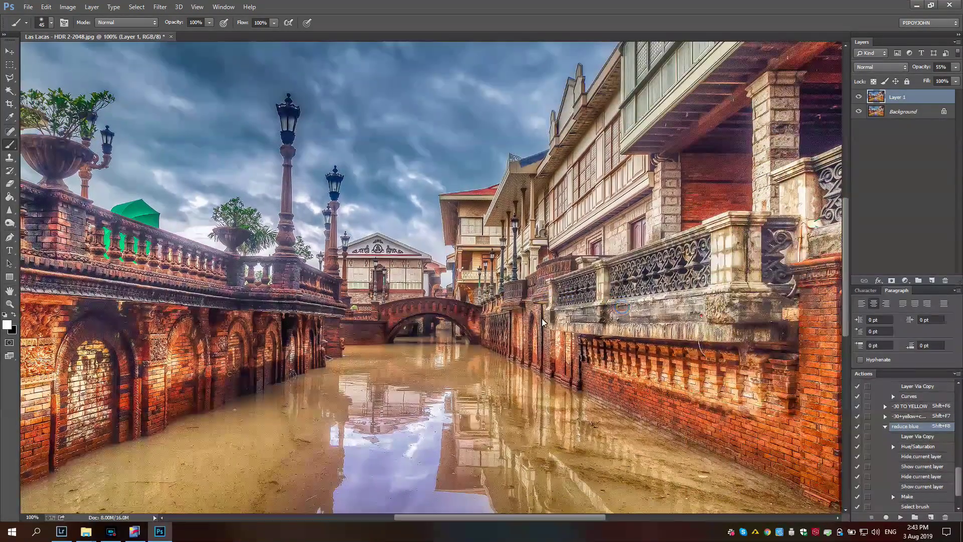
key(ctrl+minus)
key(ctrl+e)
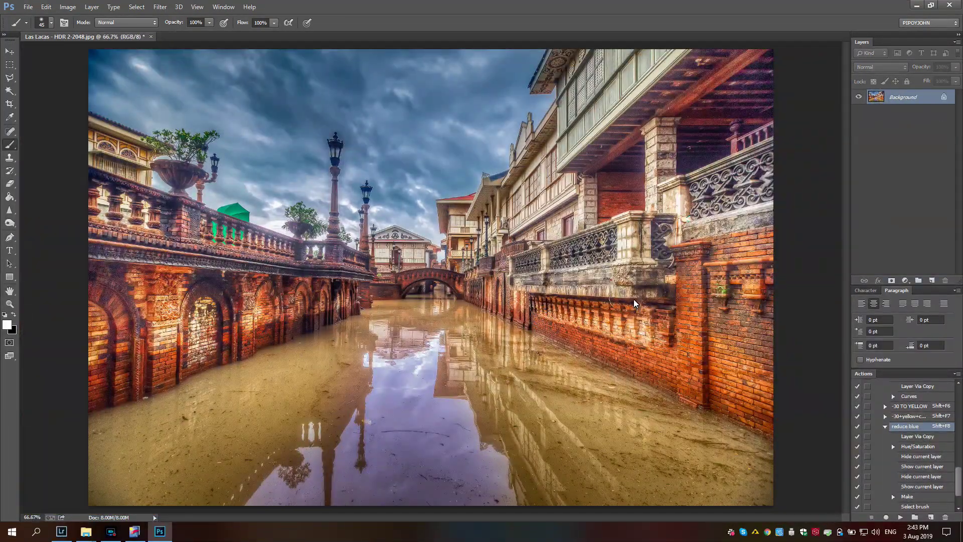
key(super)
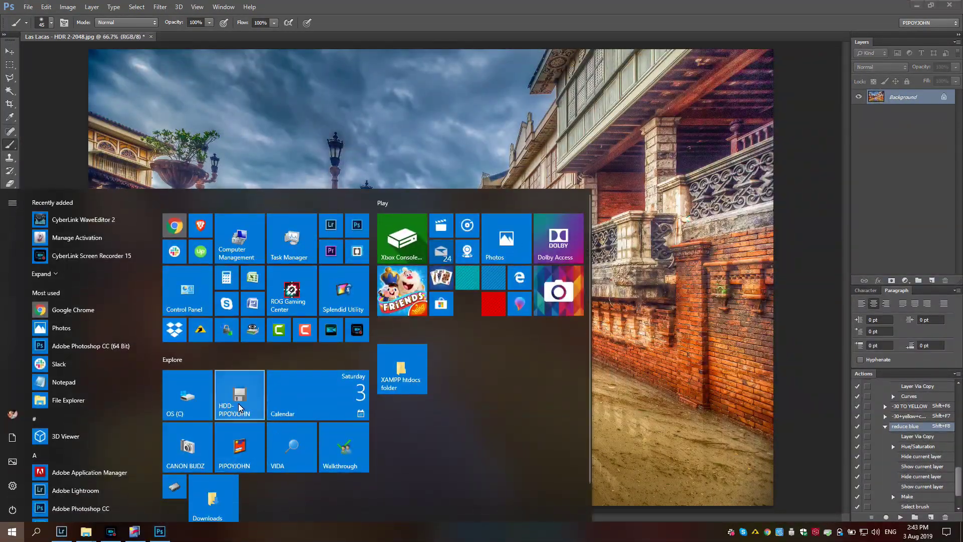
Step: Drag the white photography logo PNG from the logo folder onto the photo
click(239, 396)
double_click(182, 139)
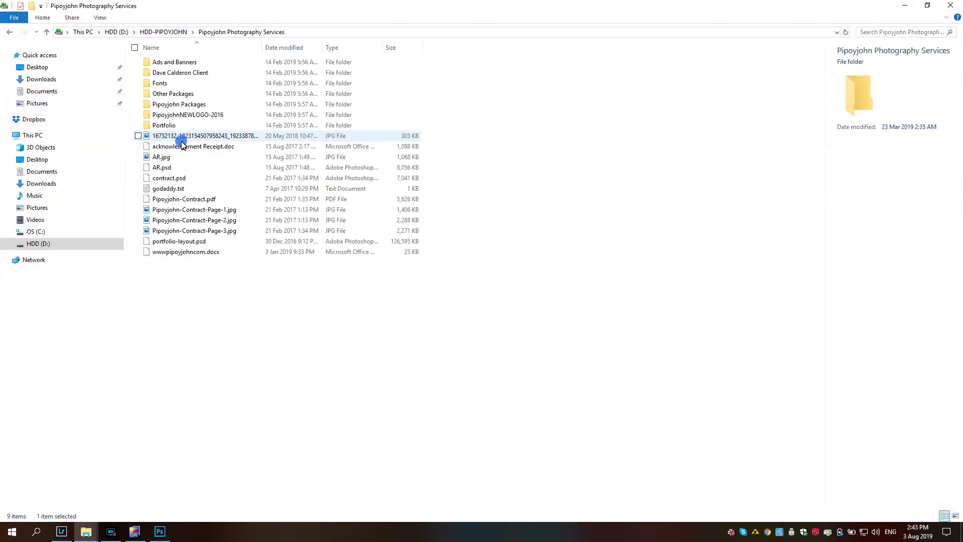
double_click(186, 115)
click(647, 83)
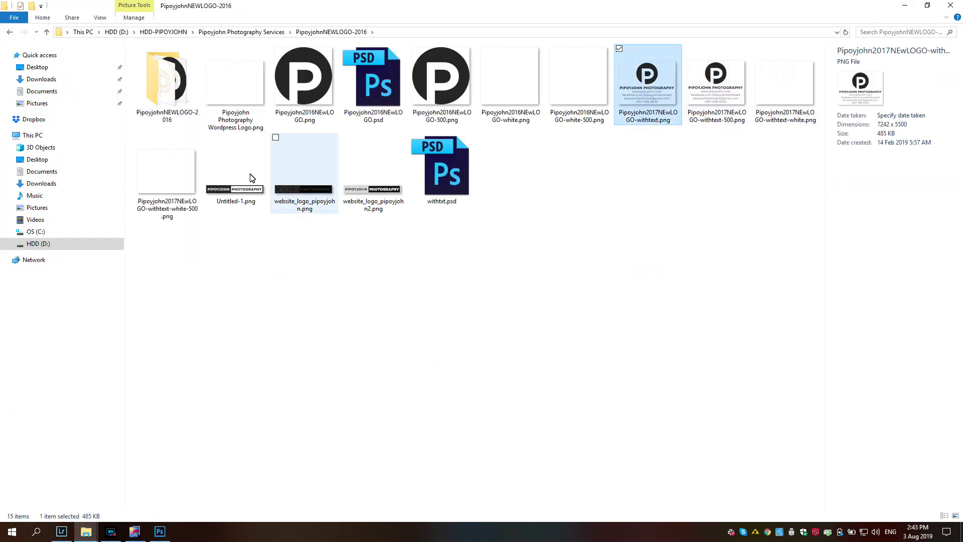
mouse_move(167, 171)
mouse_down()
mouse_move(145, 470)
mouse_move(495, 257)
mouse_up()
Step: Shrink the logo and position it in the photo's bottom-left corner
drag(514, 215, 451, 262)
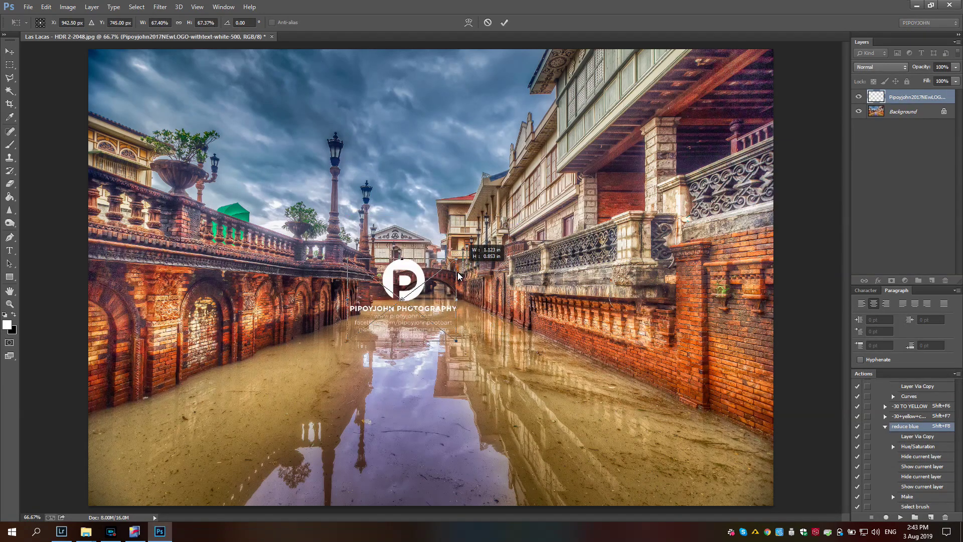
mouse_move(423, 313)
mouse_down()
mouse_move(444, 127)
mouse_move(224, 104)
mouse_up()
key(ctrl+minus)
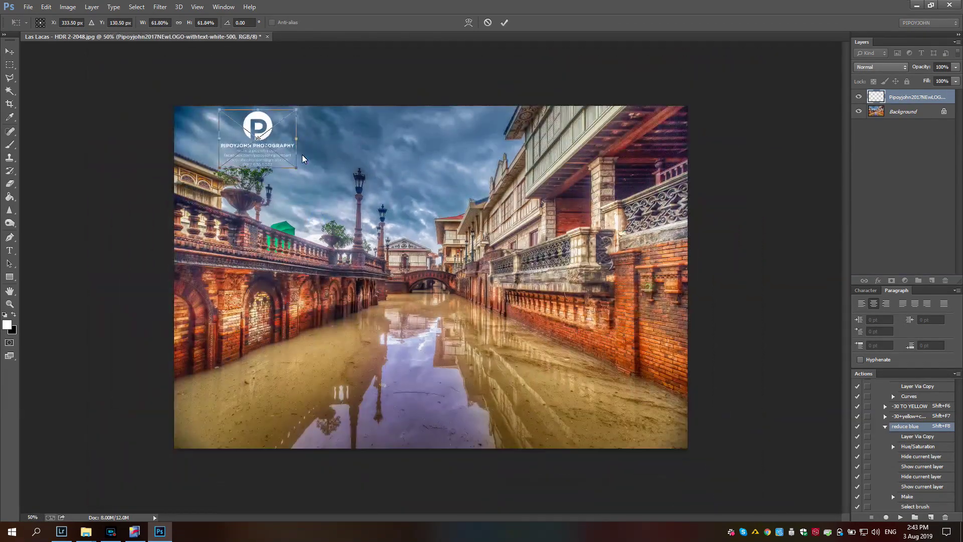
mouse_move(298, 168)
mouse_down()
mouse_move(281, 158)
mouse_move(230, 418)
mouse_up()
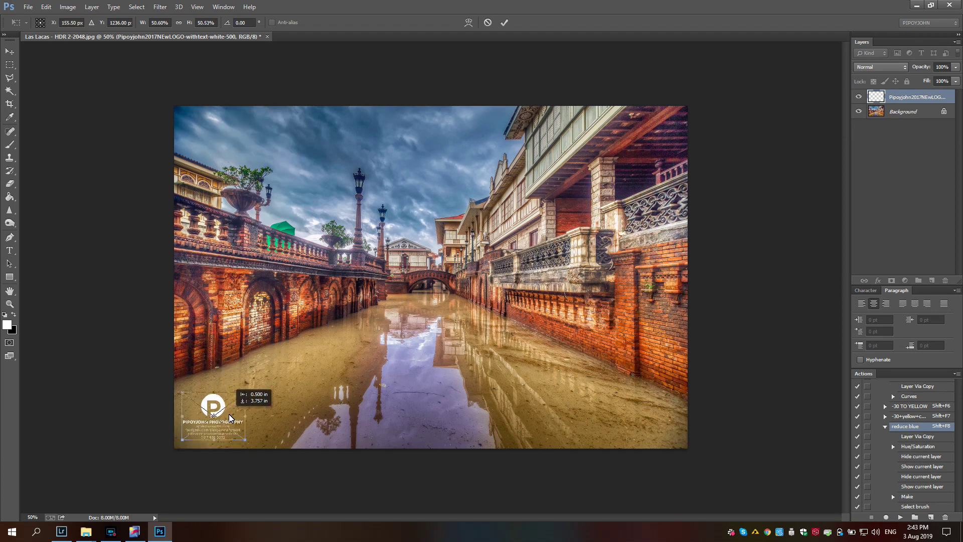
key(Return)
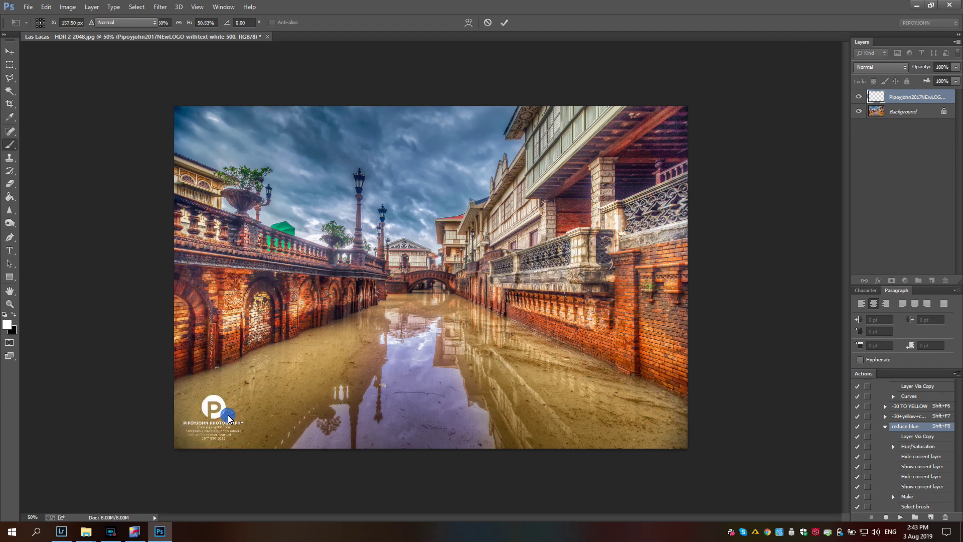
key(b)
Step: Merge the logo into the background and save the image
key(ctrl+minus)
key(ctrl+plus)
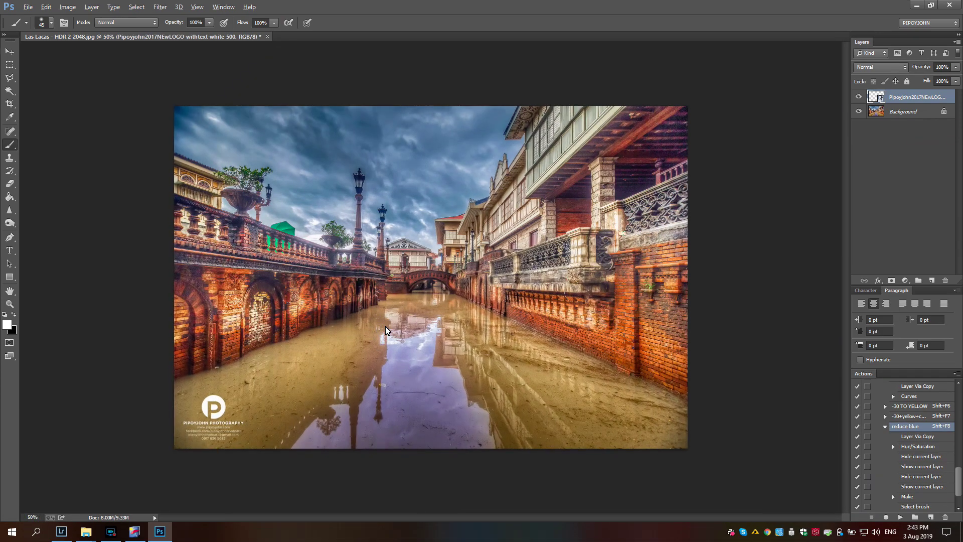
key(ctrl+shift+e)
key(ctrl+s)
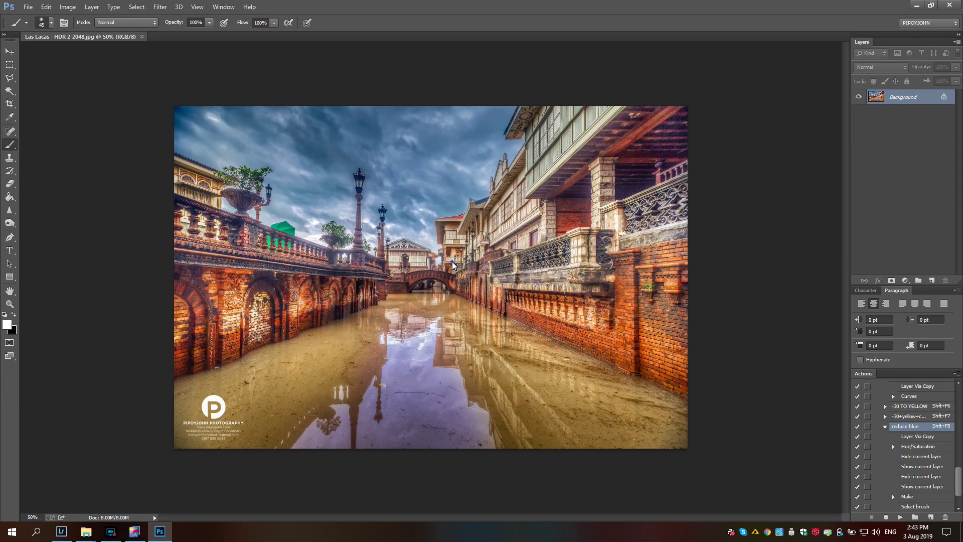
key(ctrl+plus)
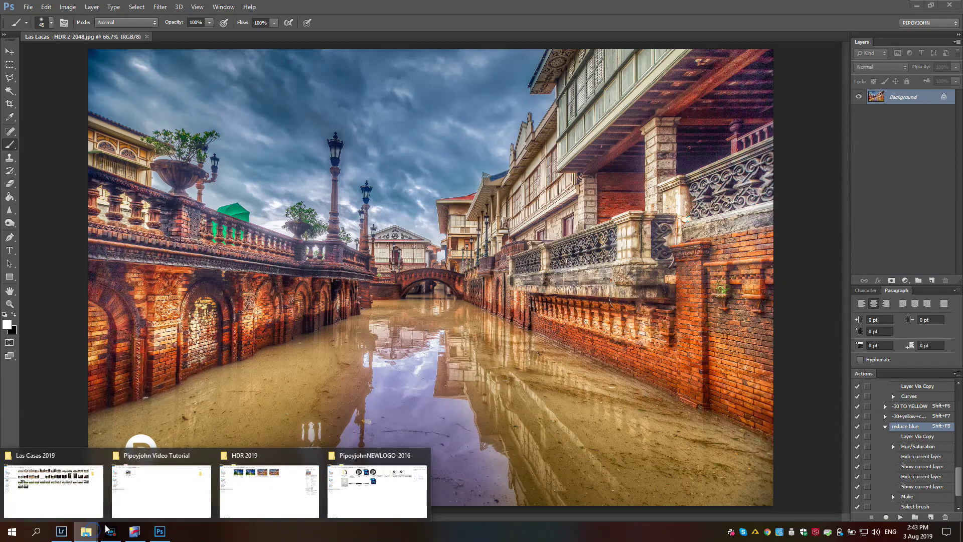
mouse_move(85, 531)
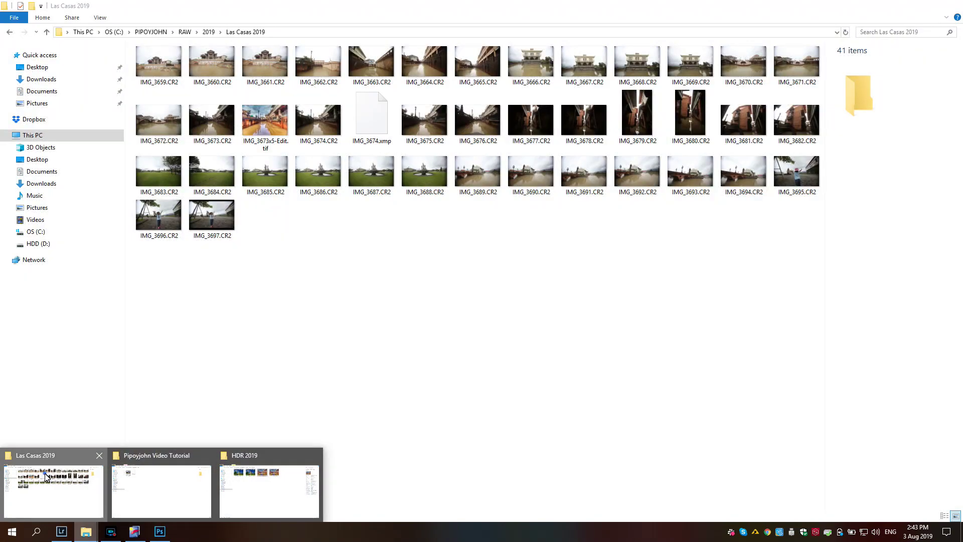
Step: Open 'Las Lacas - HDR 2-2048.jpg' from the HDR 2019 folder in the photo viewer
click(269, 489)
click(527, 93)
double_click(545, 105)
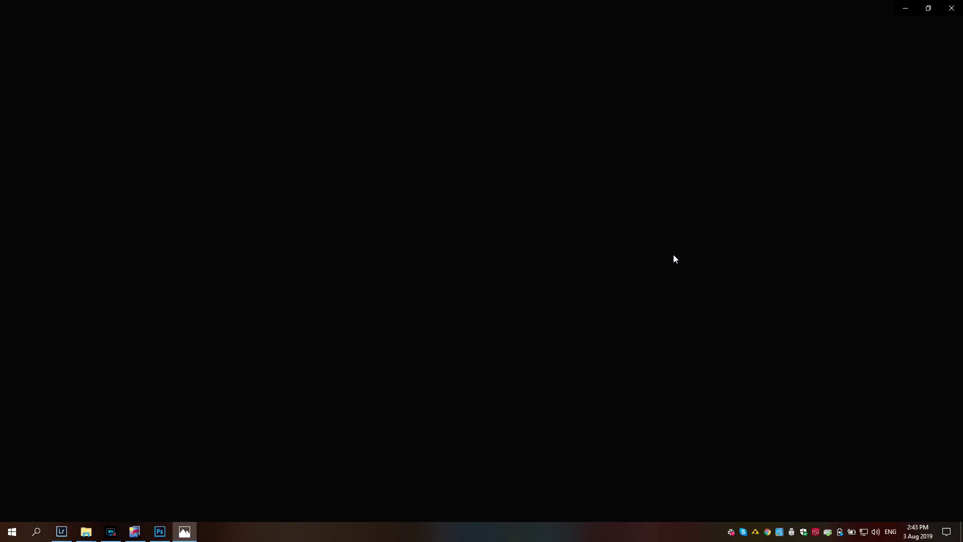